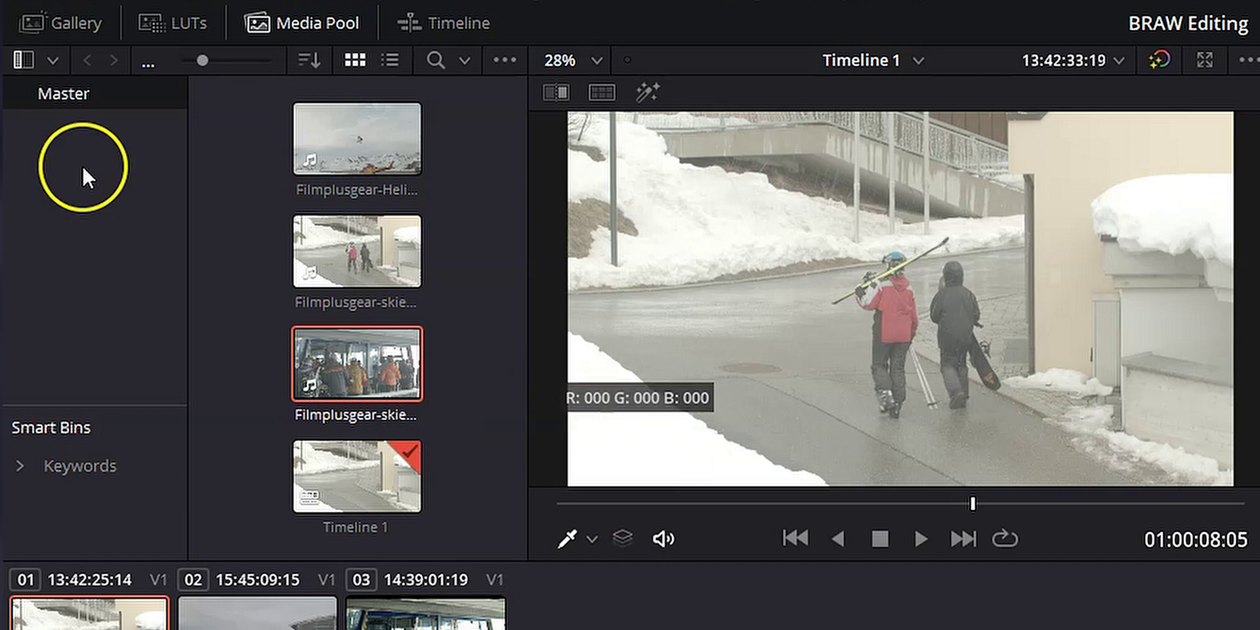
- Examine the stills gallery and the folders in the LUT library
{"action": "left_click", "coordinate": [78, 25]}
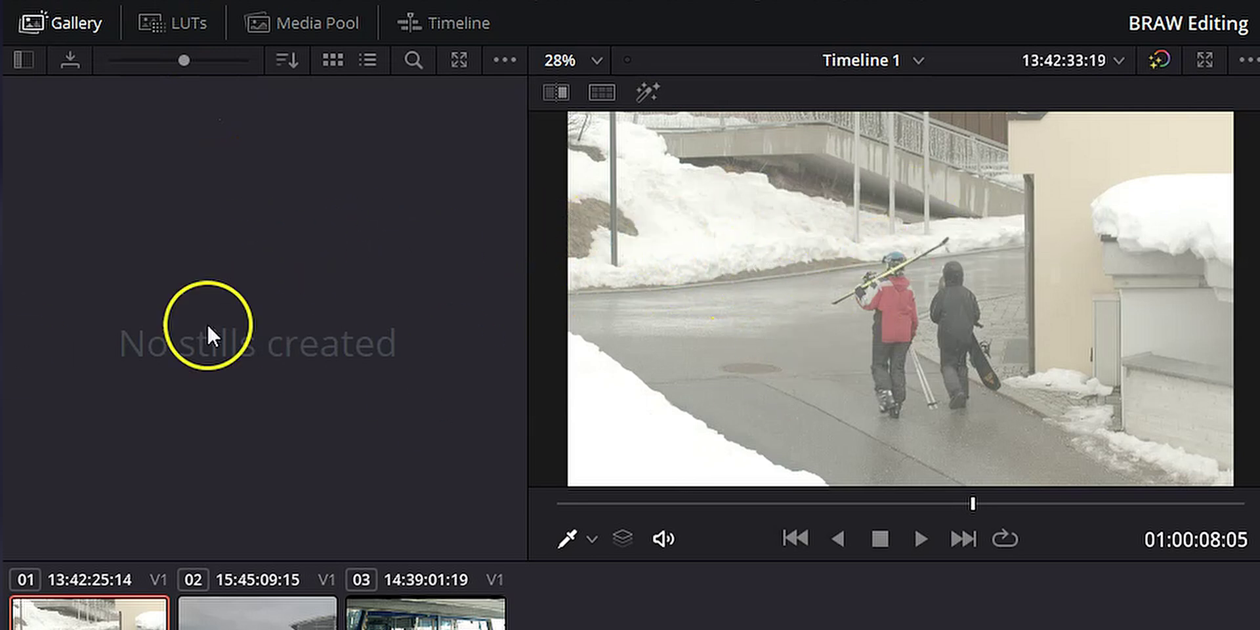
{"action": "left_click", "coordinate": [184, 23]}
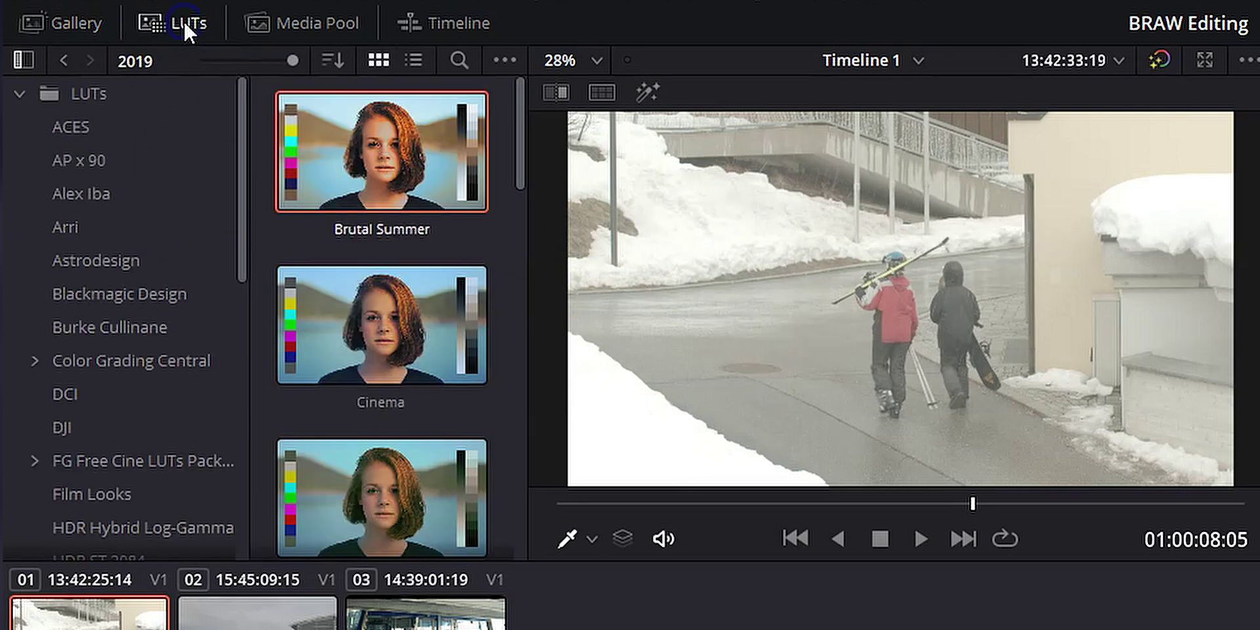
{"action": "scroll", "coordinate": [104, 197], "scroll_direction": "down", "scroll_amount": 5}
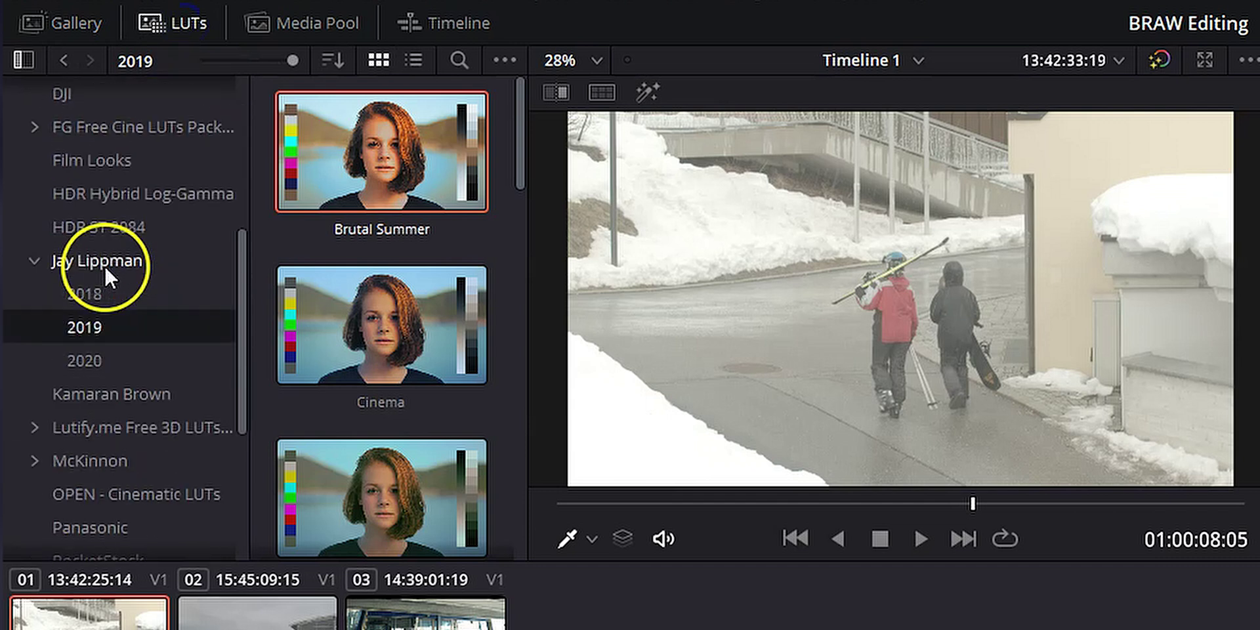
{"action": "scroll", "coordinate": [108, 276], "scroll_direction": "down", "scroll_amount": 4}
{"action": "scroll", "coordinate": [116, 302], "scroll_direction": "up", "scroll_amount": 7}
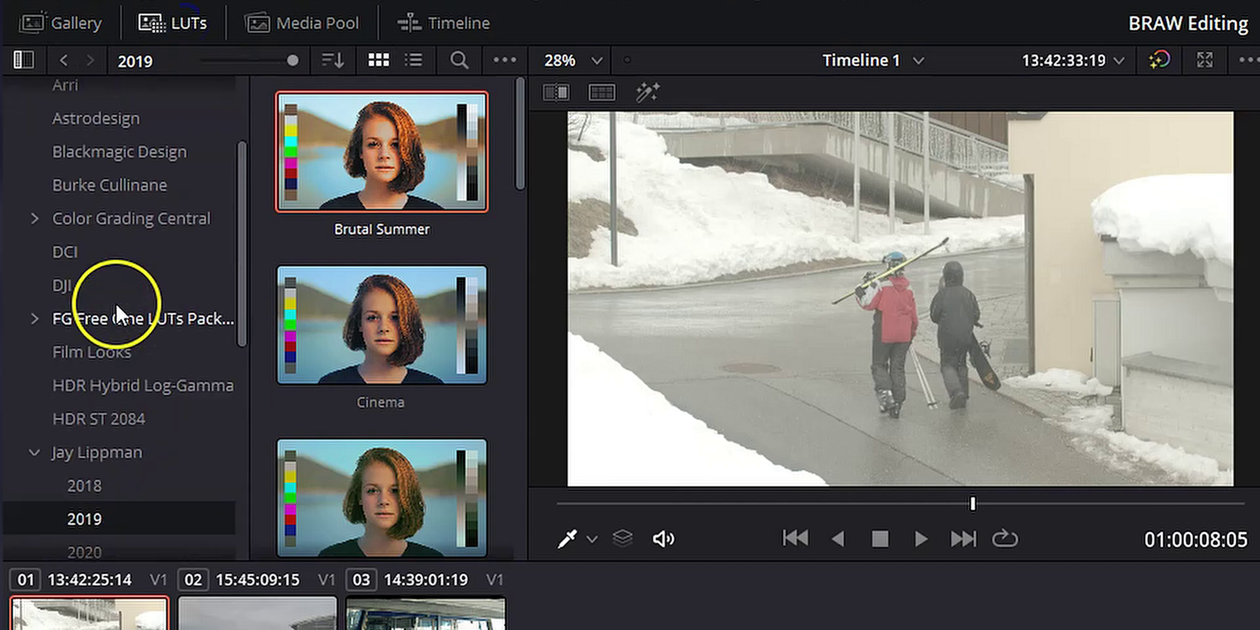
{"action": "scroll", "coordinate": [115, 302], "scroll_direction": "up", "scroll_amount": 2}
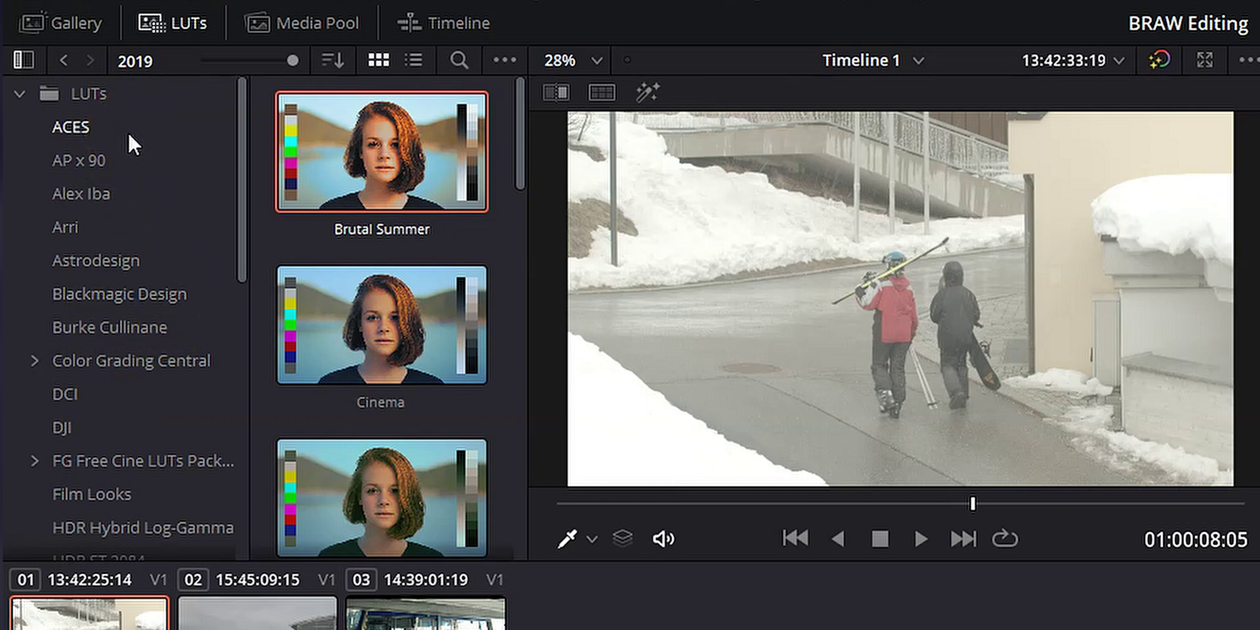
{"action": "scroll", "coordinate": [143, 267], "scroll_direction": "down", "scroll_amount": 10}
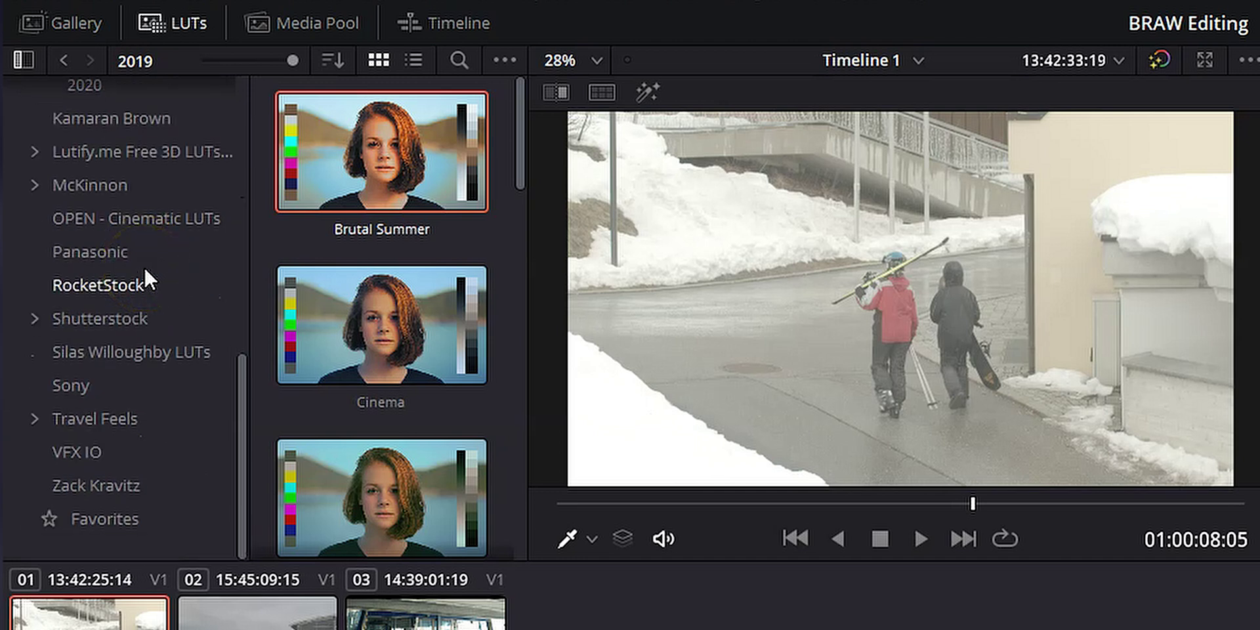
{"action": "scroll", "coordinate": [157, 281], "scroll_direction": "up", "scroll_amount": 10}
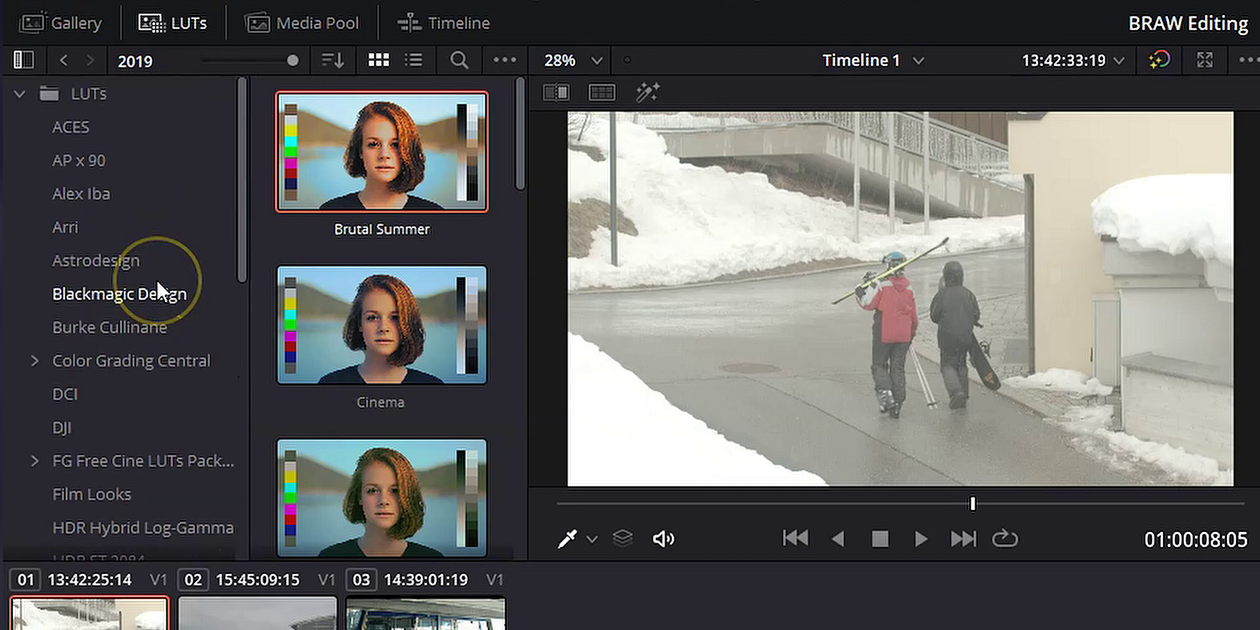
{"action": "left_click", "coordinate": [135, 261]}
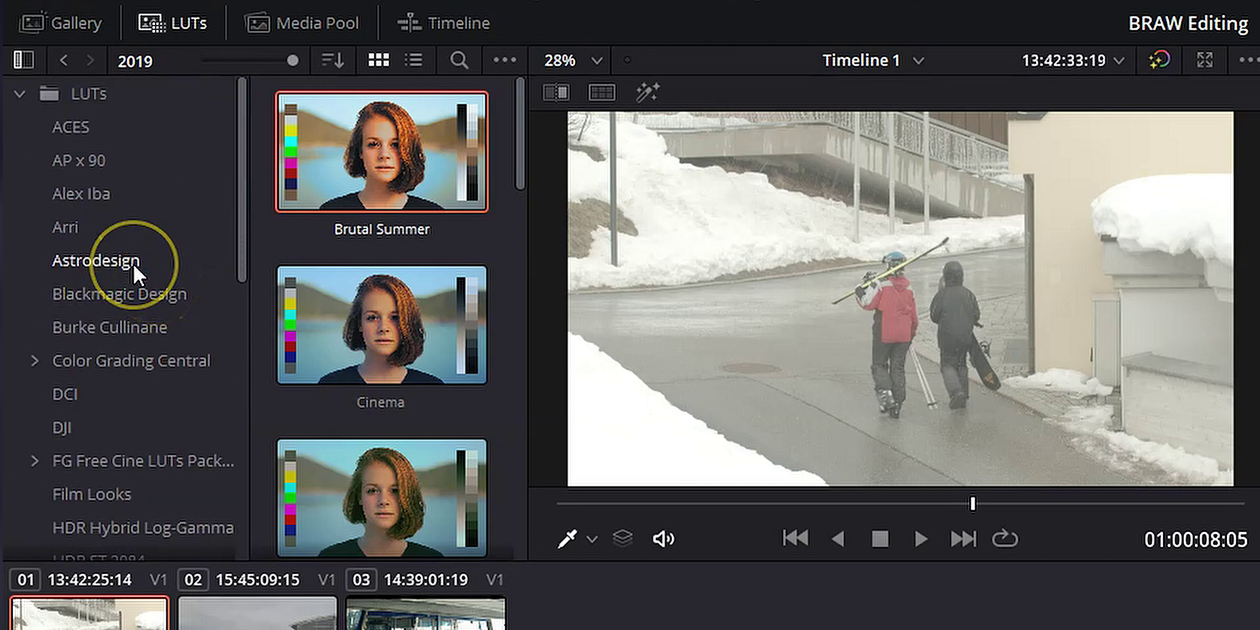
{"action": "left_click", "coordinate": [151, 34]}
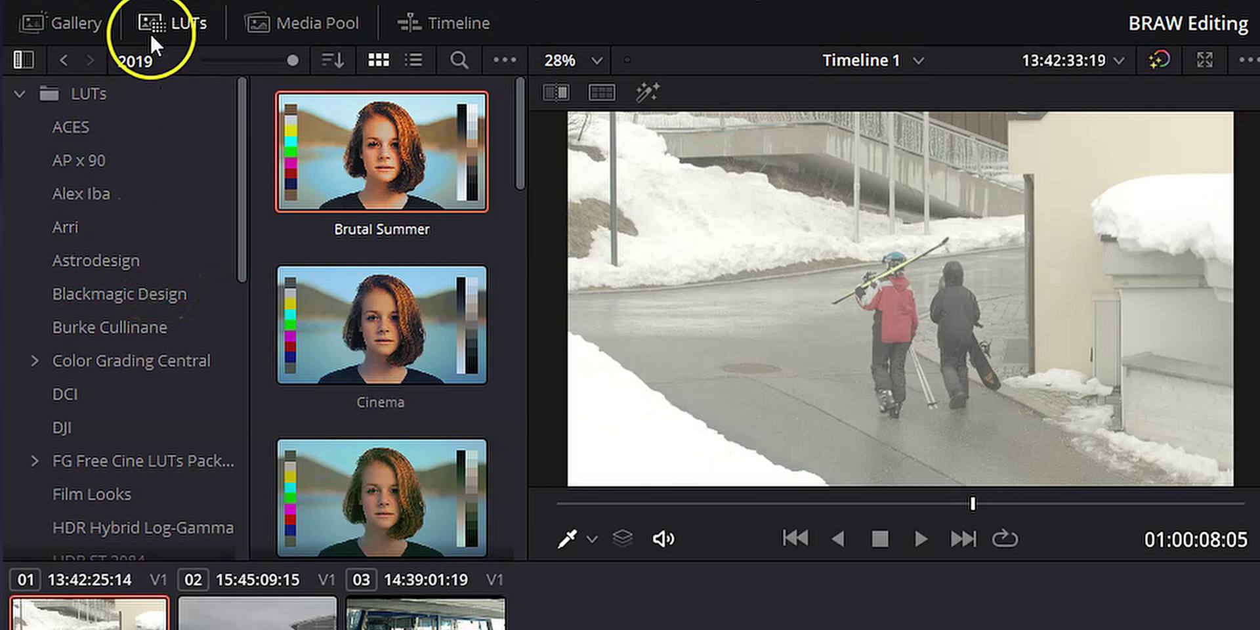
- Return to the Media Pool, show and hide the mini timeline, and close the Media Pool
{"action": "left_click", "coordinate": [281, 20]}
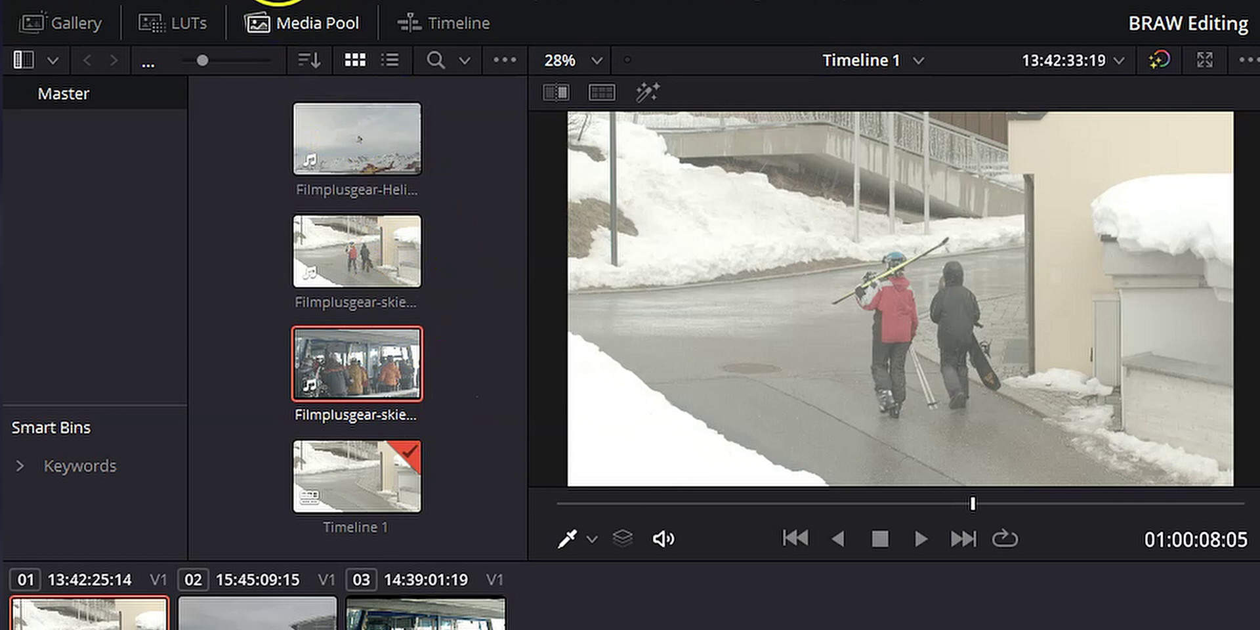
{"action": "left_click", "coordinate": [421, 20]}
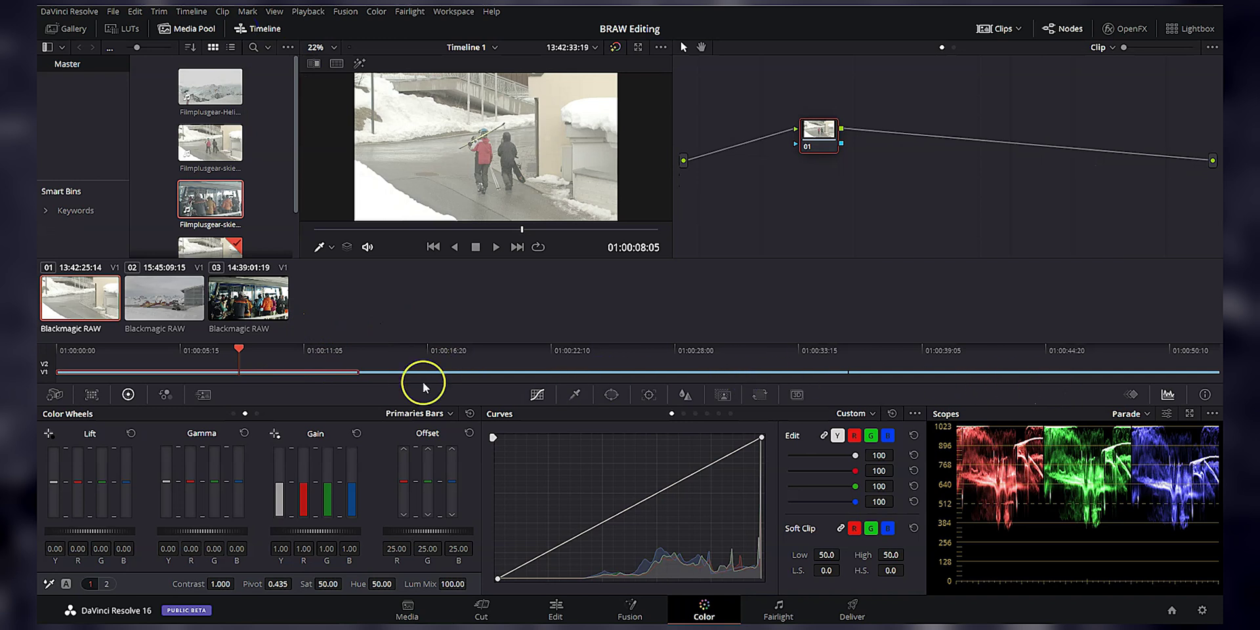
{"action": "left_click", "coordinate": [257, 29]}
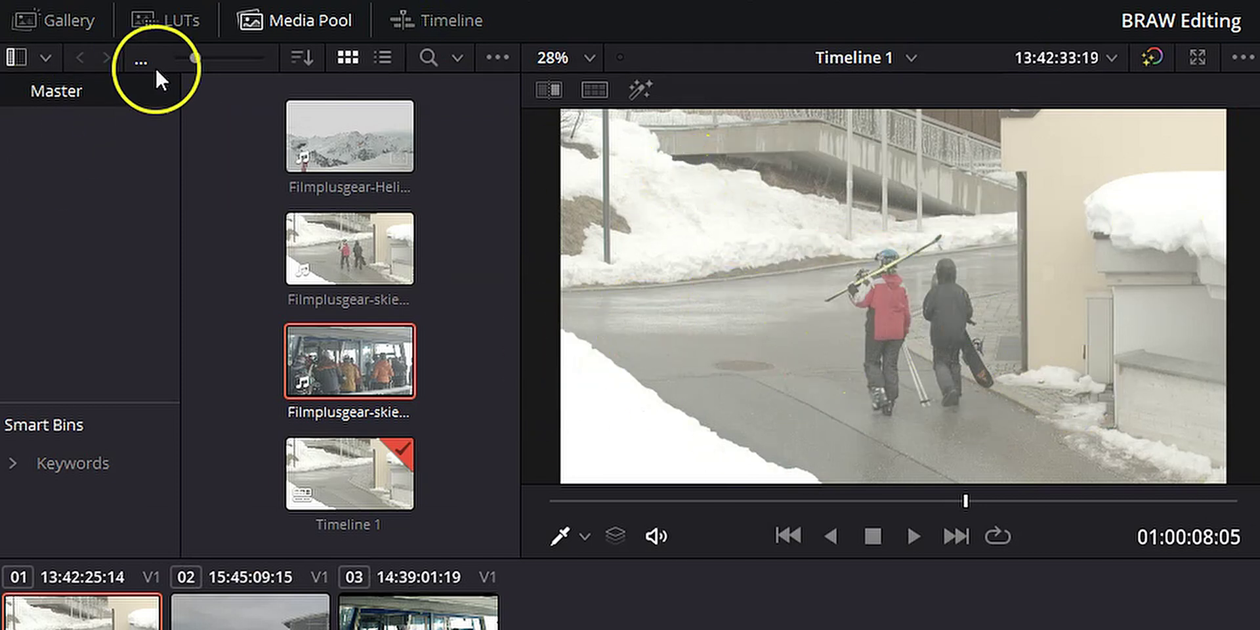
{"action": "left_click", "coordinate": [284, 14]}
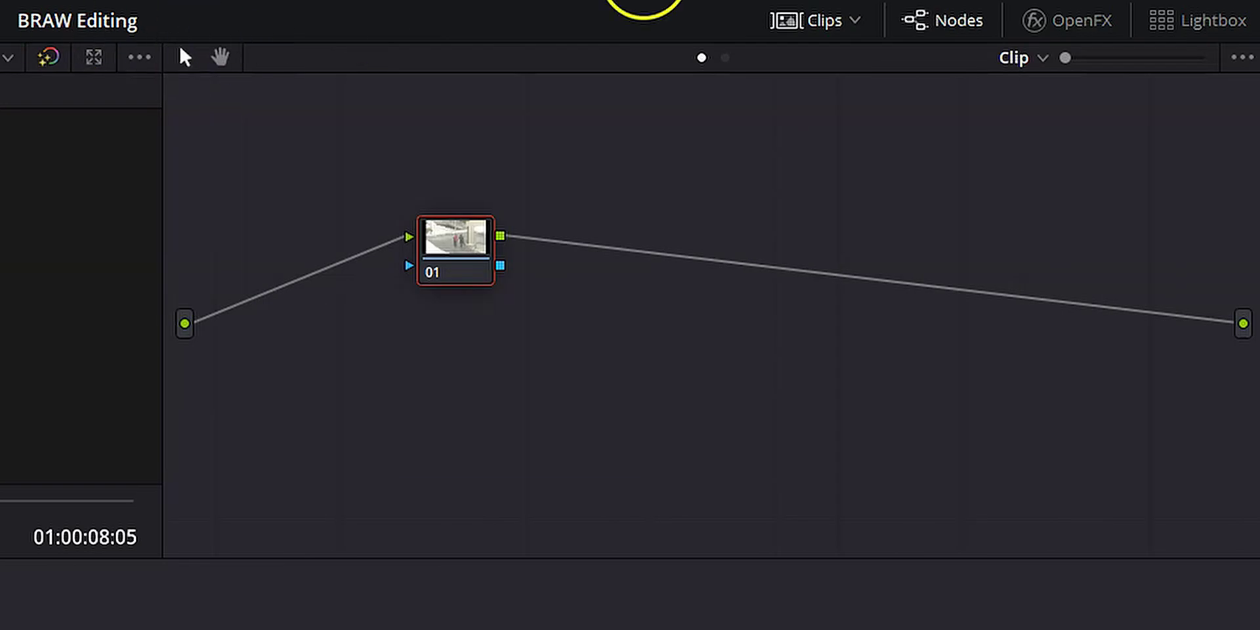
- Hide and restore the clip thumbnails and the node graph to compare the layouts
{"action": "left_click", "coordinate": [794, 18]}
{"action": "left_click", "coordinate": [793, 18]}
{"action": "left_click", "coordinate": [938, 22]}
{"action": "left_click", "coordinate": [938, 21]}
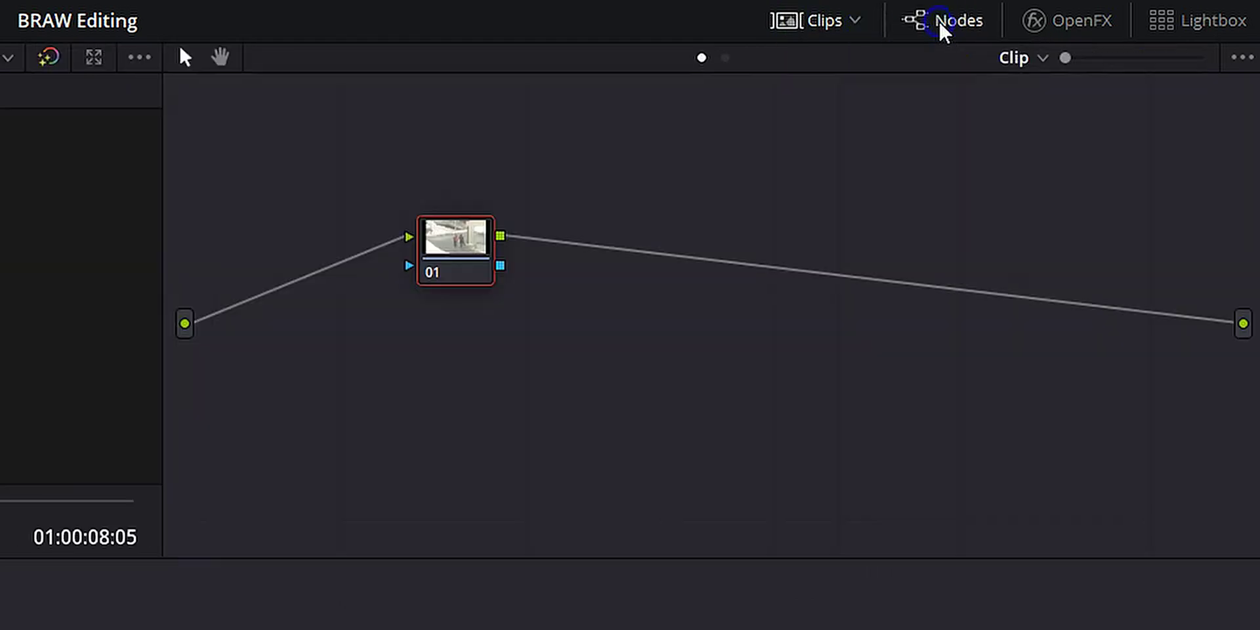
- View the OpenFX effects library and the Lightbox overview of the clips, closing each one after viewing
{"action": "left_click", "coordinate": [1072, 20]}
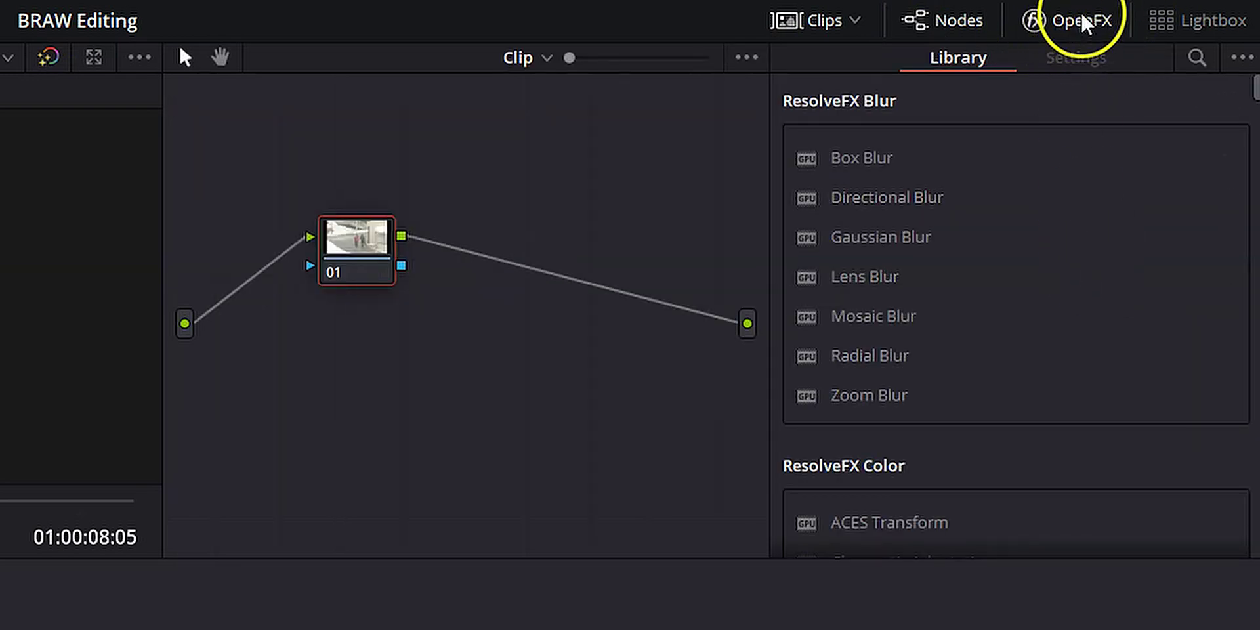
{"action": "left_click", "coordinate": [1083, 19]}
{"action": "left_click", "coordinate": [1187, 25]}
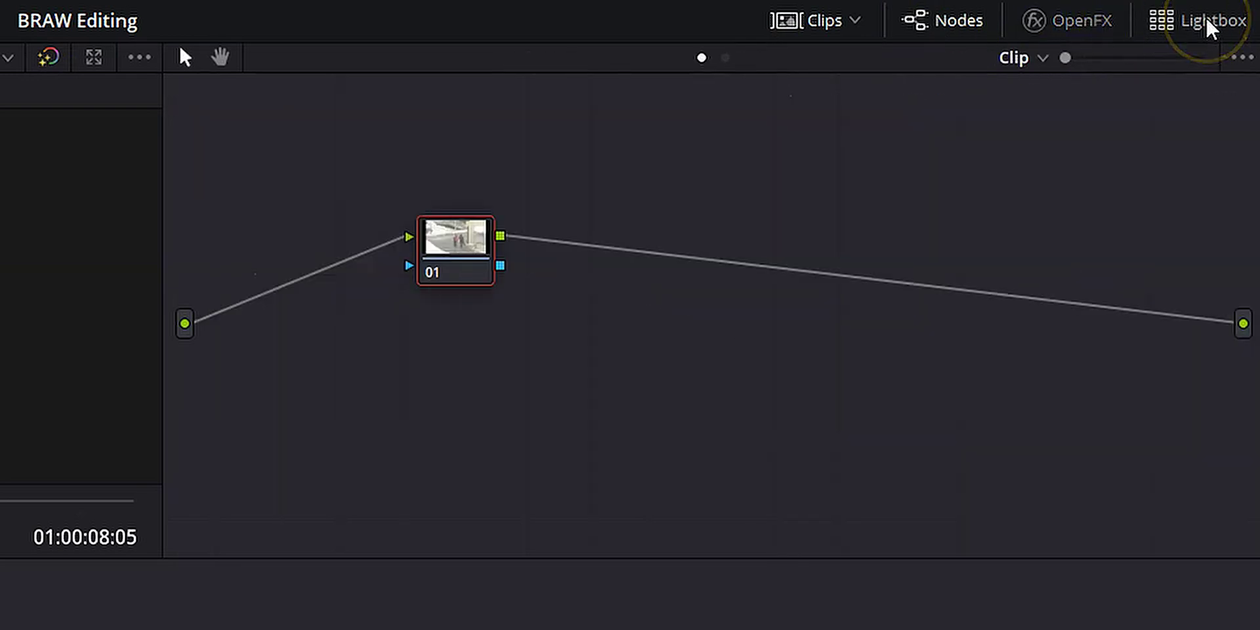
{"action": "left_click", "coordinate": [1193, 26]}
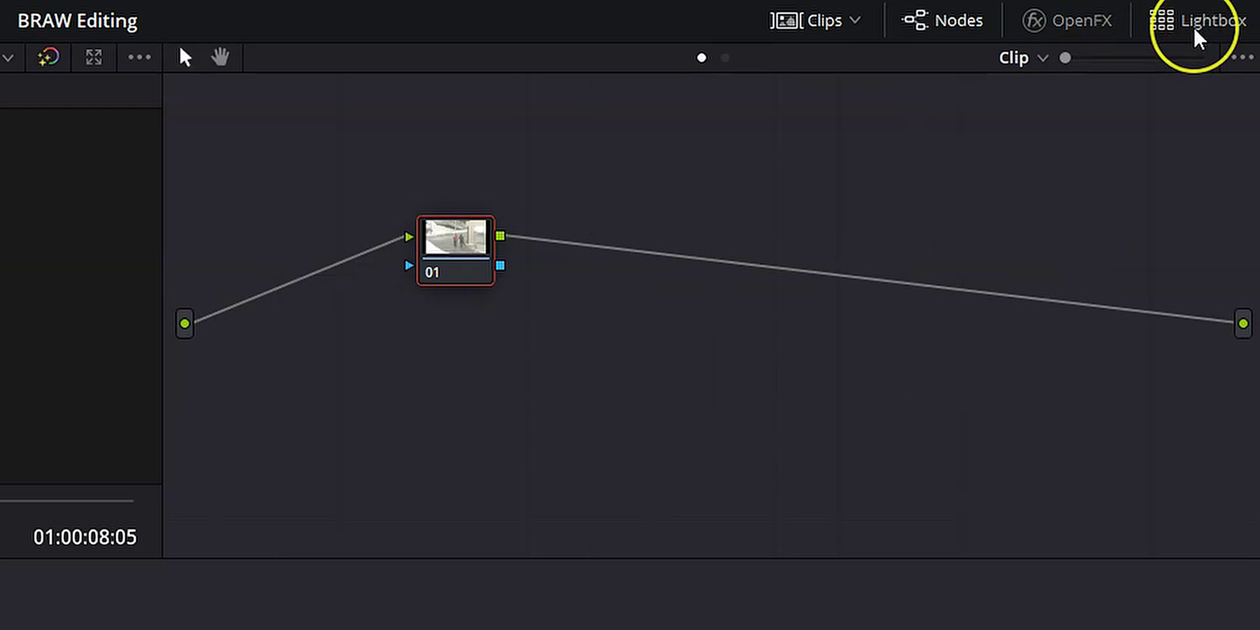
{"action": "left_click", "coordinate": [1191, 26]}
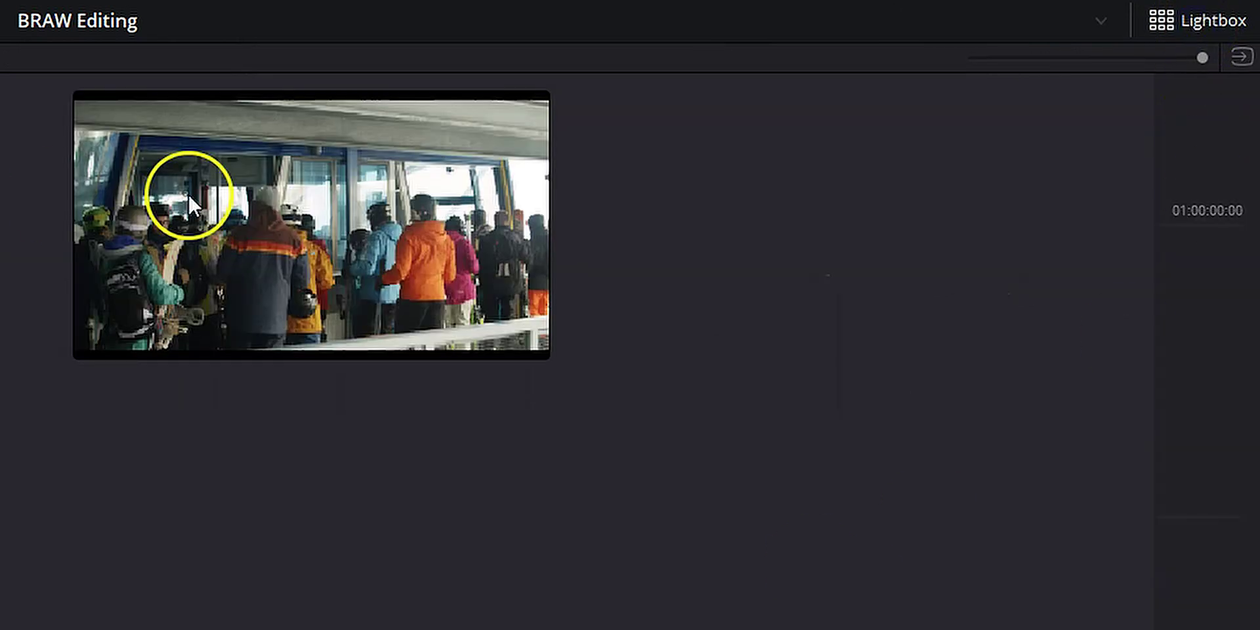
{"action": "left_click", "coordinate": [1160, 20]}
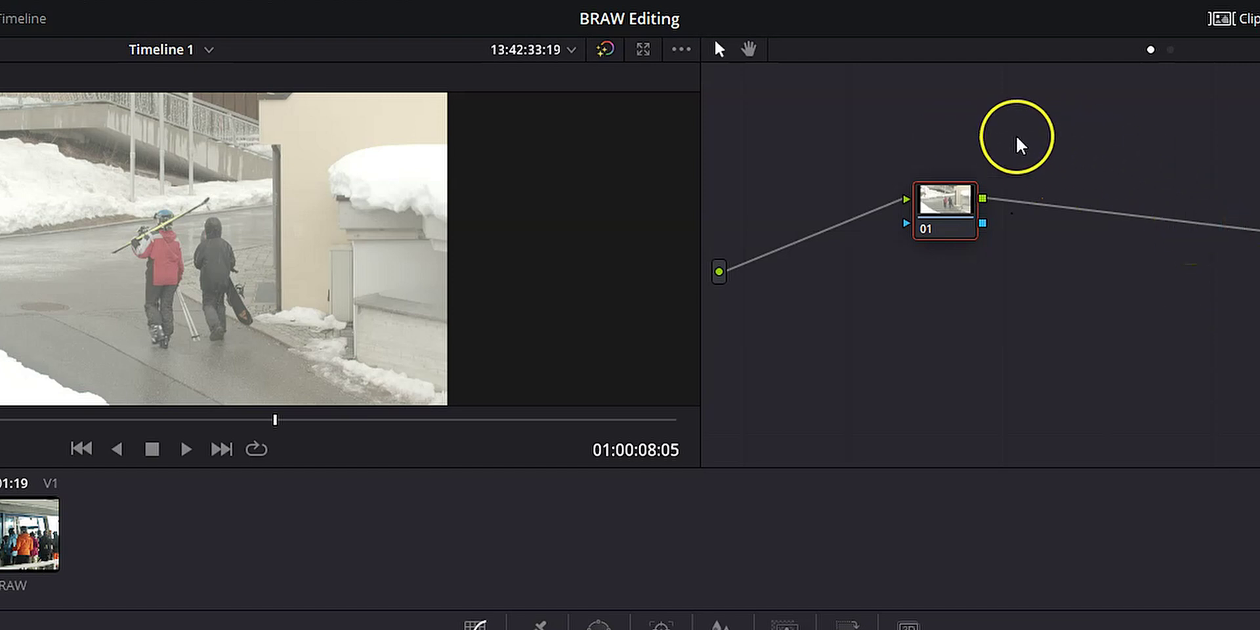
- Move node 01 closer to the source input in the node graph
{"action": "left_click_drag", "start_coordinate": [962, 206], "coordinate": [832, 180]}
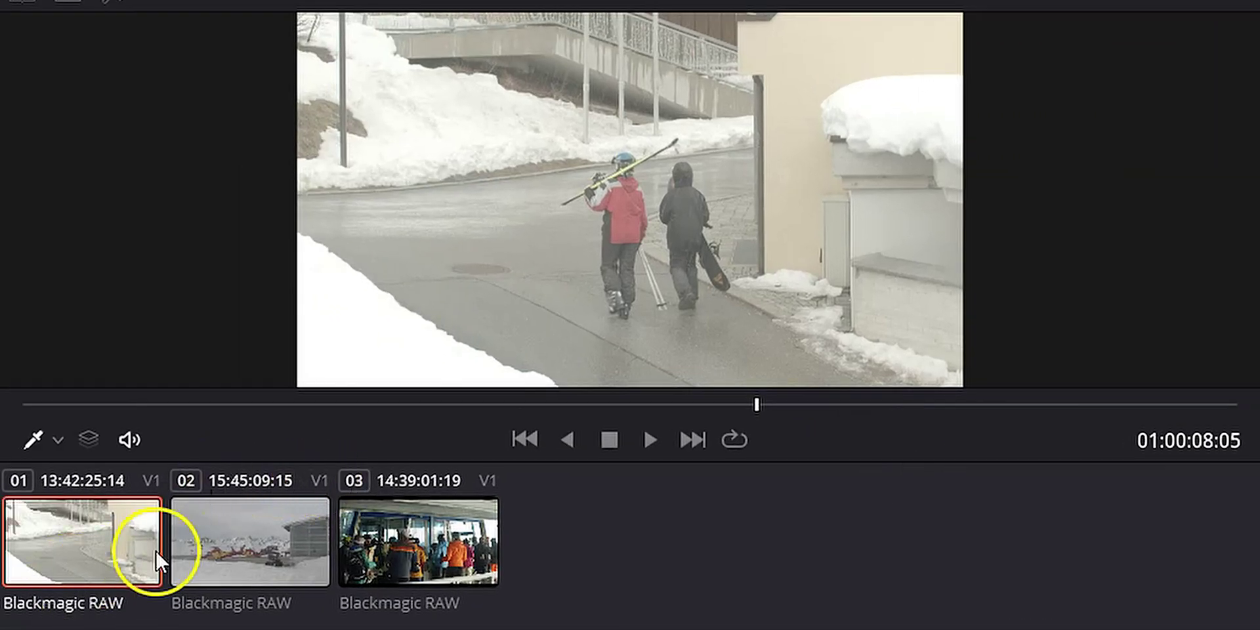
- Examine the Camera Raw settings and the Color Match chart types, leaving the chart type as it is
{"action": "mouse_move", "coordinate": [564, 311]}
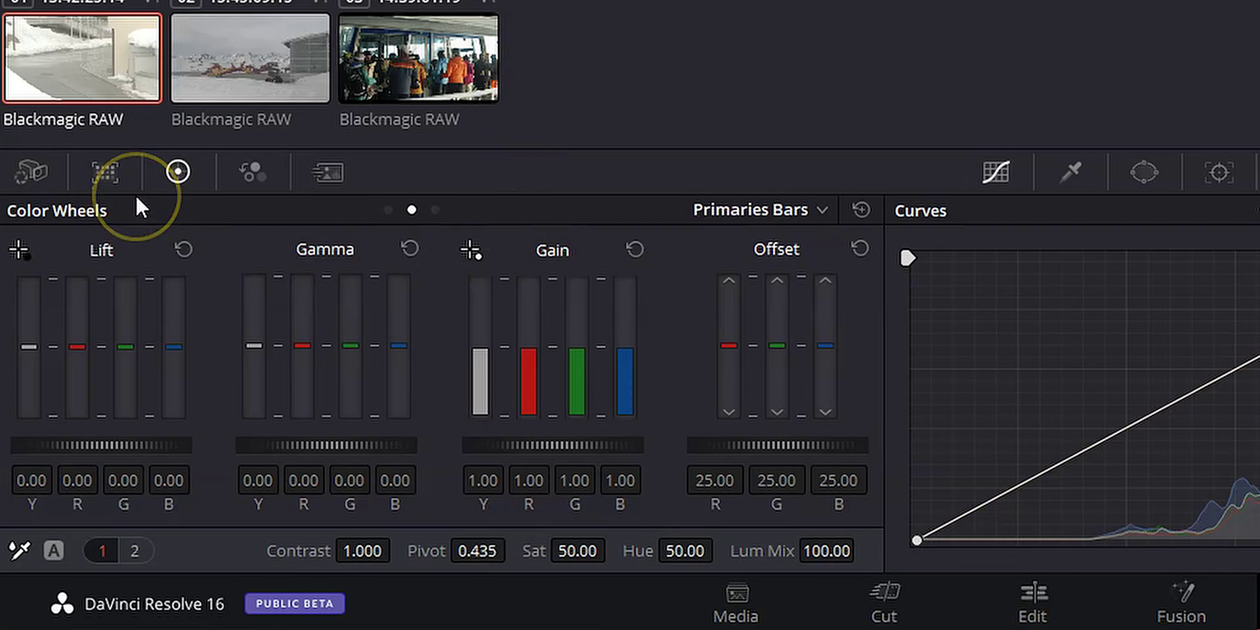
{"action": "left_click", "coordinate": [25, 175]}
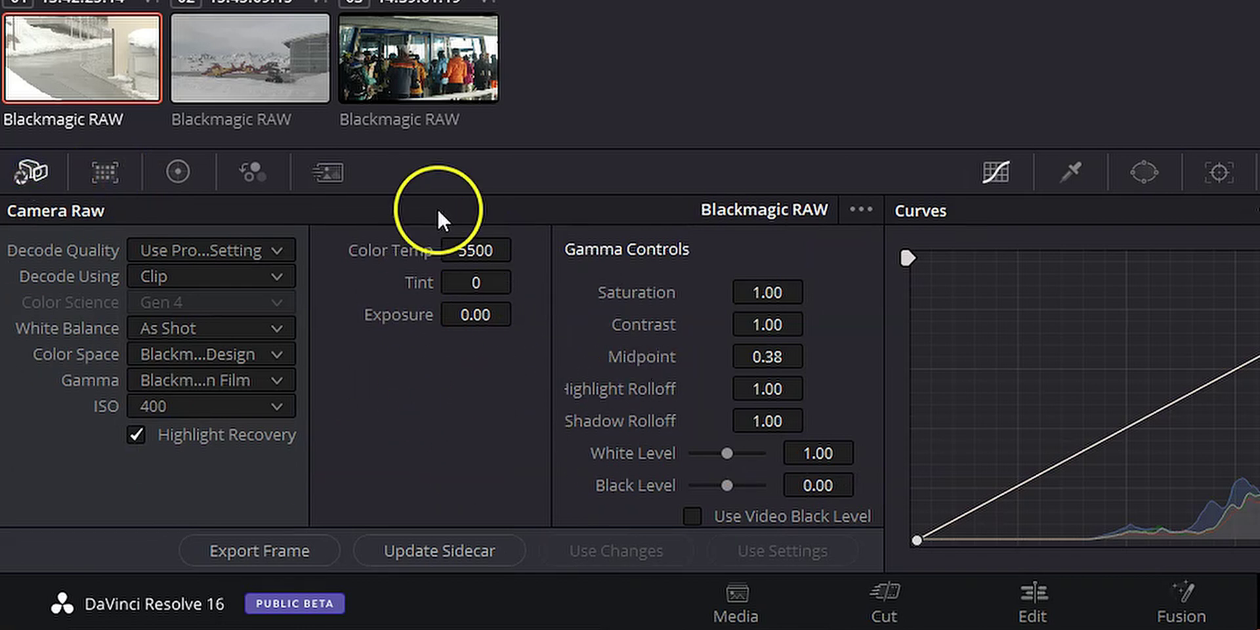
{"action": "left_click", "coordinate": [105, 176]}
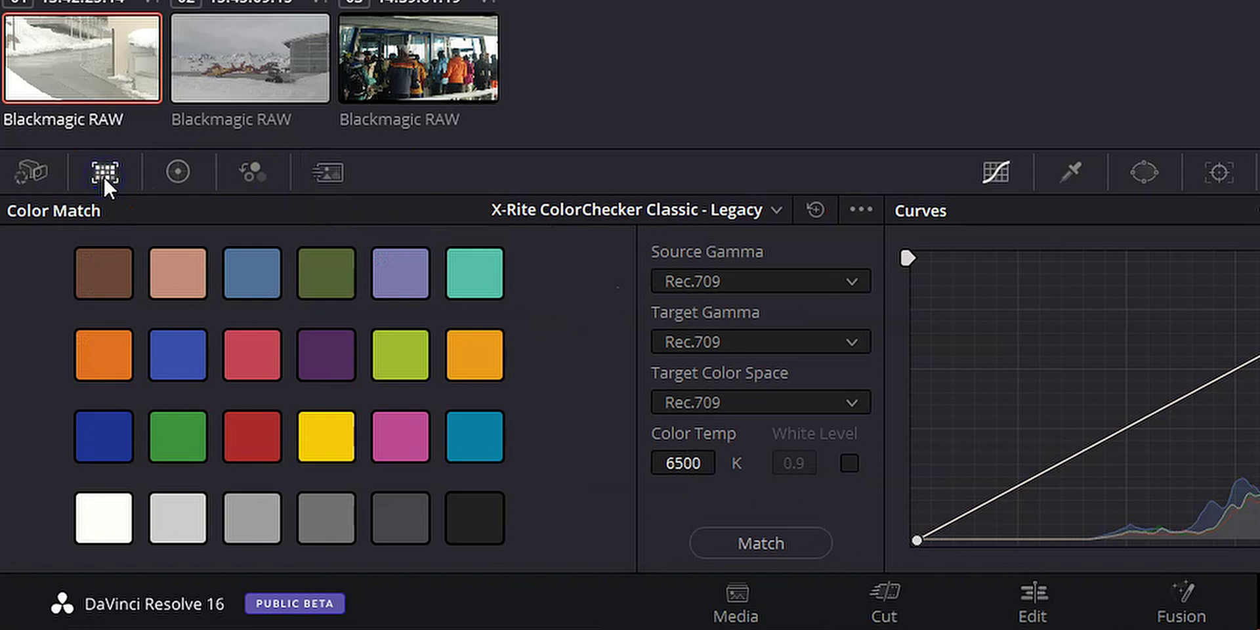
{"action": "left_click", "coordinate": [590, 216]}
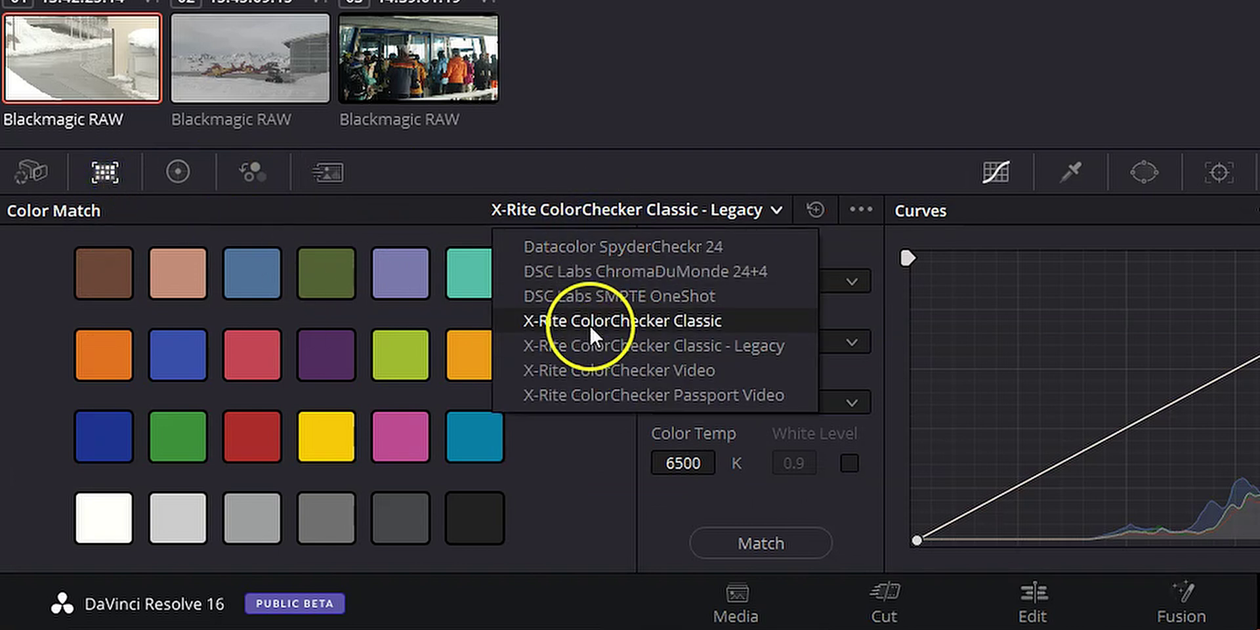
{"action": "left_click", "coordinate": [580, 210]}
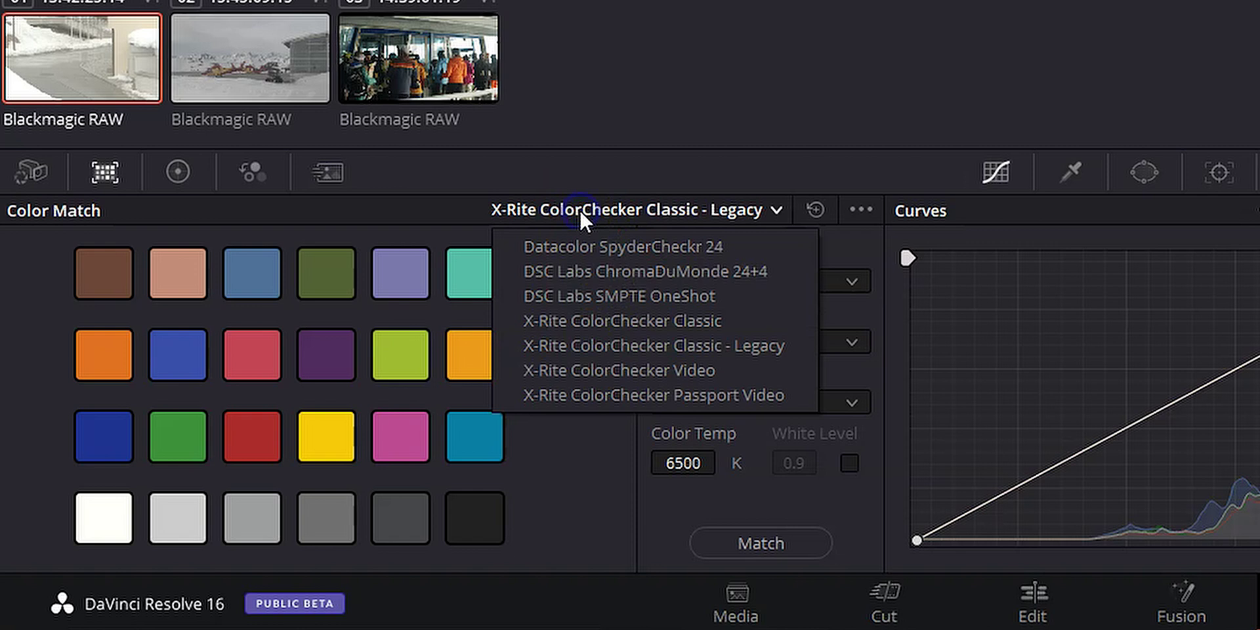
{"action": "left_click", "coordinate": [449, 205]}
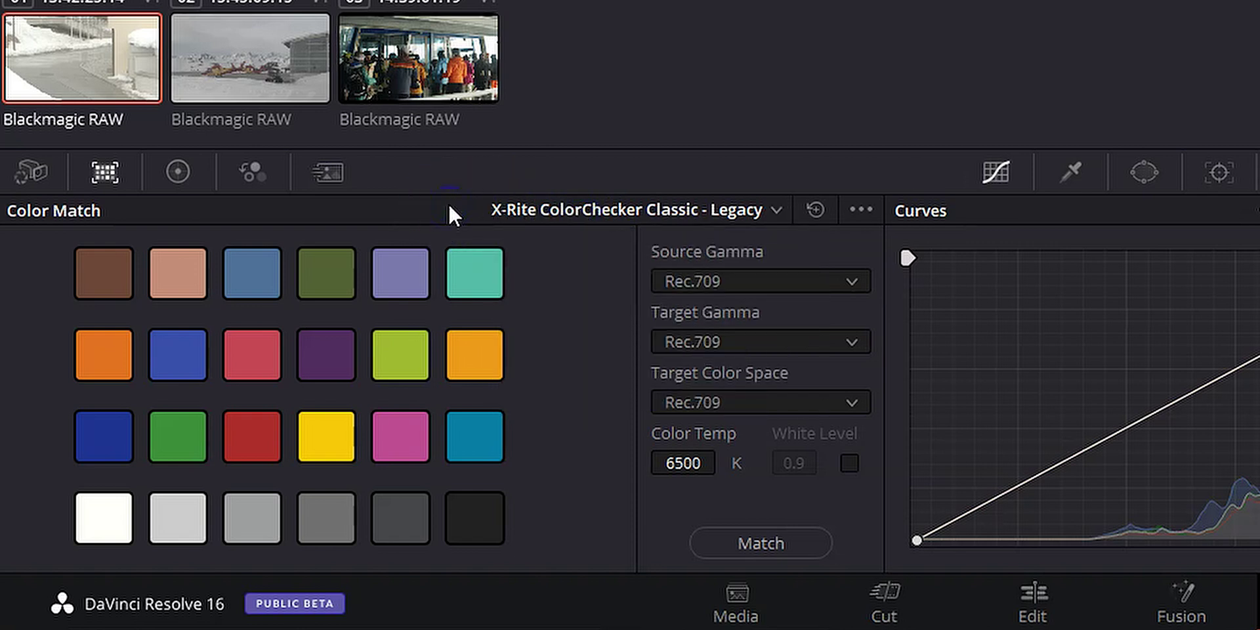
- Show the color wheels as Primaries Wheels, and switch them to Log mode
{"action": "left_click", "coordinate": [172, 181]}
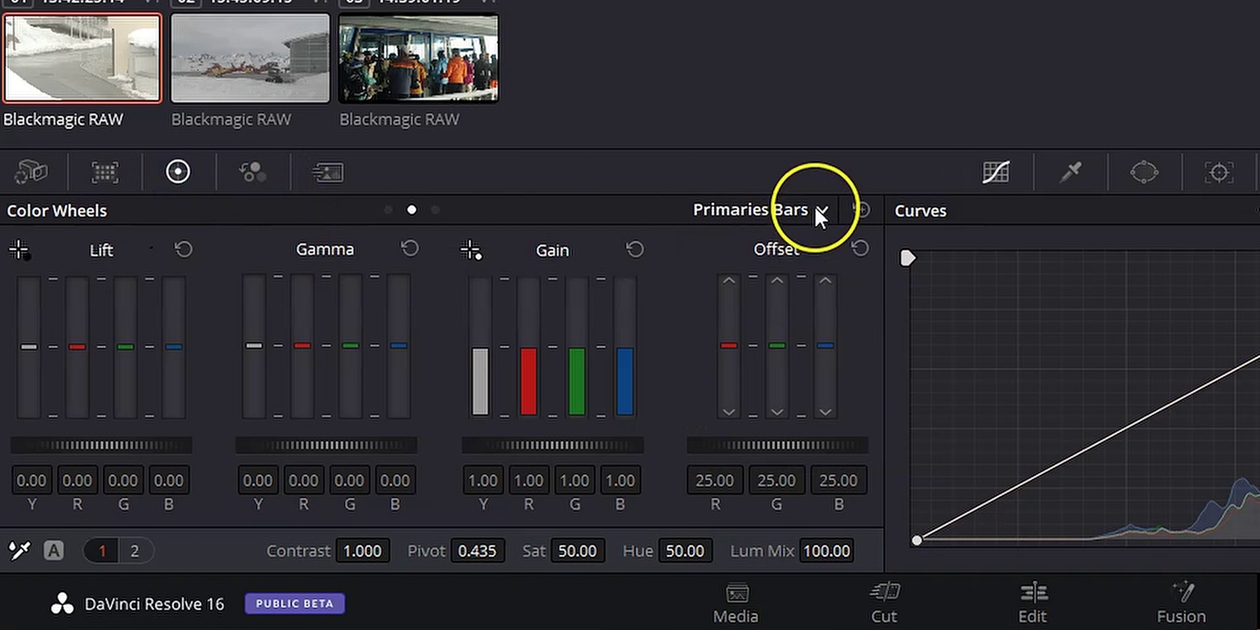
{"action": "left_click", "coordinate": [817, 209]}
{"action": "left_click", "coordinate": [801, 248]}
{"action": "left_click", "coordinate": [799, 207]}
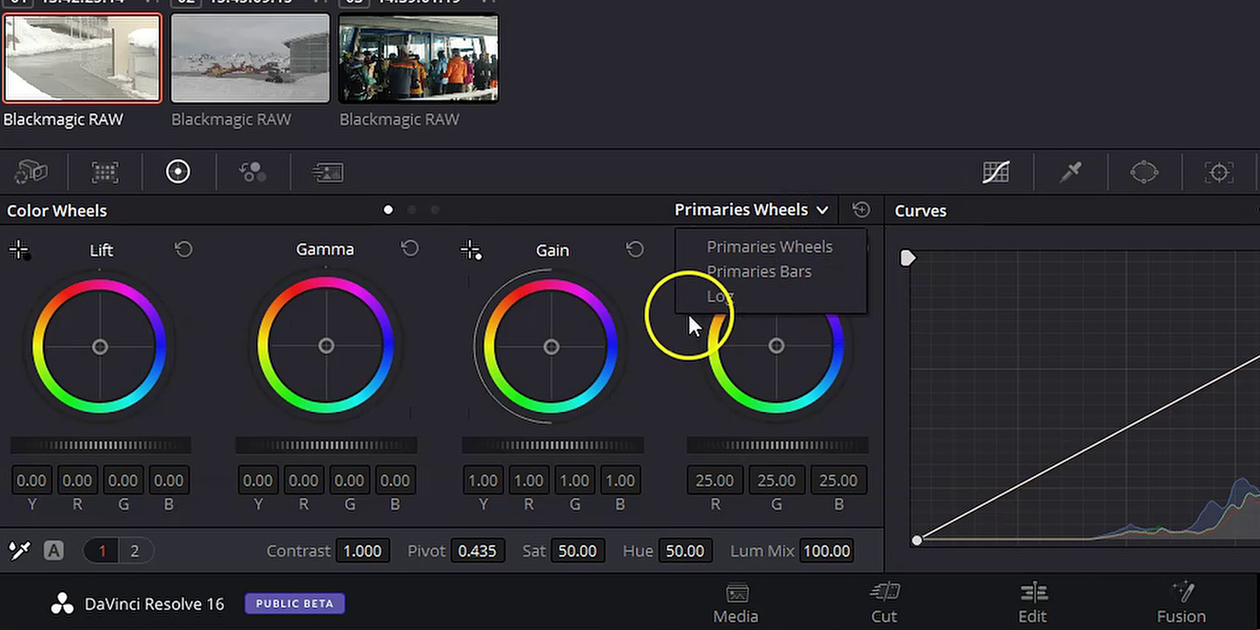
{"action": "left_click", "coordinate": [715, 296]}
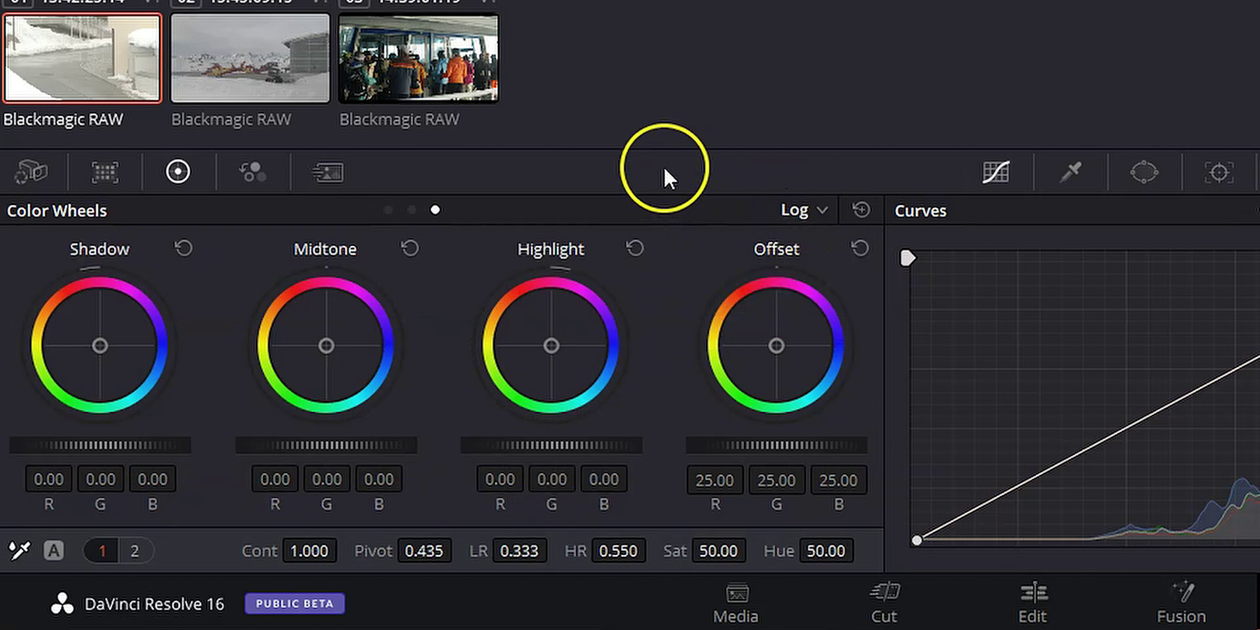
- View the RGB Mixer and Motion Effects controls, and return to the color wheels
{"action": "left_click", "coordinate": [252, 173]}
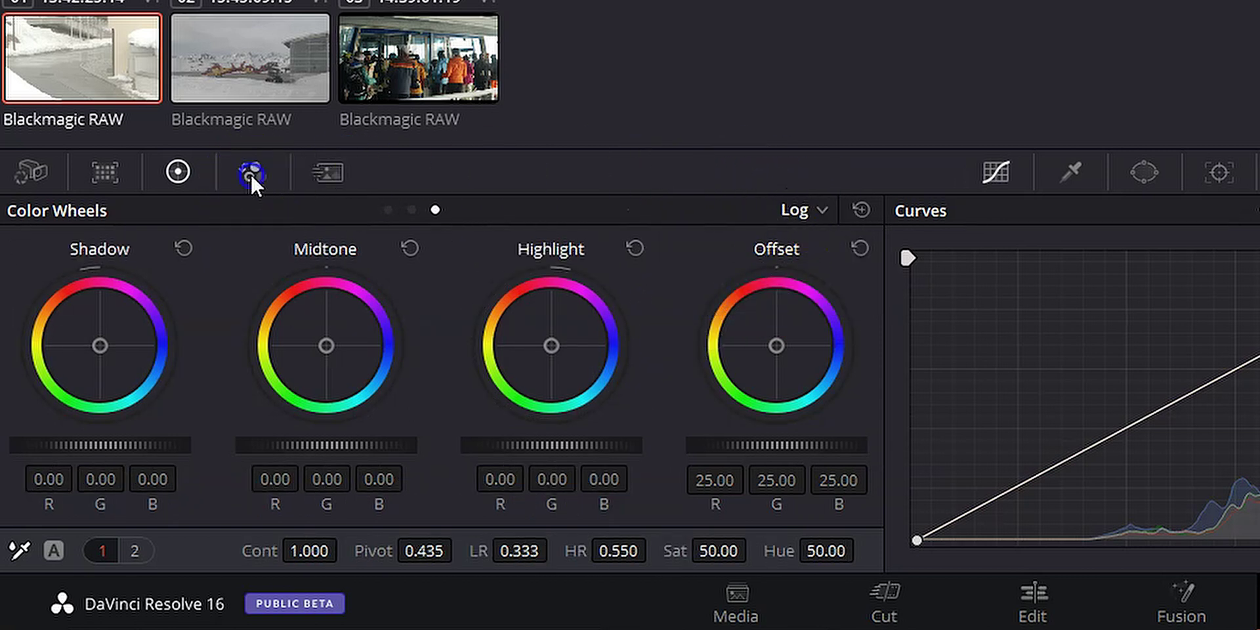
{"action": "left_click", "coordinate": [331, 175]}
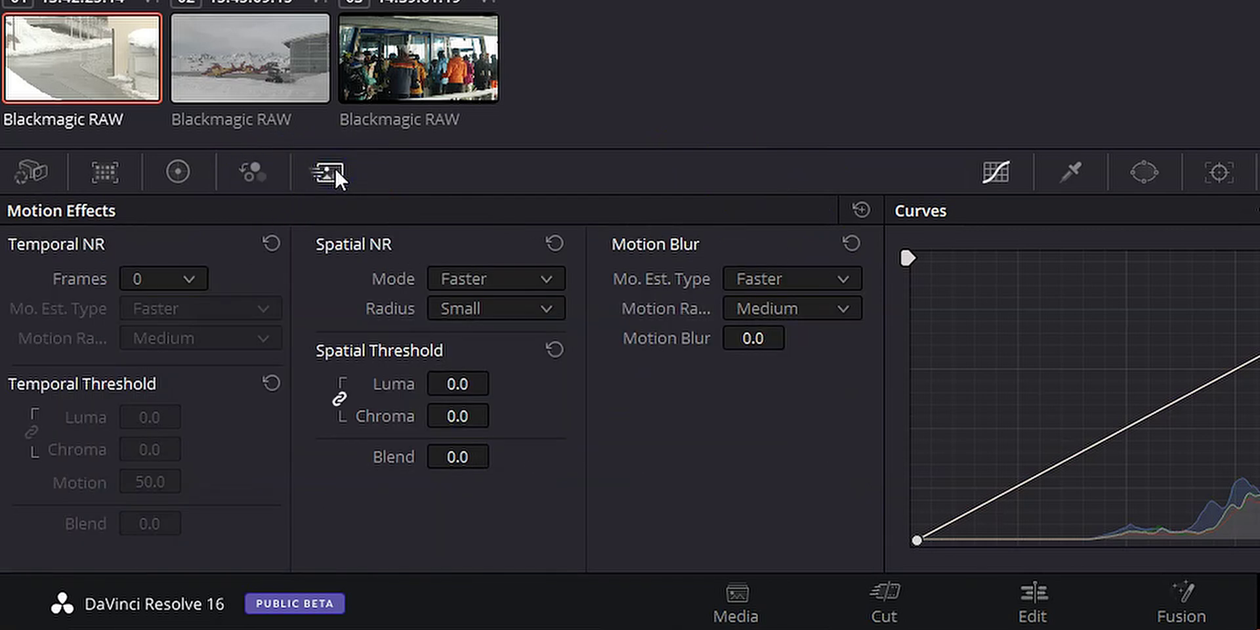
{"action": "left_click", "coordinate": [226, 176]}
{"action": "left_click", "coordinate": [190, 171]}
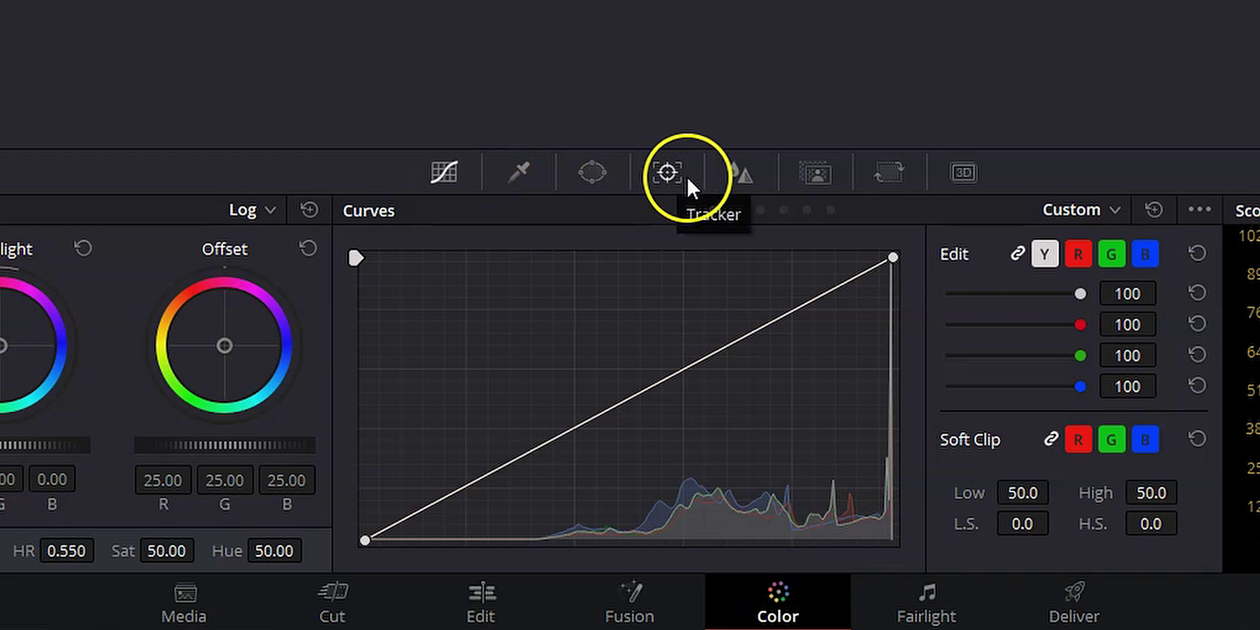
{"action": "left_click", "coordinate": [818, 170]}
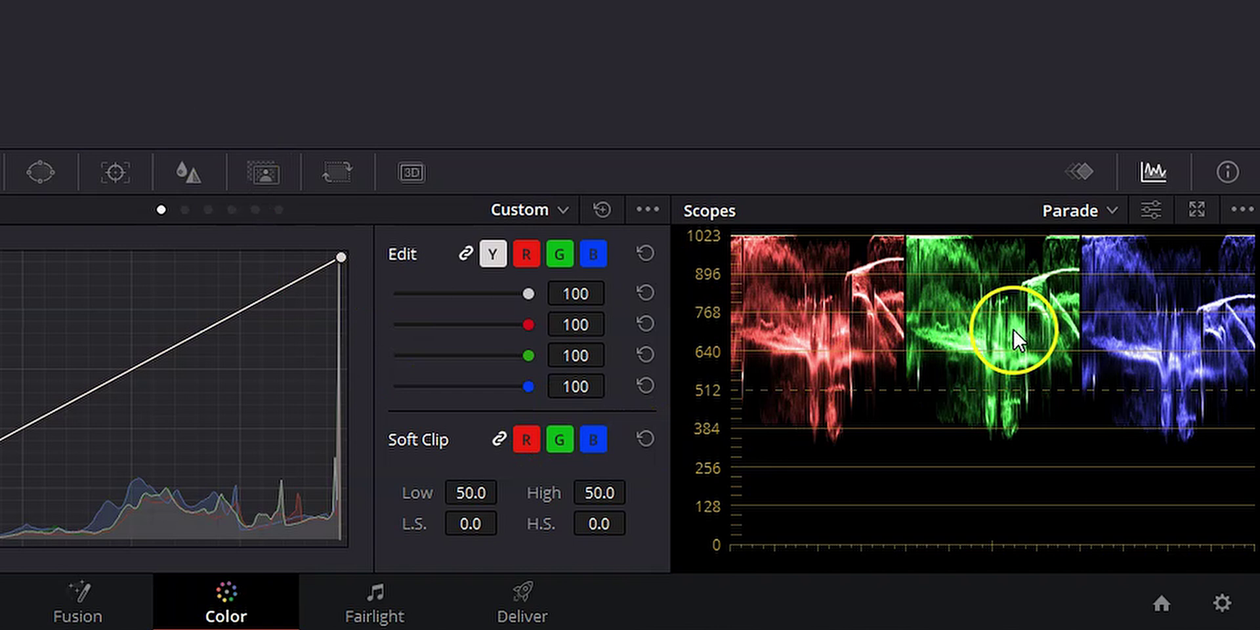
- Switch the scope display from Parade to Waveform, and look at the clip's keyframes before returning to the scopes
{"action": "left_click", "coordinate": [1112, 211]}
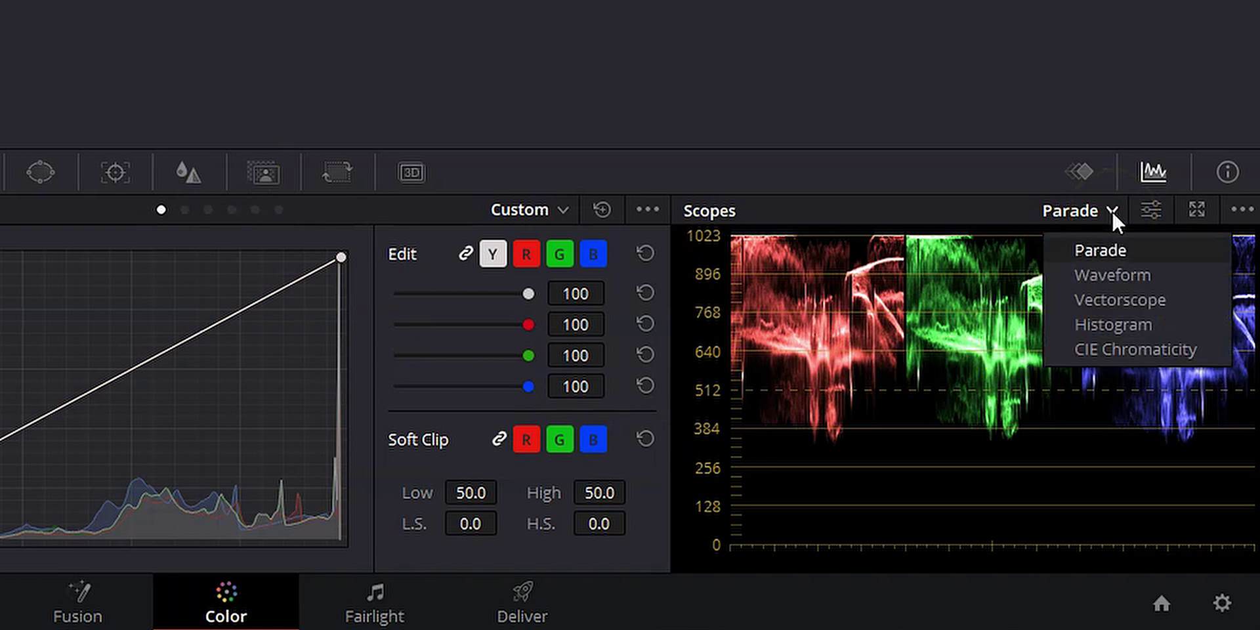
{"action": "left_click", "coordinate": [1096, 273]}
{"action": "left_click", "coordinate": [1100, 211]}
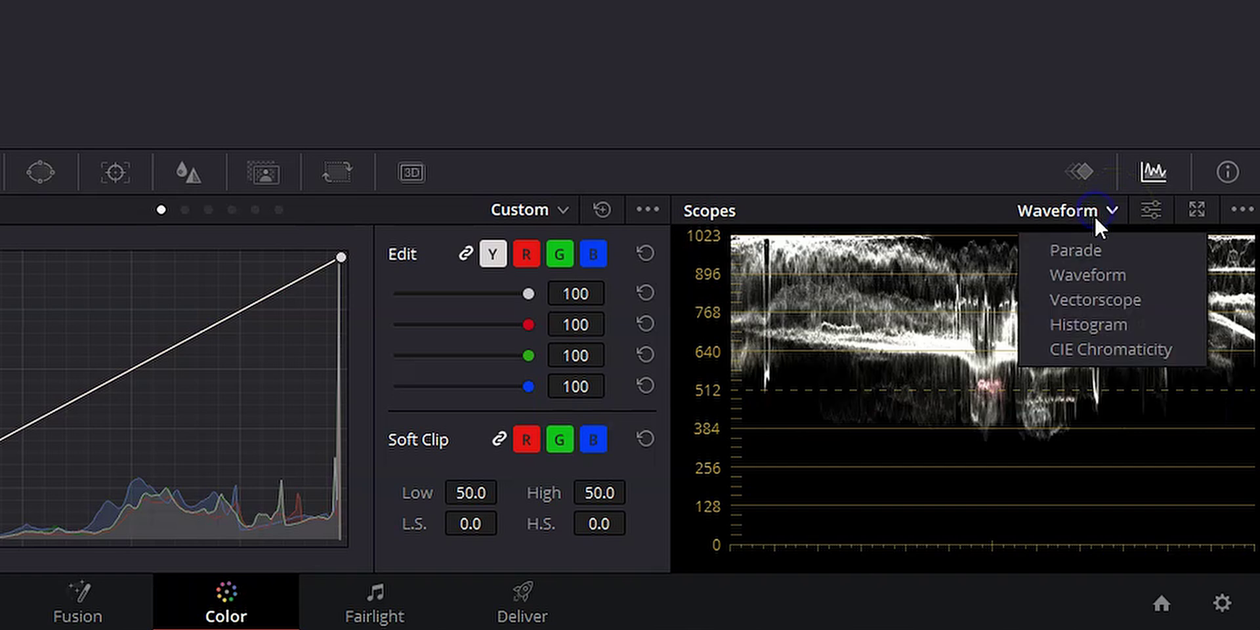
{"action": "left_click", "coordinate": [1095, 306]}
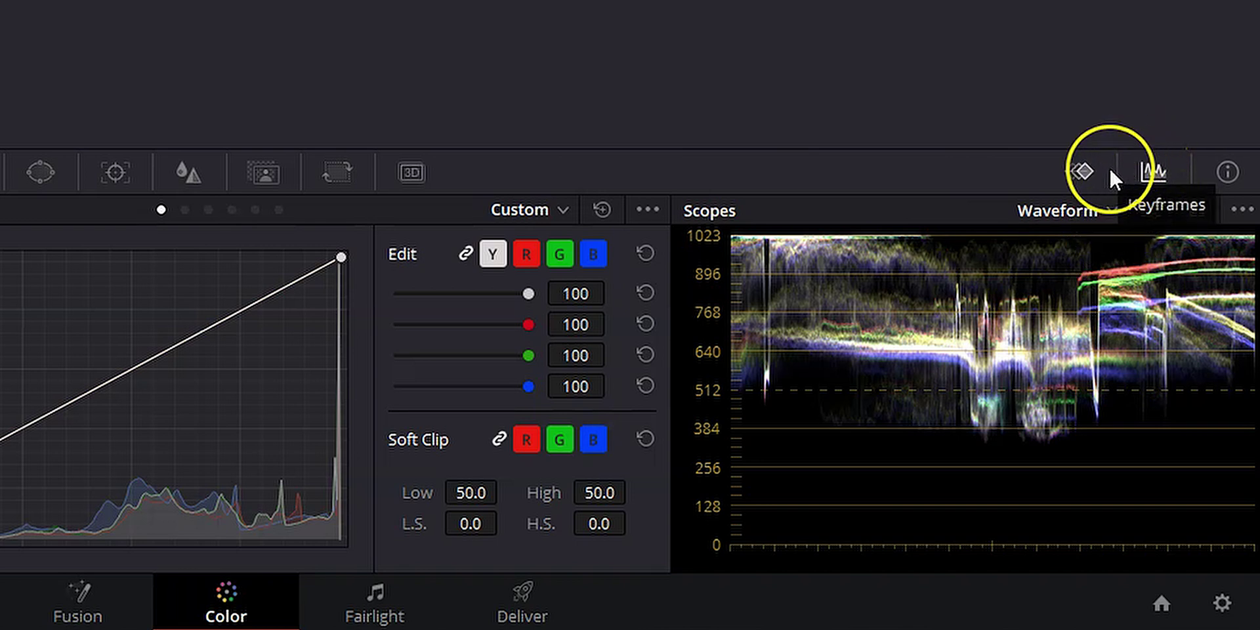
{"action": "left_click", "coordinate": [1080, 171]}
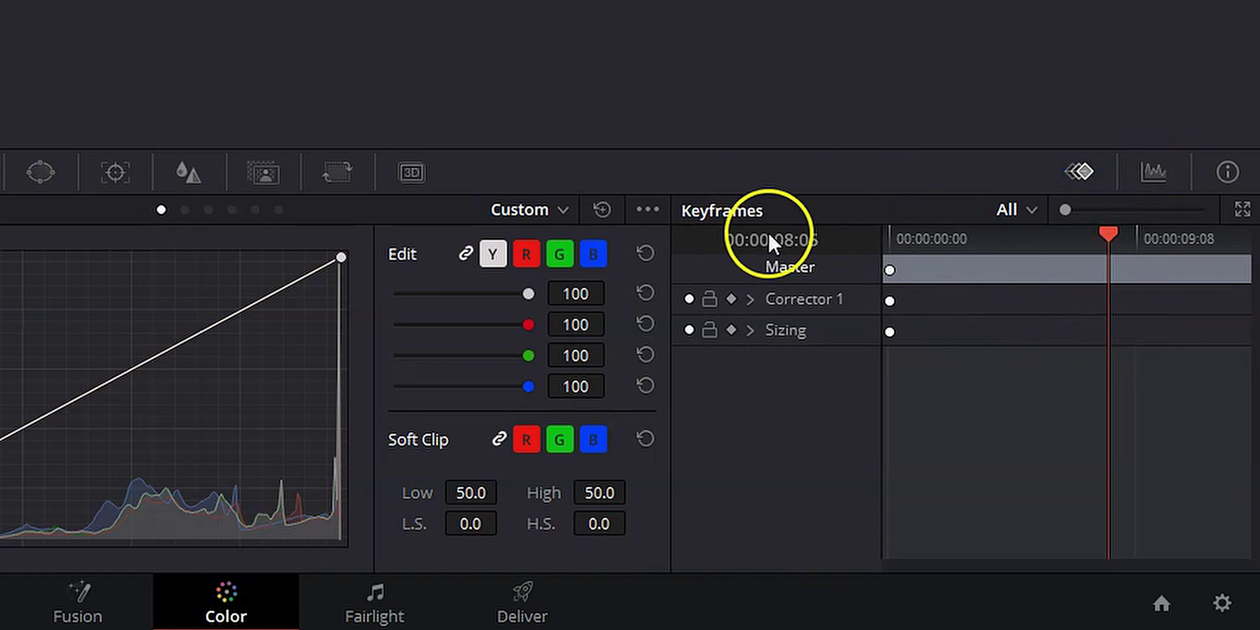
{"action": "left_click", "coordinate": [1152, 171]}
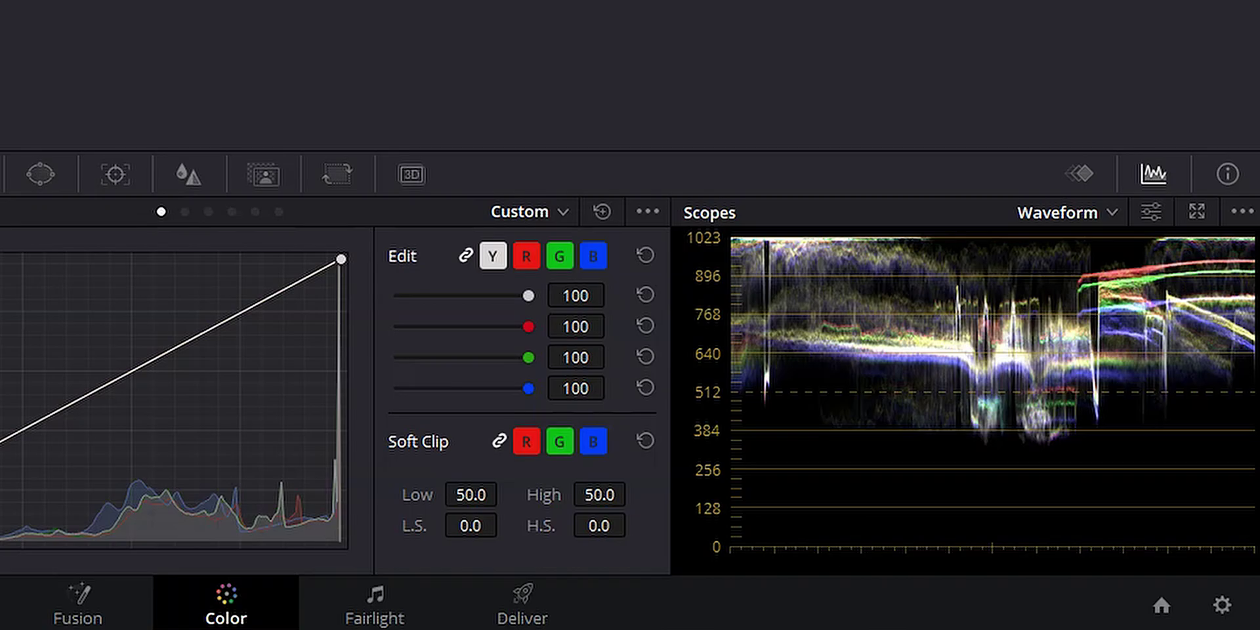
- Keep the scope type as Waveform and set it to show only the luma (Y) channel
{"action": "left_click", "coordinate": [1112, 218]}
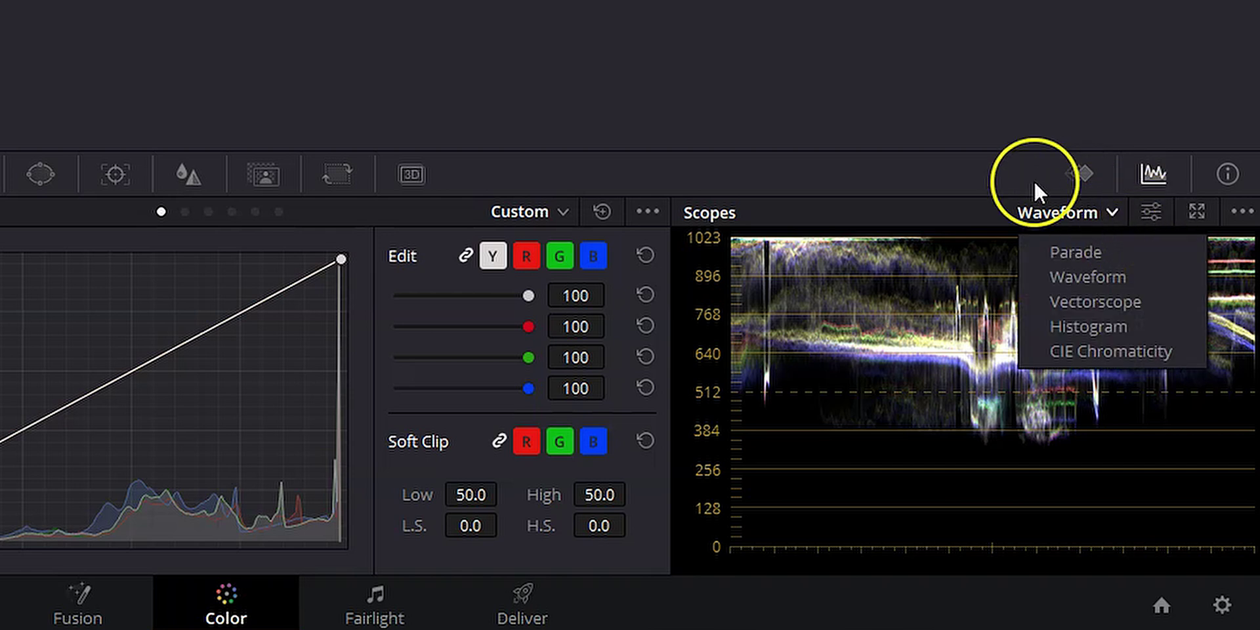
{"action": "left_click", "coordinate": [1161, 206]}
{"action": "left_click", "coordinate": [1153, 128]}
{"action": "left_click", "coordinate": [1203, 52]}
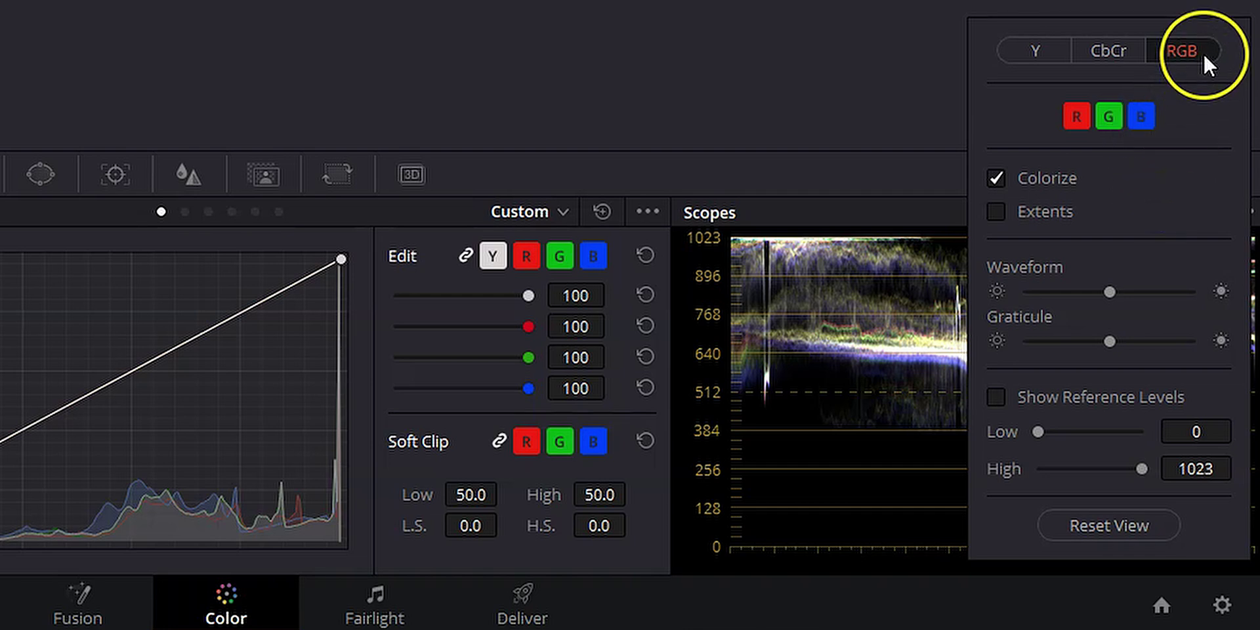
{"action": "left_click", "coordinate": [1029, 54]}
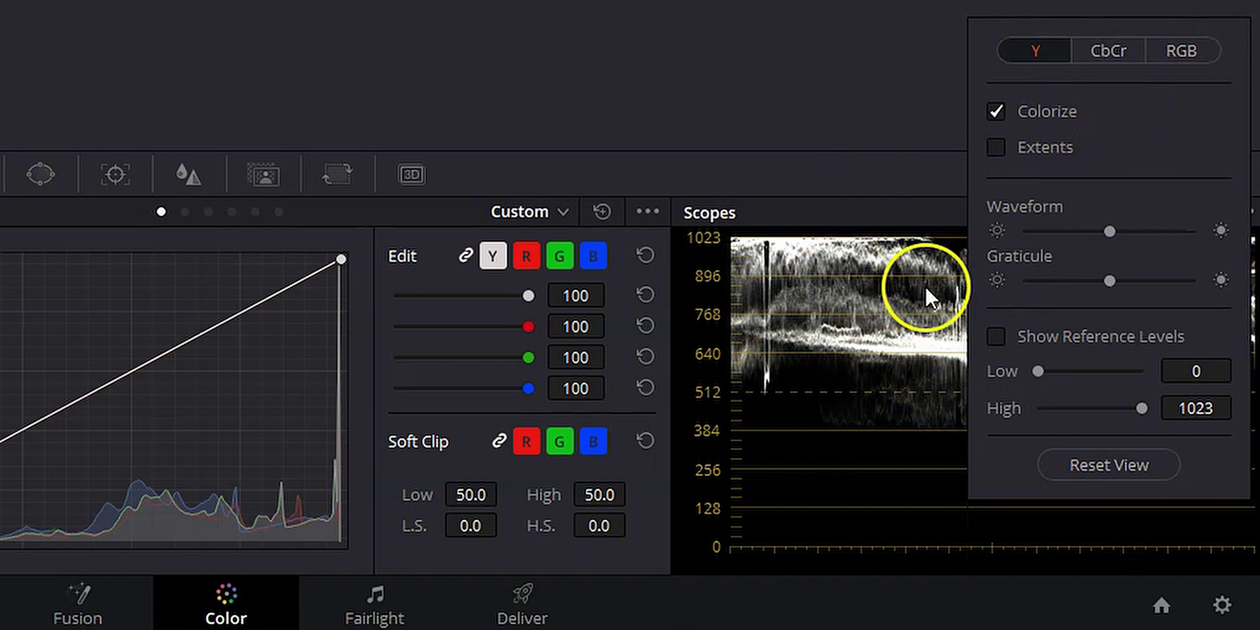
{"action": "left_click", "coordinate": [849, 57]}
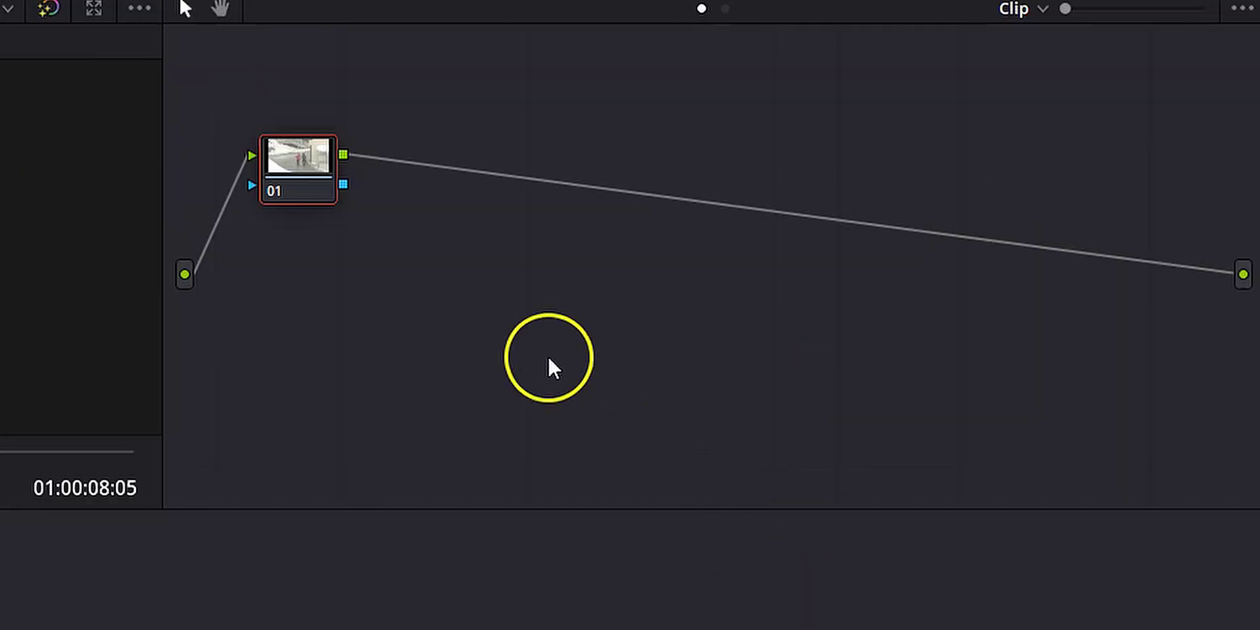
- Label node 01 "Luminance"
{"action": "right_click", "coordinate": [299, 160]}
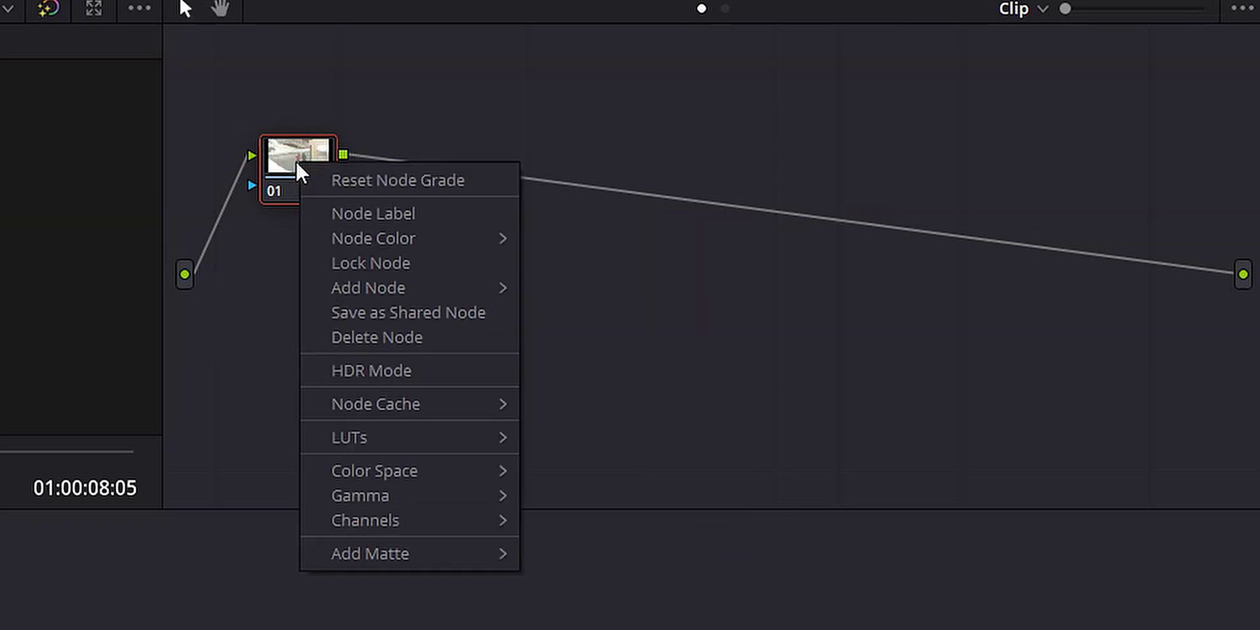
{"action": "left_click", "coordinate": [369, 214]}
{"action": "type", "text": "Lumin"}
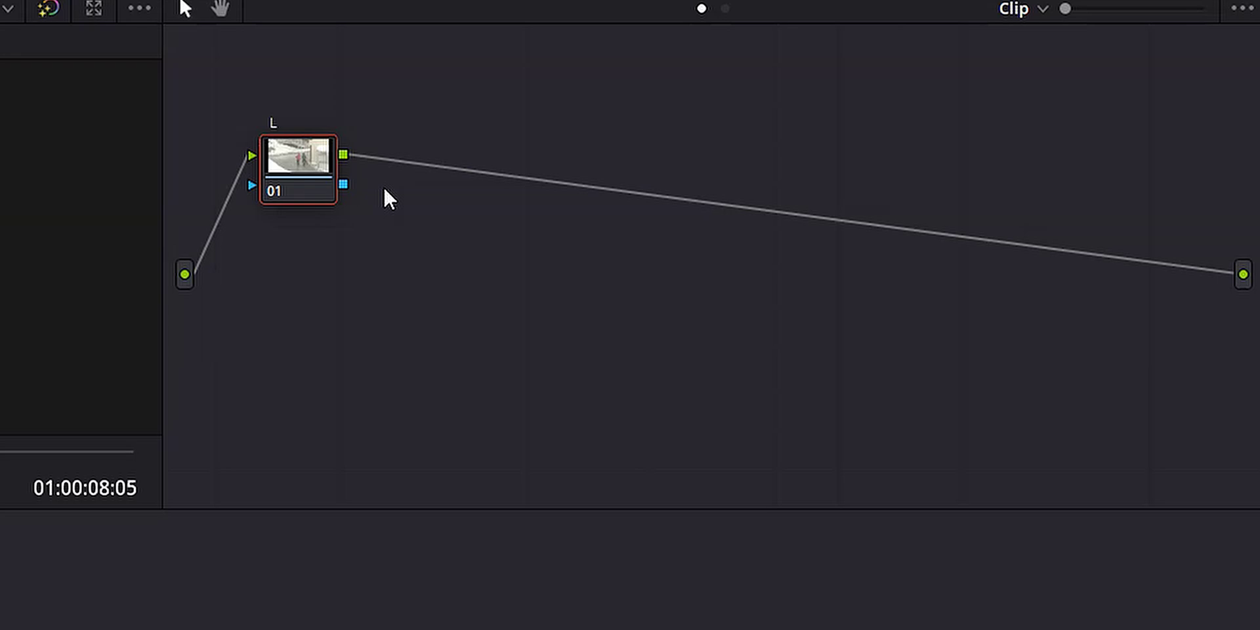
{"action": "type", "text": "ance"}
{"action": "key", "text": "Return"}
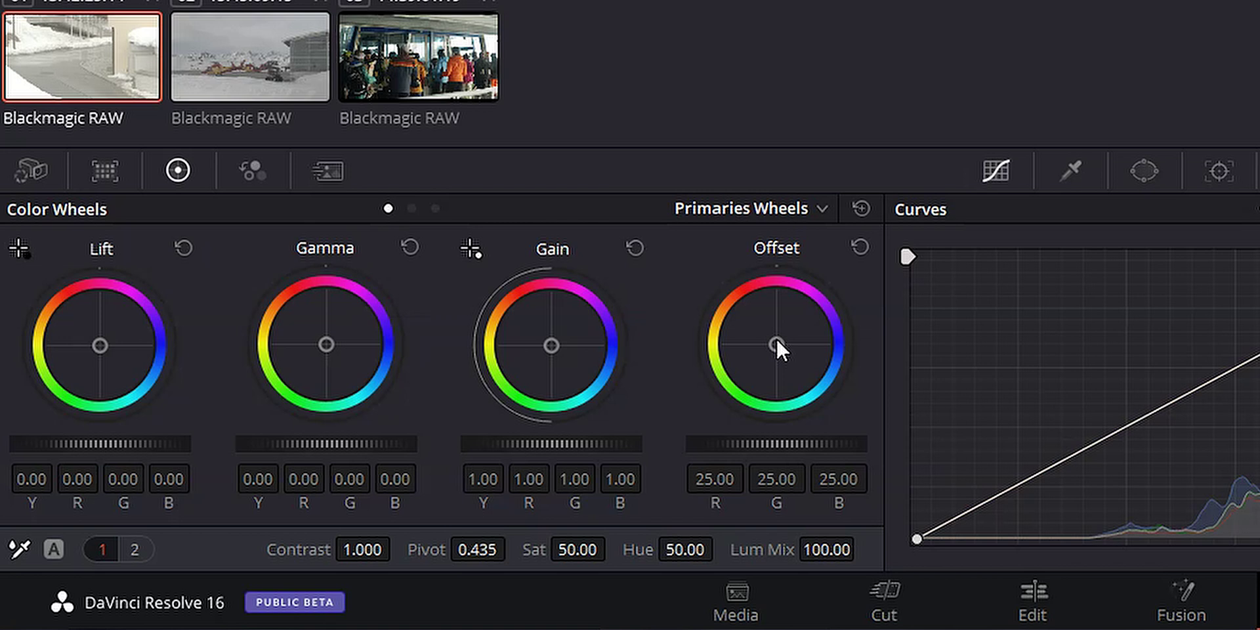
- Push the Offset color balance strongly toward orange and reset it, and view the second page of wheel adjustments before returning to the first
{"action": "left_click_drag", "start_coordinate": [777, 338], "coordinate": [776, 342]}
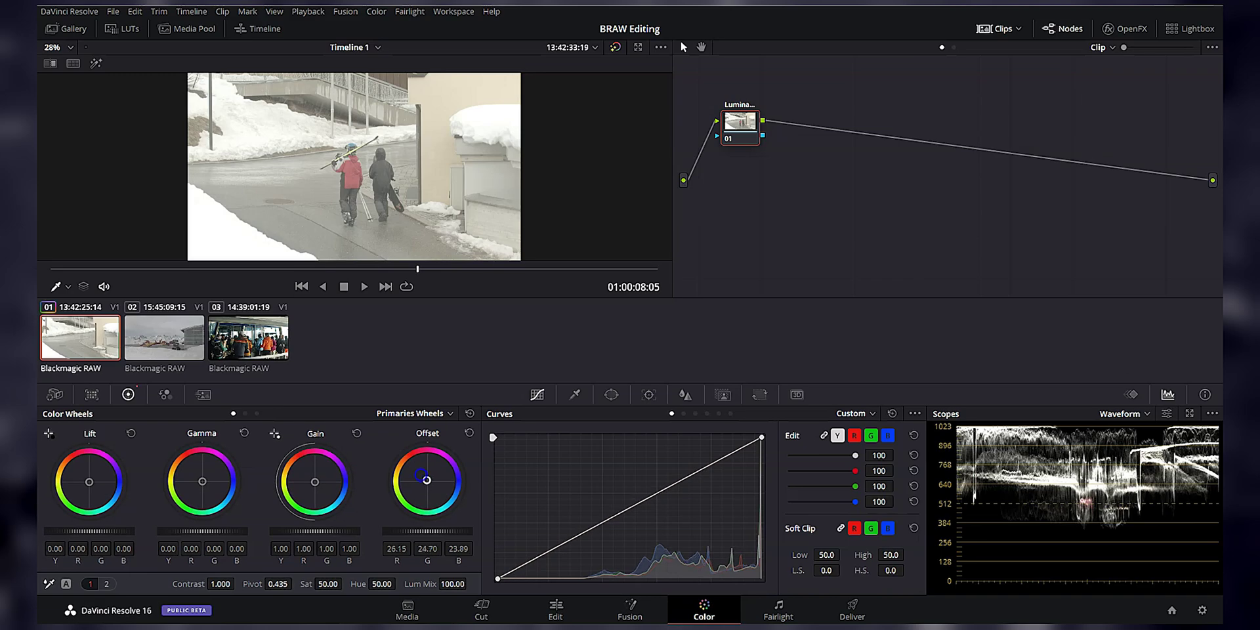
{"action": "left_click_drag", "start_coordinate": [427, 479], "coordinate": [274, 220]}
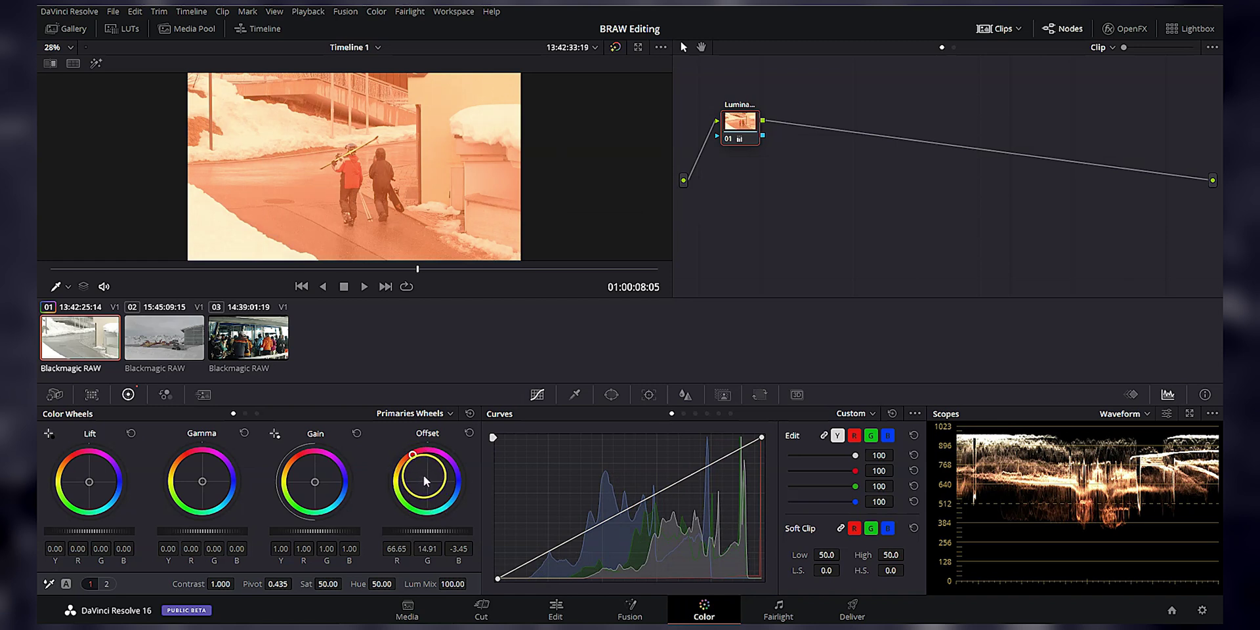
{"action": "double_click", "coordinate": [427, 479]}
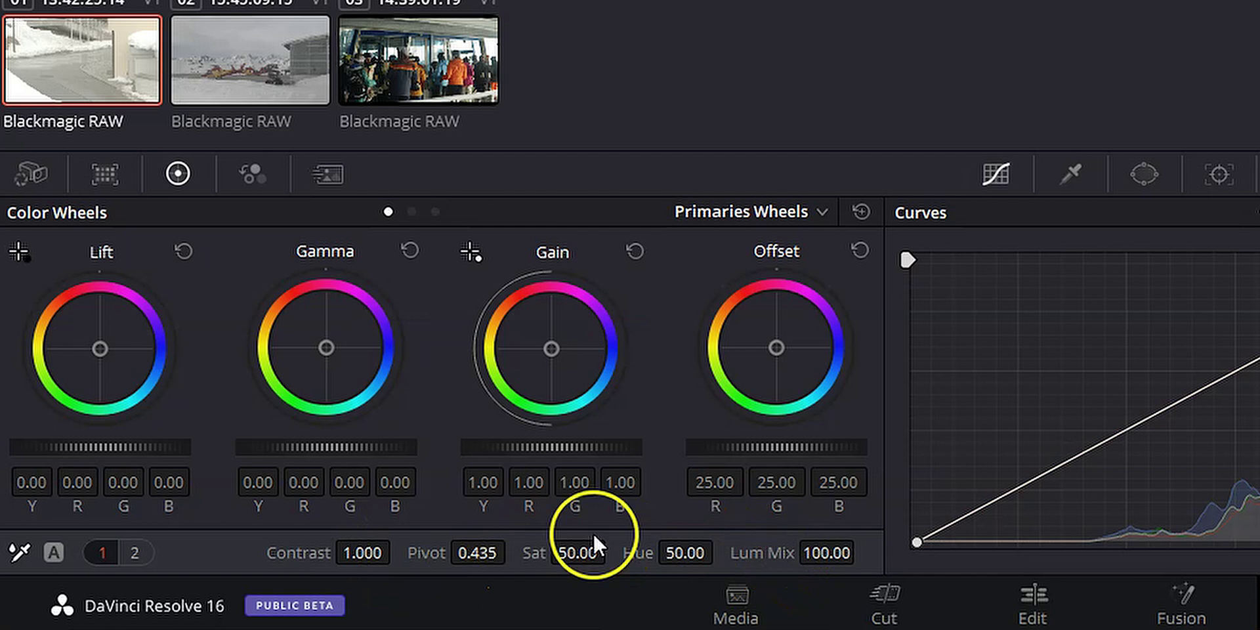
{"action": "left_click", "coordinate": [130, 550]}
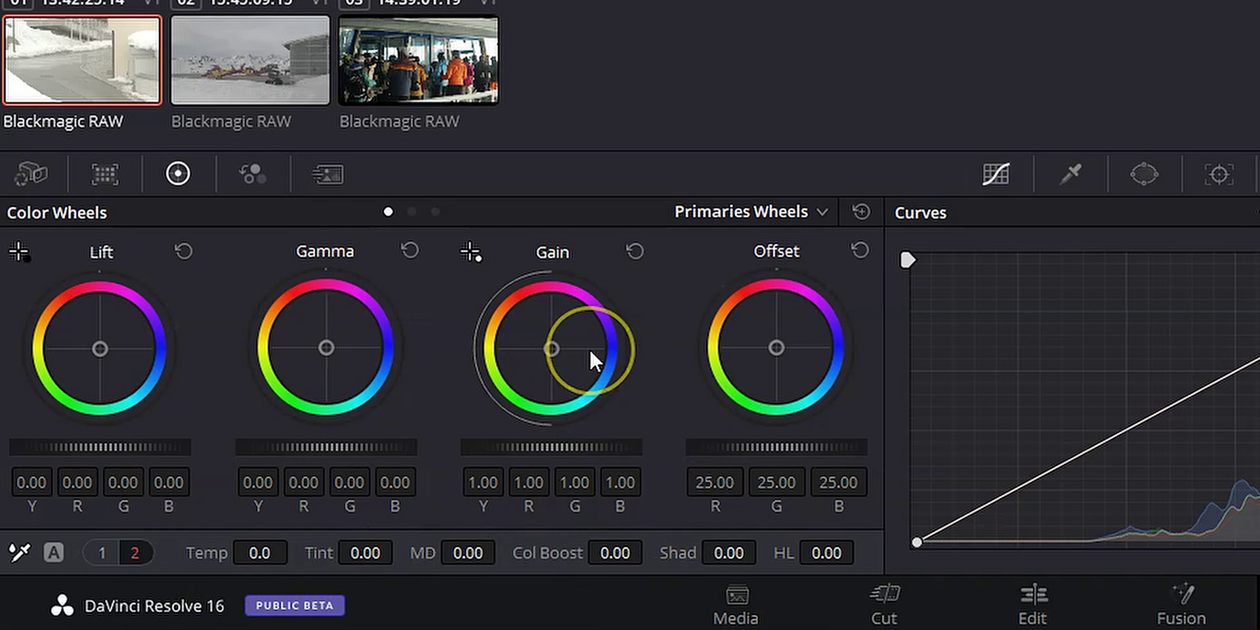
{"action": "left_click", "coordinate": [102, 553]}
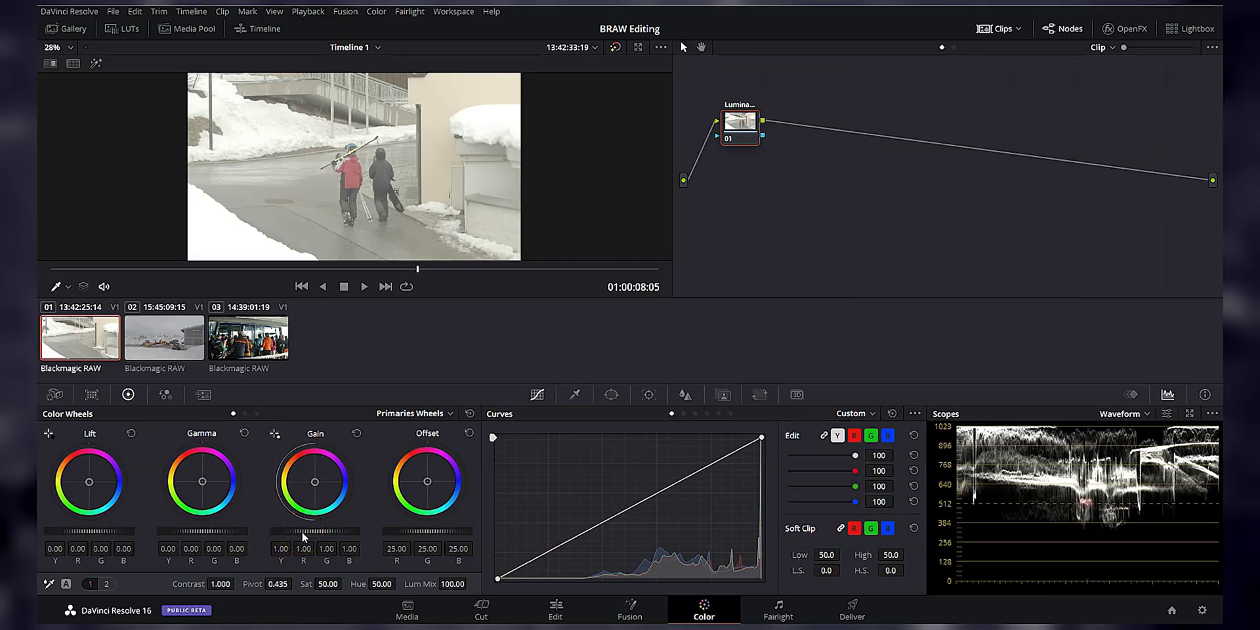
- Lower the Luminance node's master Gain to about 0.95, and deepen the shadows until the darkest waveform parts reach about 128
{"action": "left_click_drag", "start_coordinate": [325, 533], "coordinate": [323, 530]}
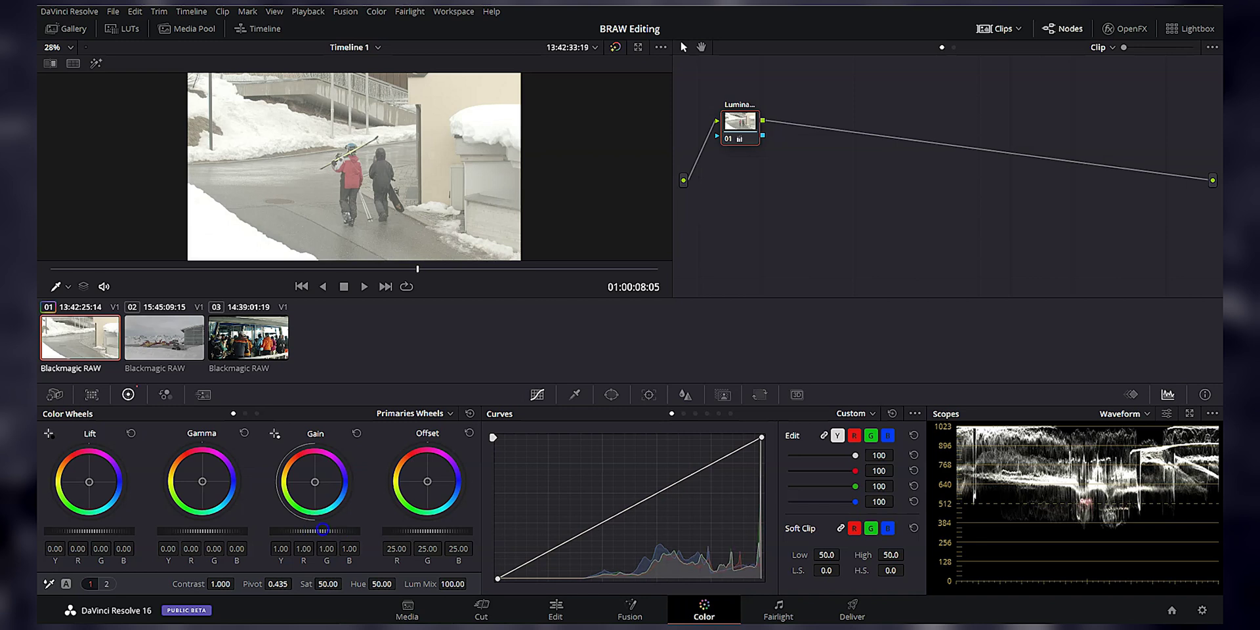
{"action": "left_click_drag", "start_coordinate": [315, 527], "coordinate": [287, 523]}
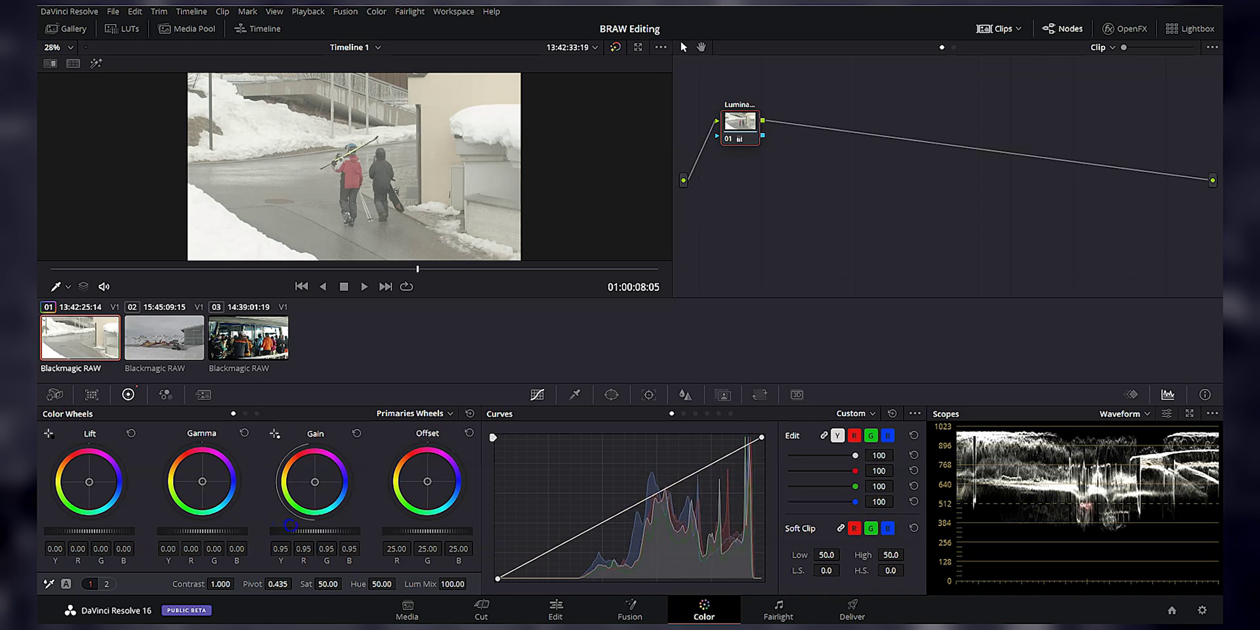
{"action": "left_click_drag", "start_coordinate": [335, 534], "coordinate": [321, 536]}
{"action": "left_click_drag", "start_coordinate": [318, 529], "coordinate": [318, 529]}
{"action": "left_click_drag", "start_coordinate": [321, 533], "coordinate": [326, 532]}
{"action": "left_click", "coordinate": [506, 460]}
{"action": "left_click", "coordinate": [487, 448]}
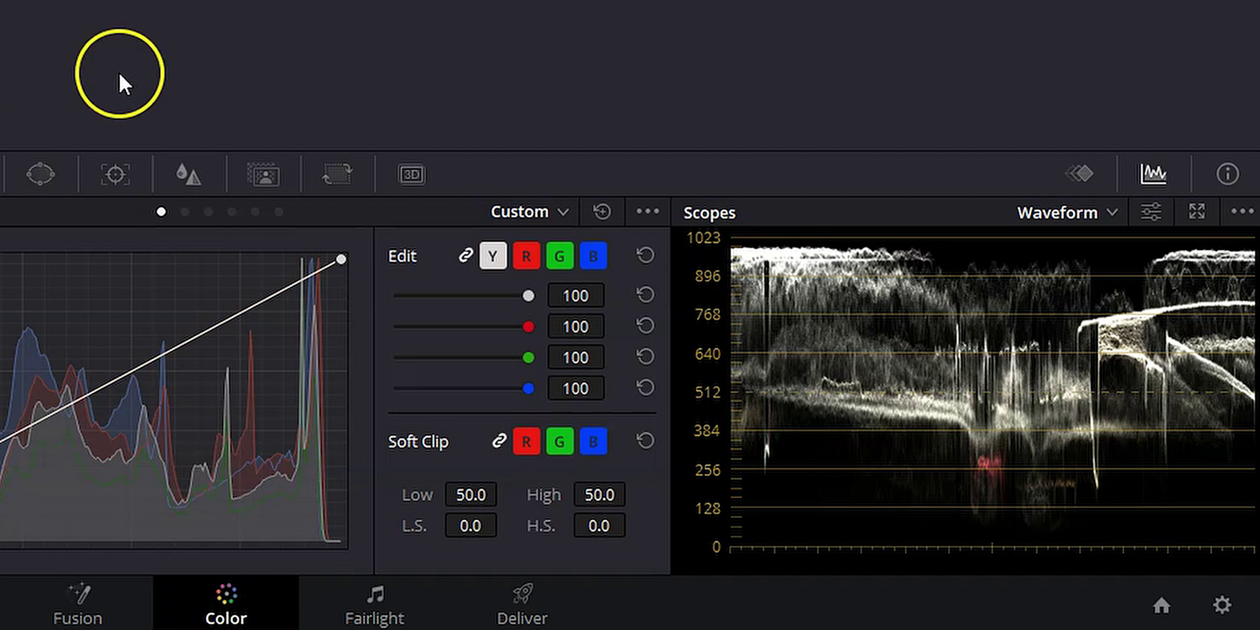
- Add a serial node after the Luminance node and label it "Saturation"
{"action": "key", "text": "alt+s"}
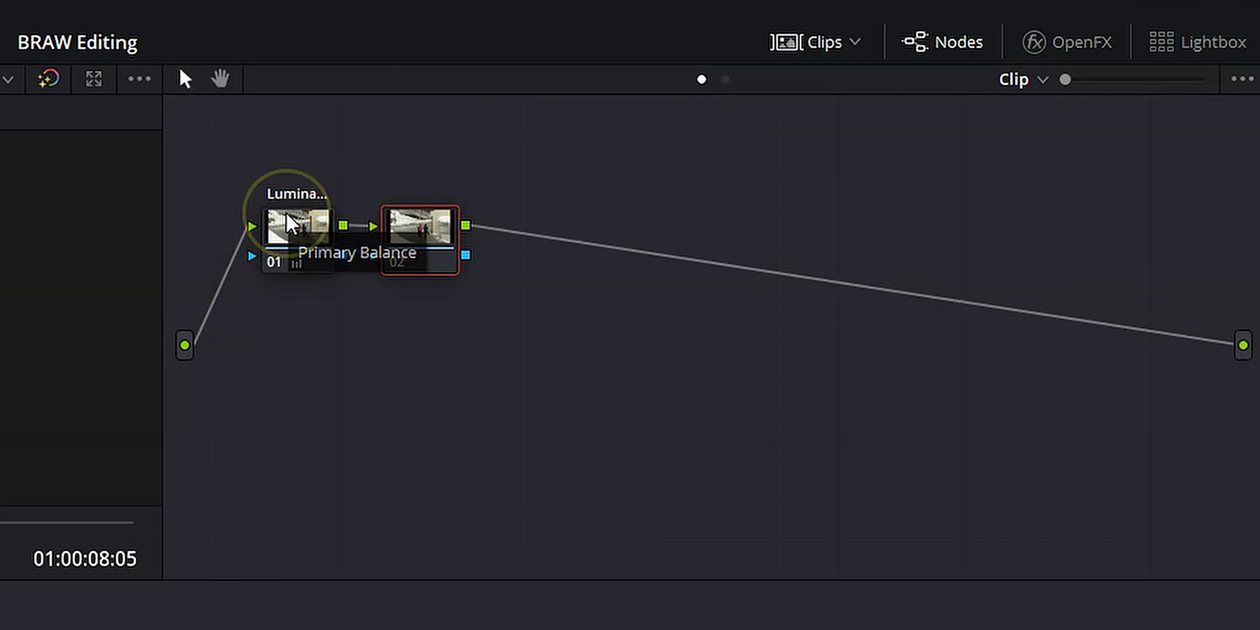
{"action": "right_click", "coordinate": [415, 234]}
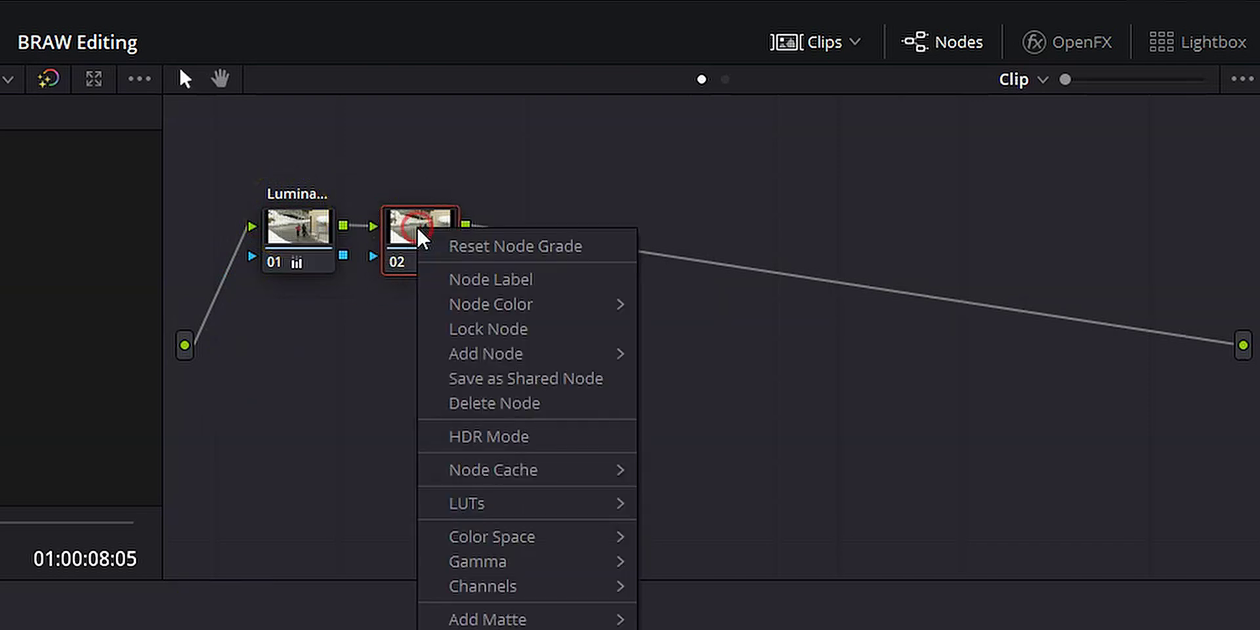
{"action": "left_click", "coordinate": [485, 272]}
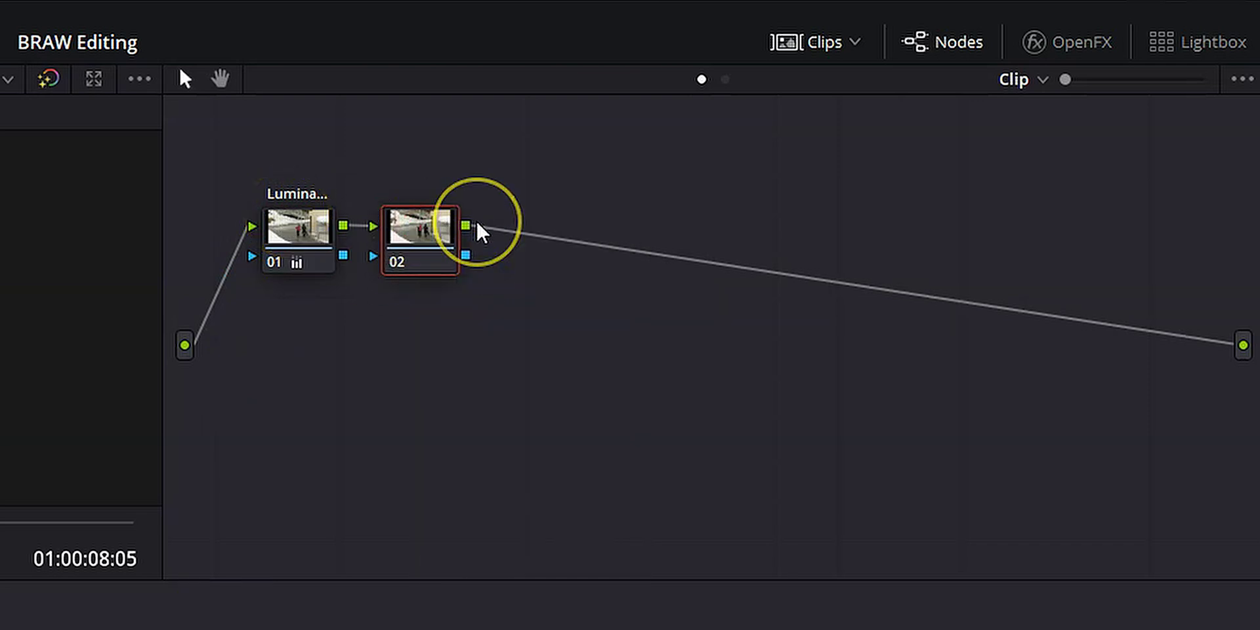
{"action": "type", "text": "Saturation"}
{"action": "key", "text": "Return"}
- Switch the scope display to Vectorscope, and set the Saturation node's saturation value to 75
{"action": "left_click", "coordinate": [1109, 512]}
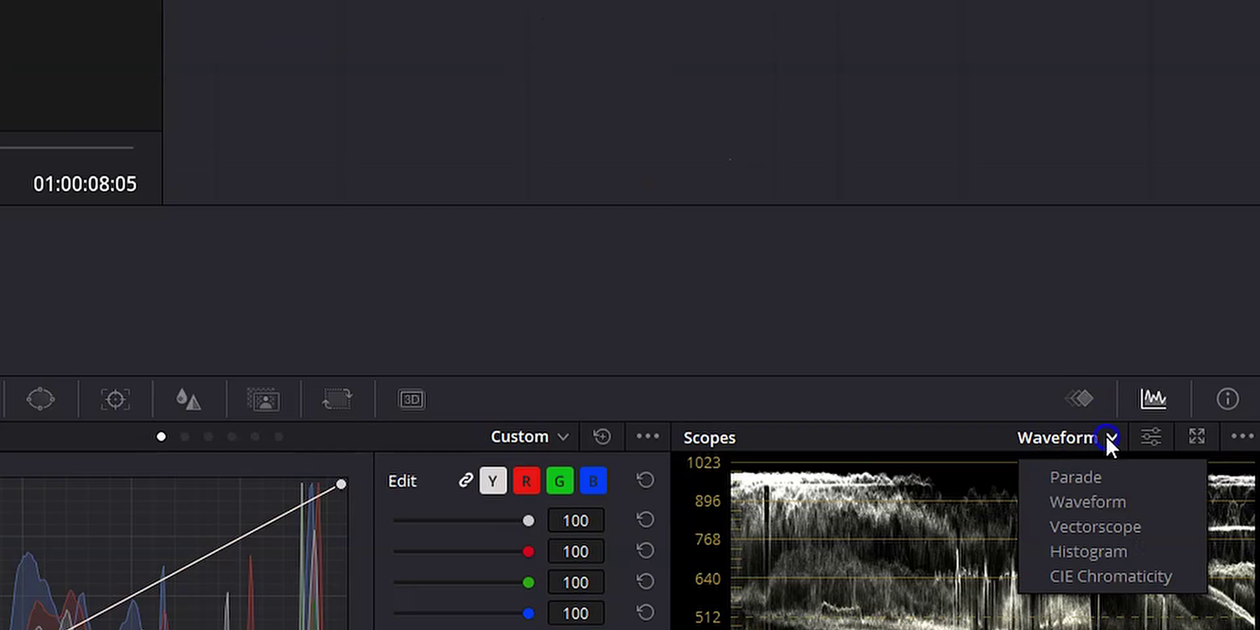
{"action": "left_click", "coordinate": [1061, 292]}
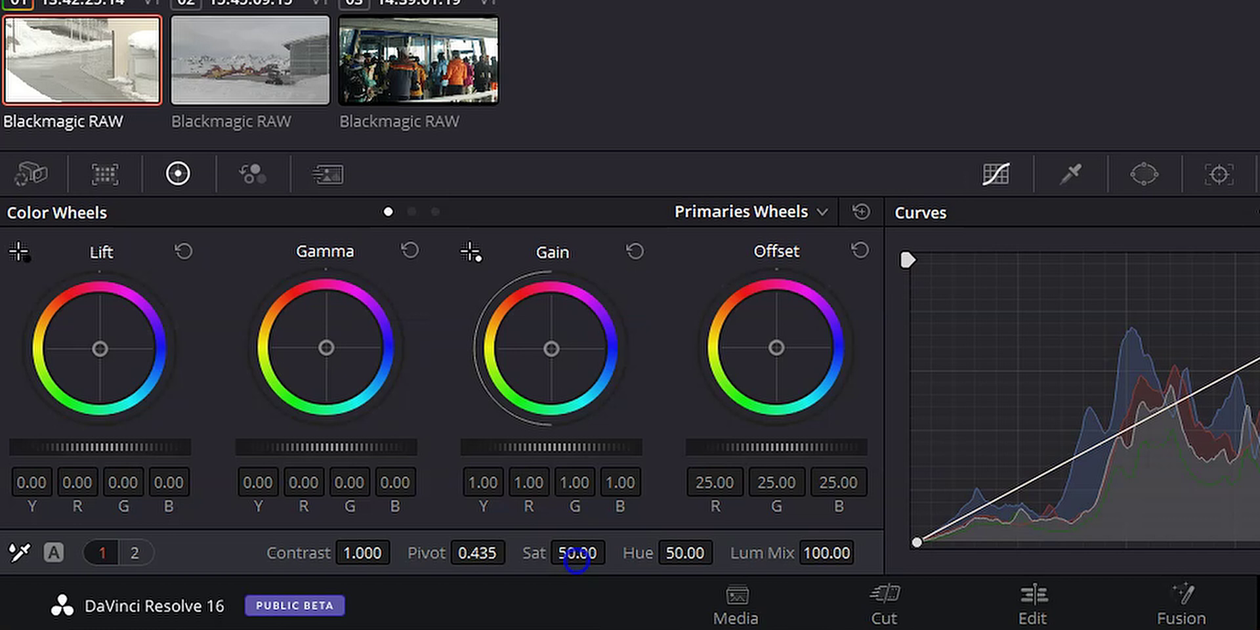
{"action": "left_click_drag", "start_coordinate": [584, 556], "coordinate": [560, 565]}
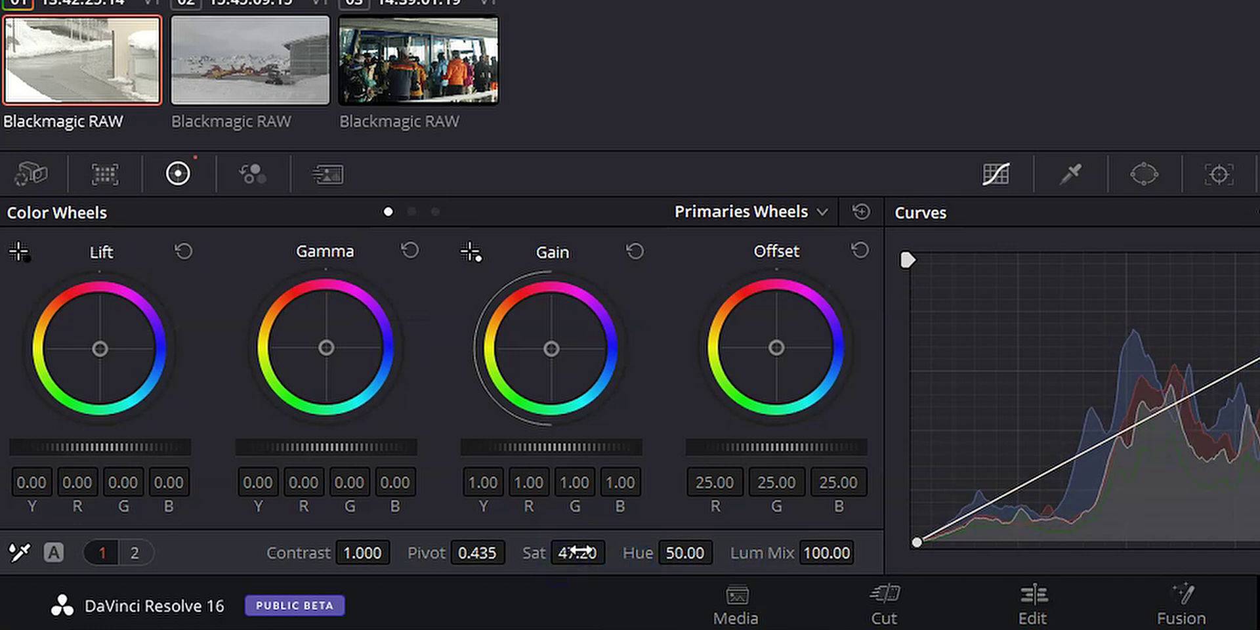
{"action": "left_click", "coordinate": [580, 552]}
{"action": "left_click", "coordinate": [1097, 503]}
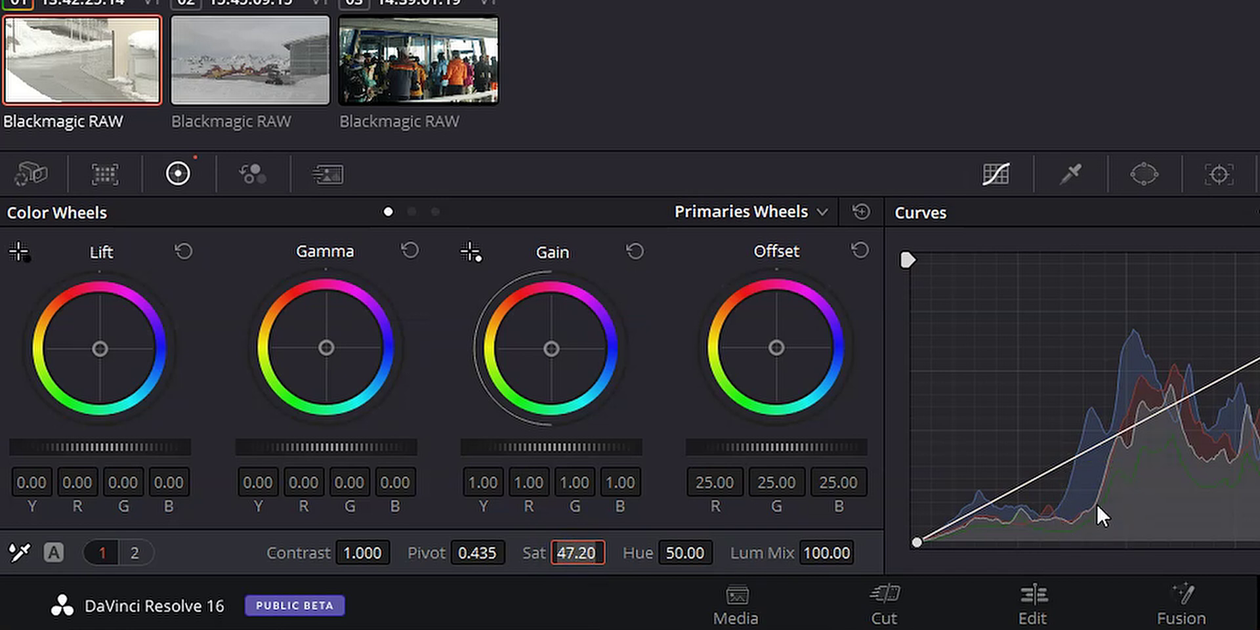
{"action": "key", "text": "BackSpace"}
{"action": "key", "text": "BackSpace"}
{"action": "key", "text": "BackSpace"}
{"action": "key", "text": "BackSpace"}
{"action": "key", "text": "BackSpace"}
{"action": "type", "text": "7"}
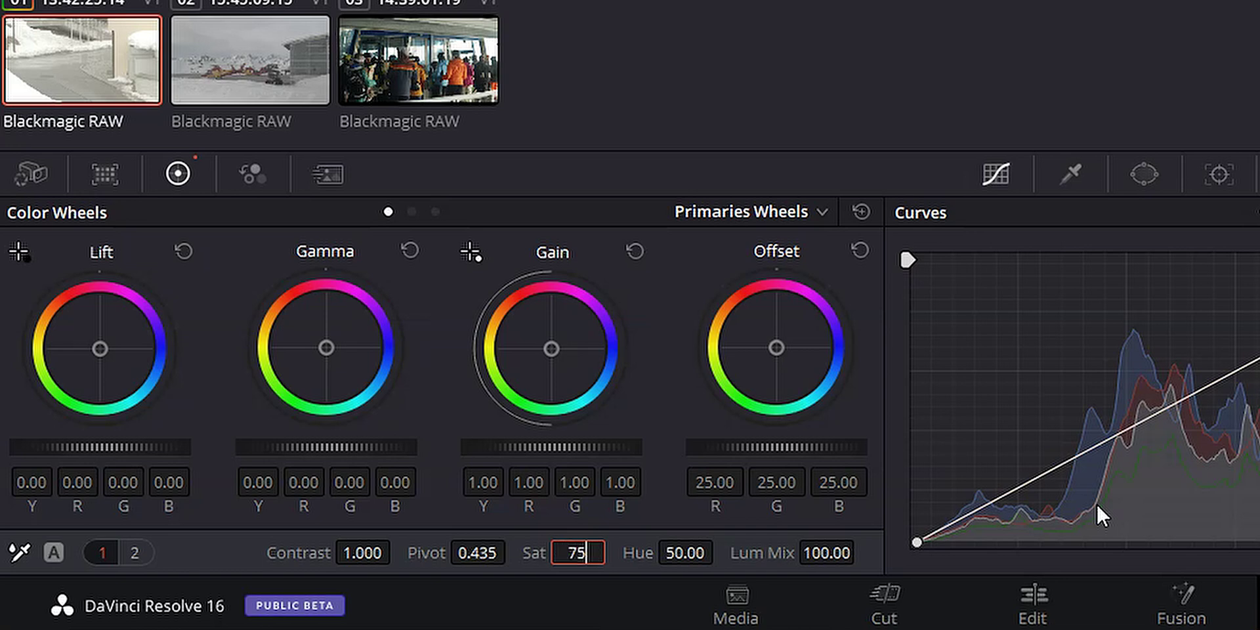
{"action": "type", "text": "5"}
{"action": "key", "text": "Return"}
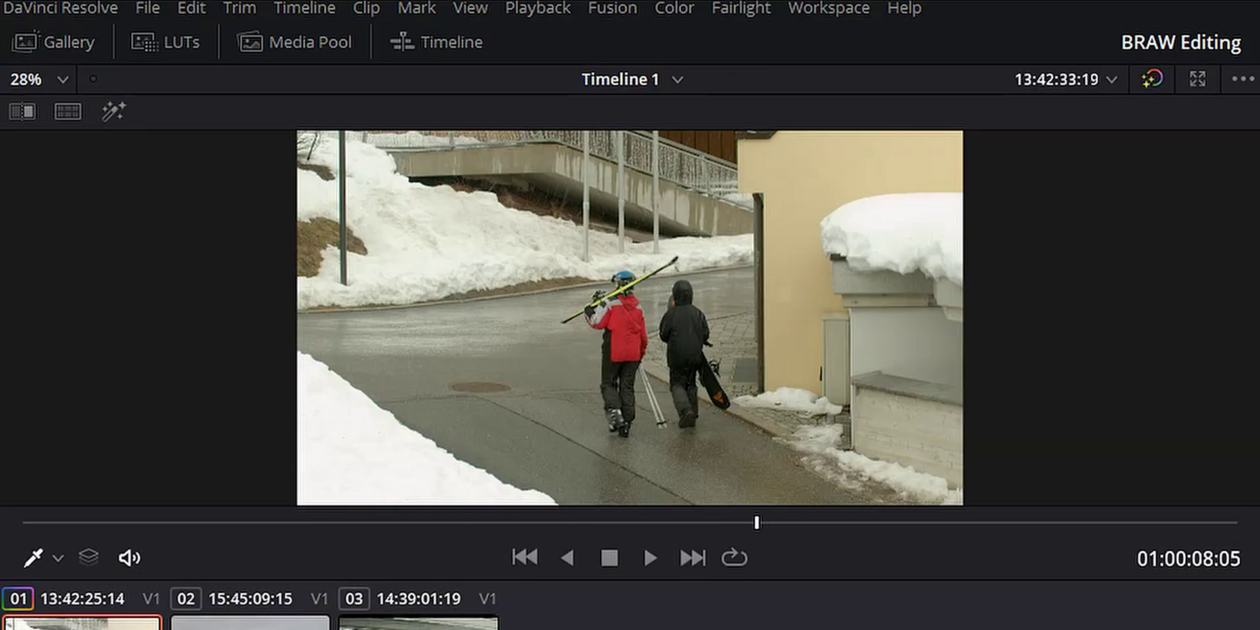
{"action": "mouse_move", "coordinate": [663, 289]}
{"action": "left_mouse_down"}
{"action": "mouse_move", "coordinate": [574, 388]}
{"action": "mouse_move", "coordinate": [719, 315]}
{"action": "mouse_move", "coordinate": [668, 355]}
{"action": "mouse_move", "coordinate": [865, 496]}
{"action": "left_mouse_up"}
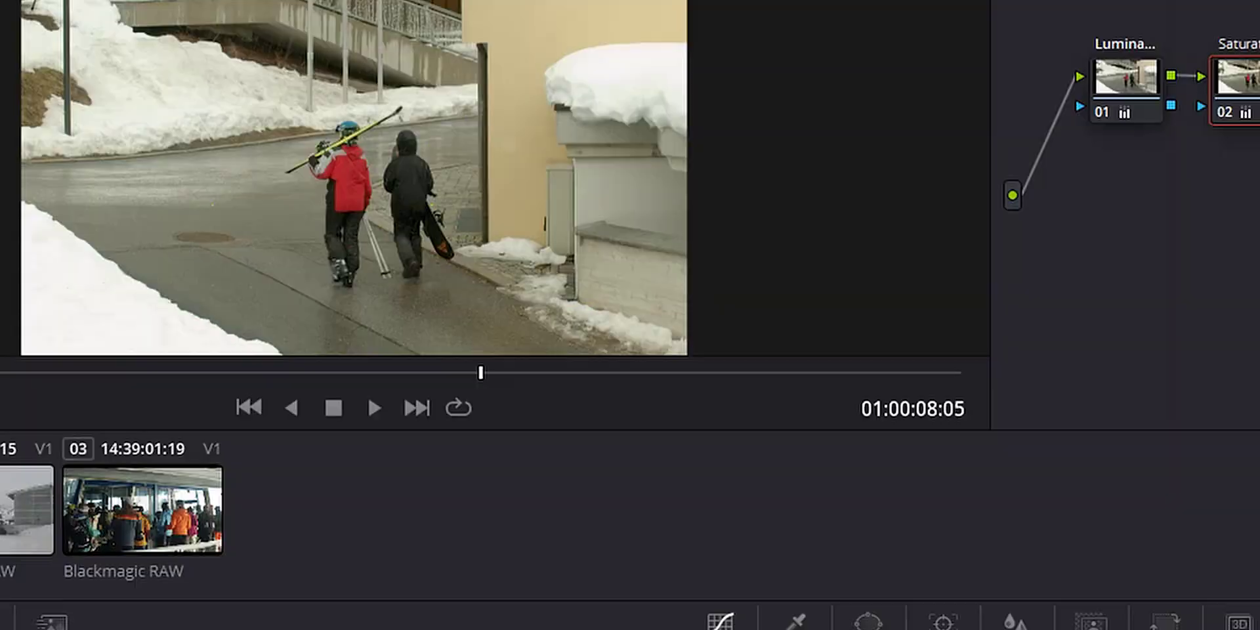
{"action": "mouse_move", "coordinate": [869, 368]}
{"action": "left_mouse_down"}
{"action": "mouse_move", "coordinate": [883, 326]}
{"action": "mouse_move", "coordinate": [941, 256]}
{"action": "mouse_move", "coordinate": [947, 346]}
{"action": "mouse_move", "coordinate": [931, 260]}
{"action": "mouse_move", "coordinate": [974, 208]}
{"action": "mouse_move", "coordinate": [968, 171]}
{"action": "left_mouse_up"}
{"action": "left_click", "coordinate": [968, 175]}
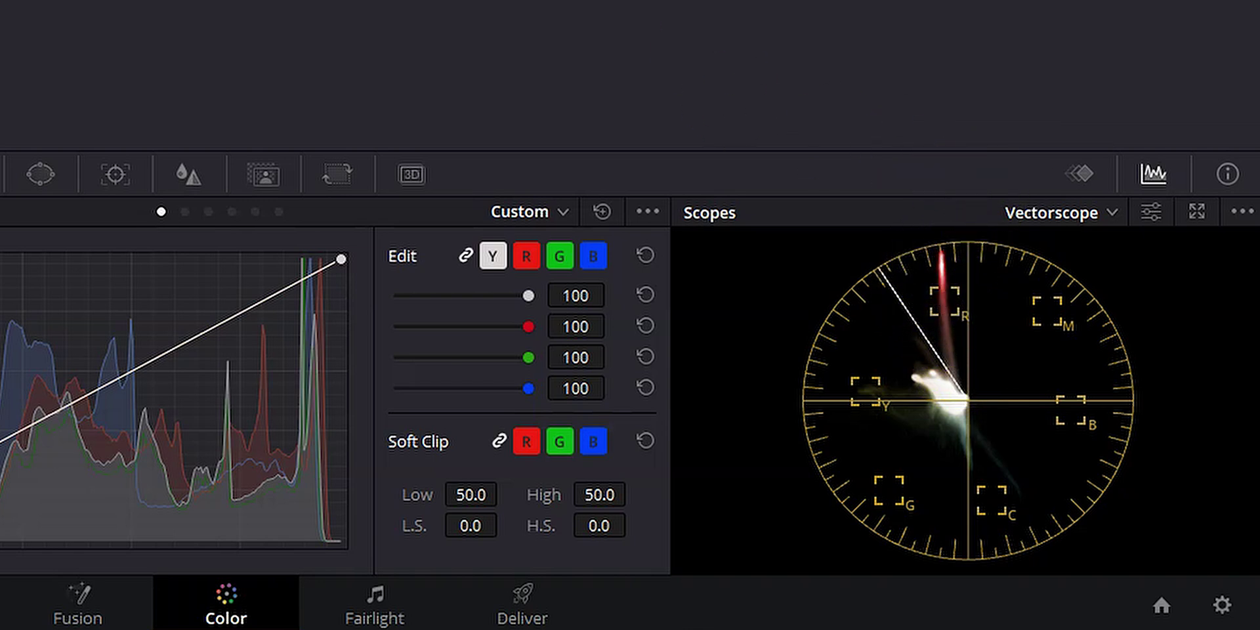
- Add a serial node after the Saturation node and label it "Color Balance"
{"action": "left_click", "coordinate": [673, 309]}
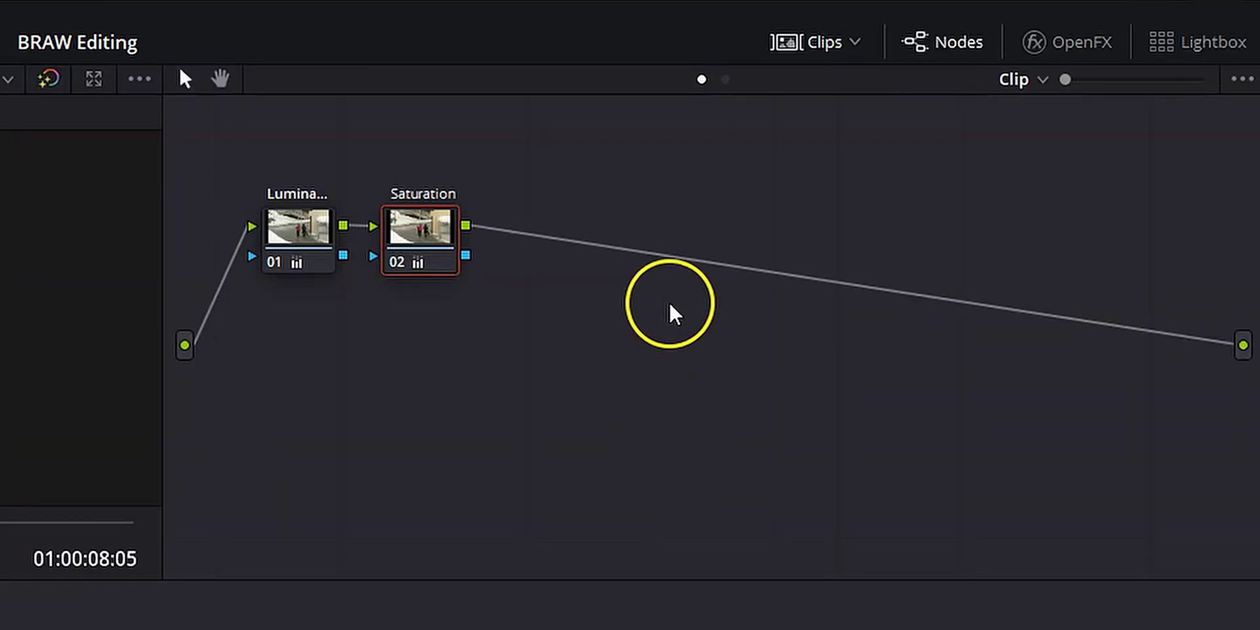
{"action": "key", "text": "alt+s"}
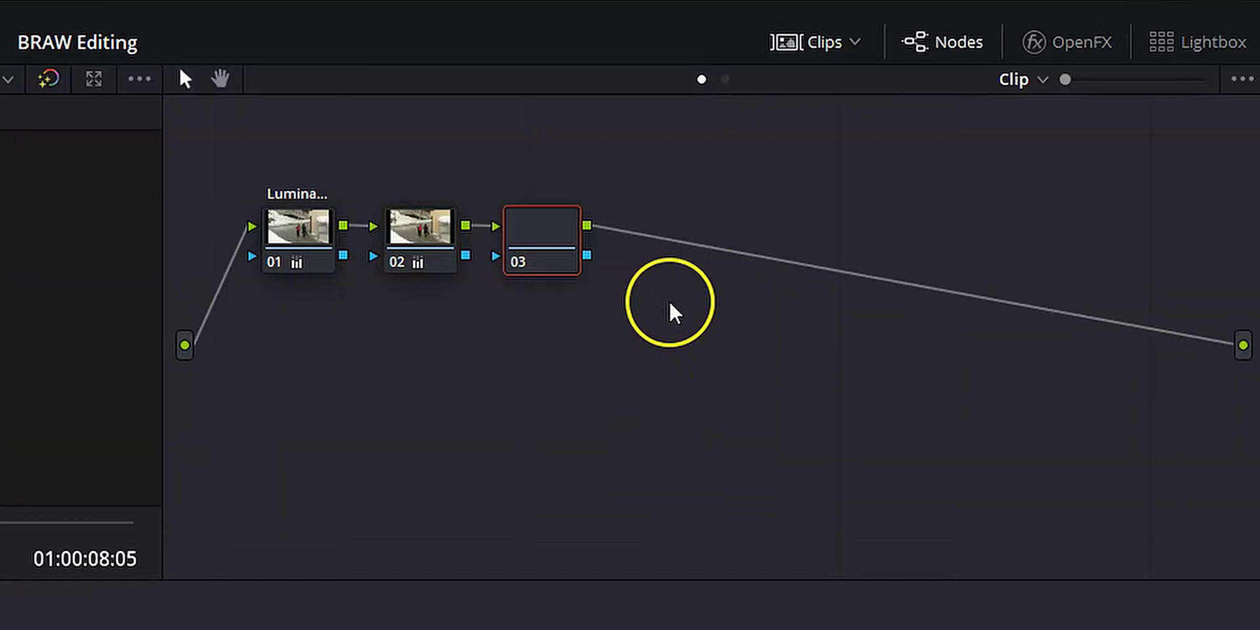
{"action": "right_click", "coordinate": [550, 231]}
{"action": "left_click", "coordinate": [634, 282]}
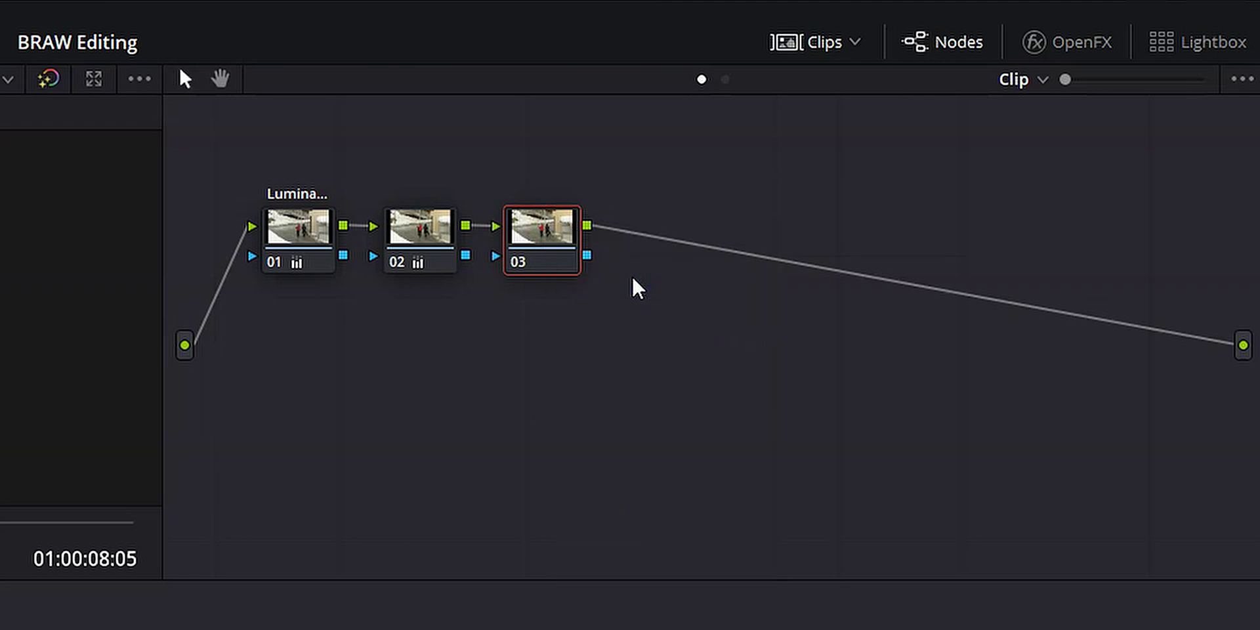
{"action": "type", "text": "Color Balance"}
{"action": "key", "text": "Return"}
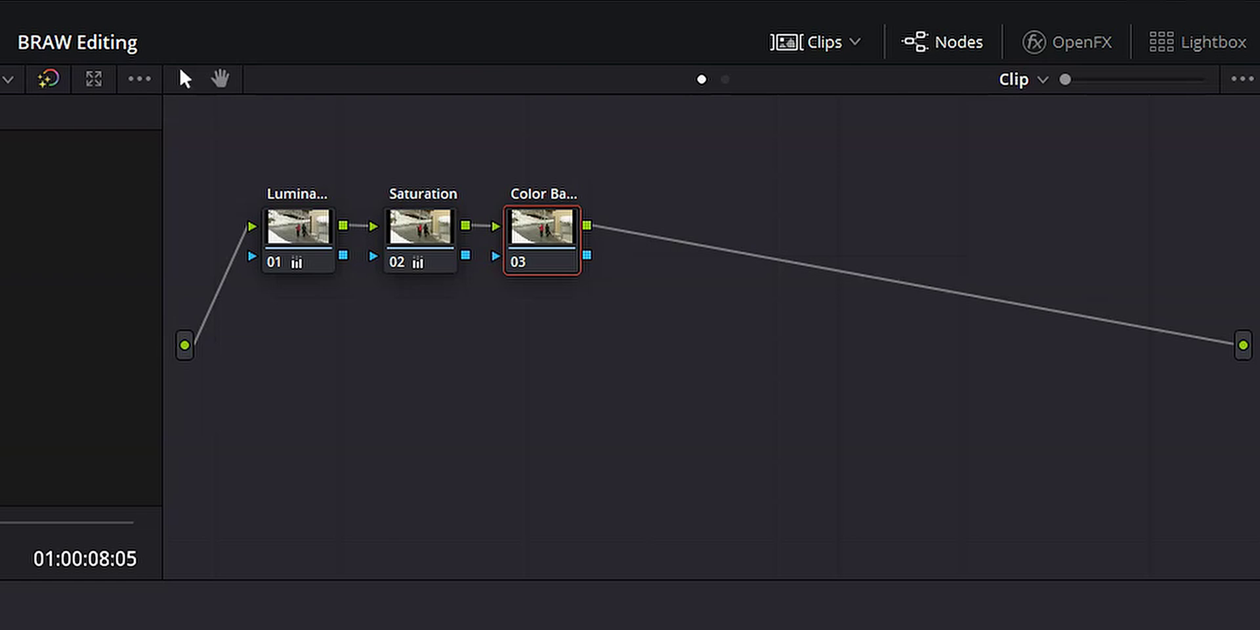
- Switch the scope display to Parade, and turn on the picker RGB value readout in the viewer
{"action": "left_click", "coordinate": [1084, 518]}
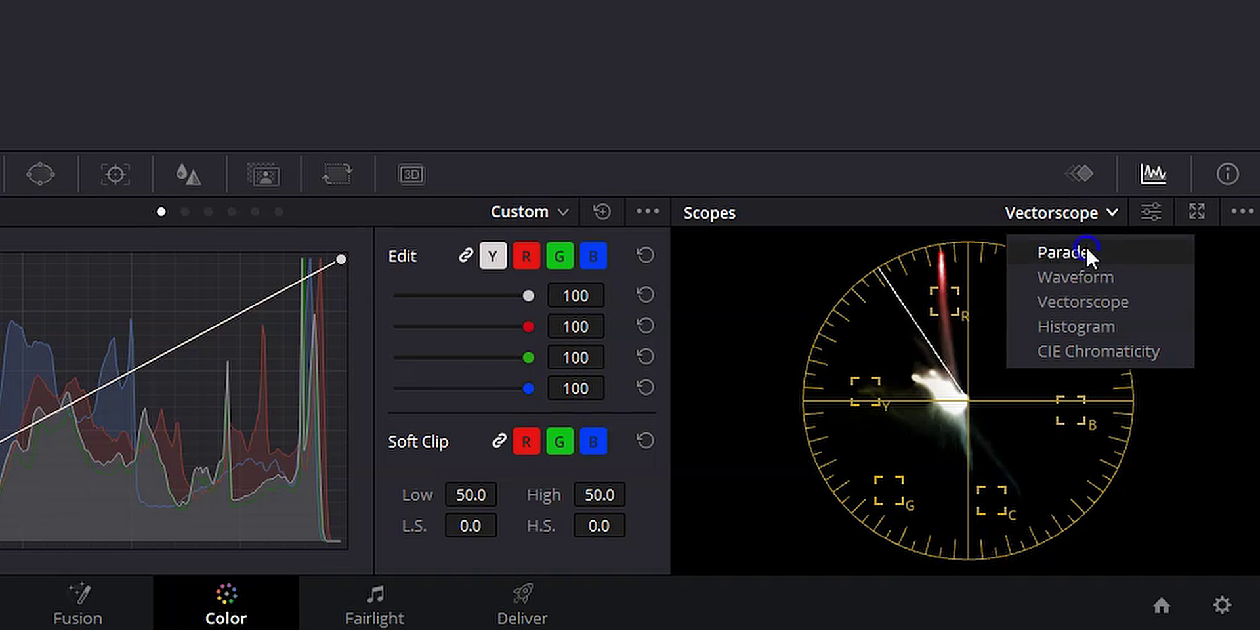
{"action": "left_click", "coordinate": [1086, 248]}
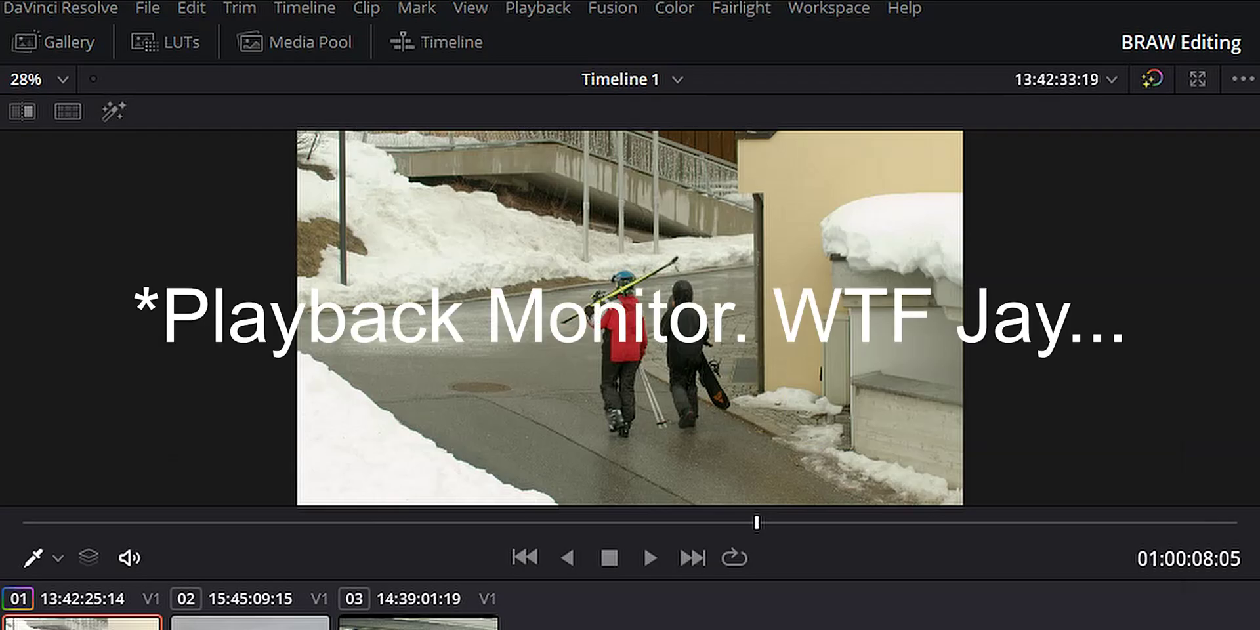
{"action": "right_click", "coordinate": [826, 465]}
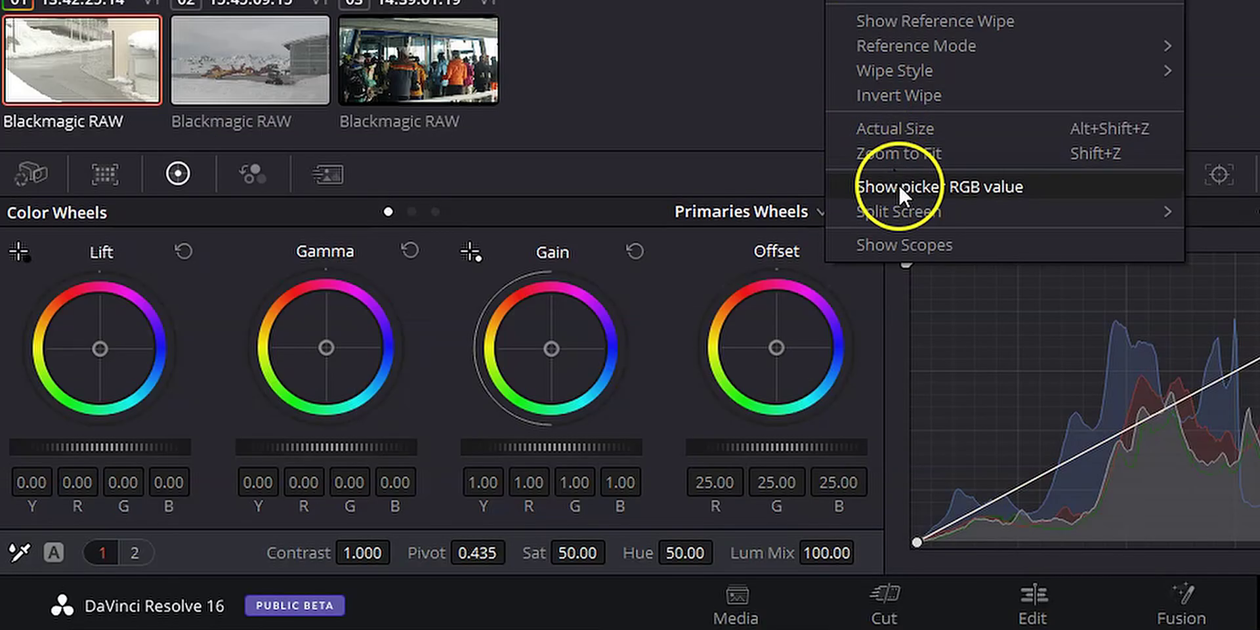
{"action": "left_click", "coordinate": [899, 184]}
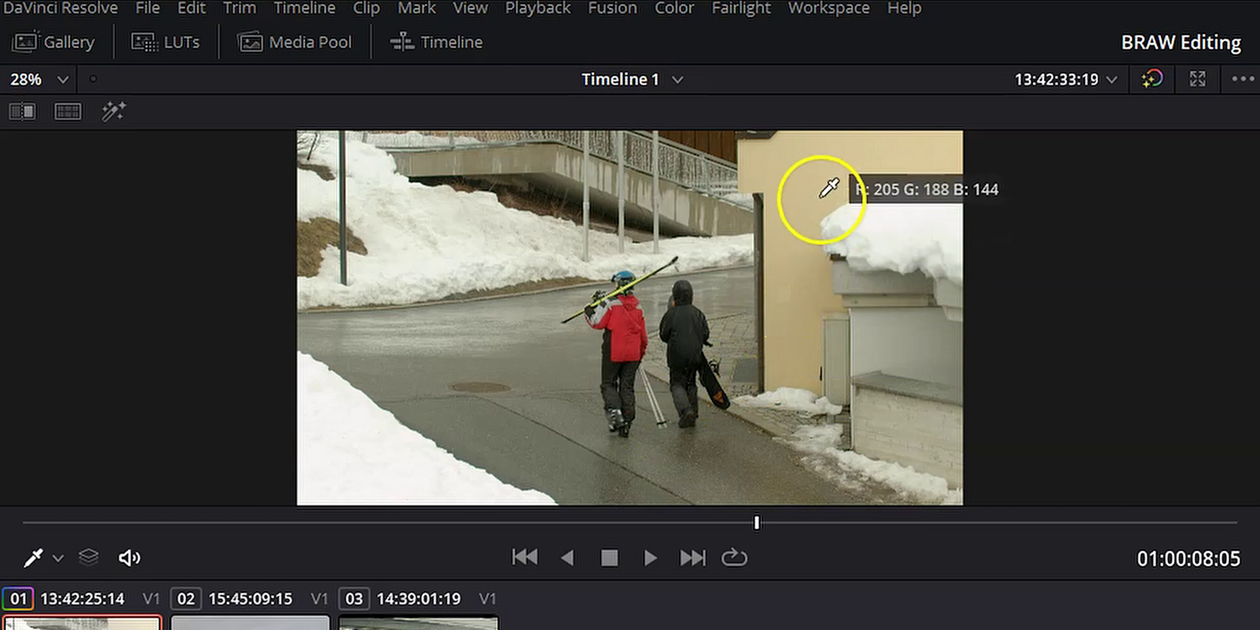
- Sample RGB values in the viewer across the dark shadows, the snow on the roof and the black-clothed skier
{"action": "left_click_drag", "start_coordinate": [629, 246], "coordinate": [614, 216]}
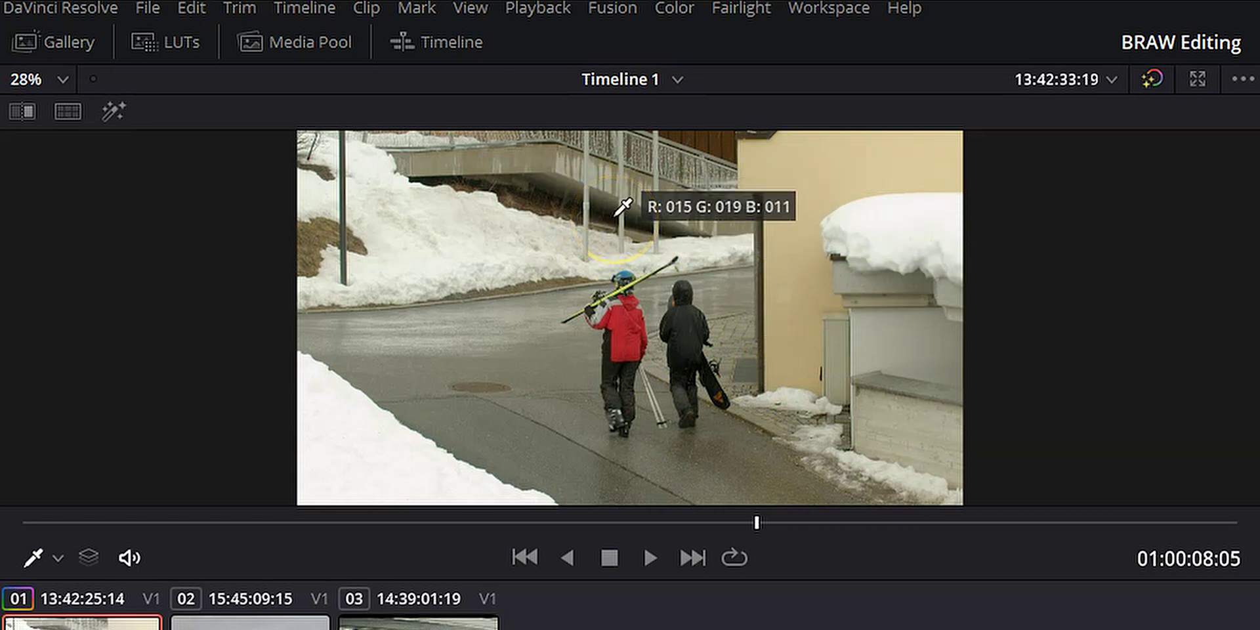
{"action": "mouse_move", "coordinate": [617, 214]}
{"action": "left_mouse_down"}
{"action": "mouse_move", "coordinate": [597, 203]}
{"action": "mouse_move", "coordinate": [689, 246]}
{"action": "mouse_move", "coordinate": [894, 206]}
{"action": "left_mouse_up"}
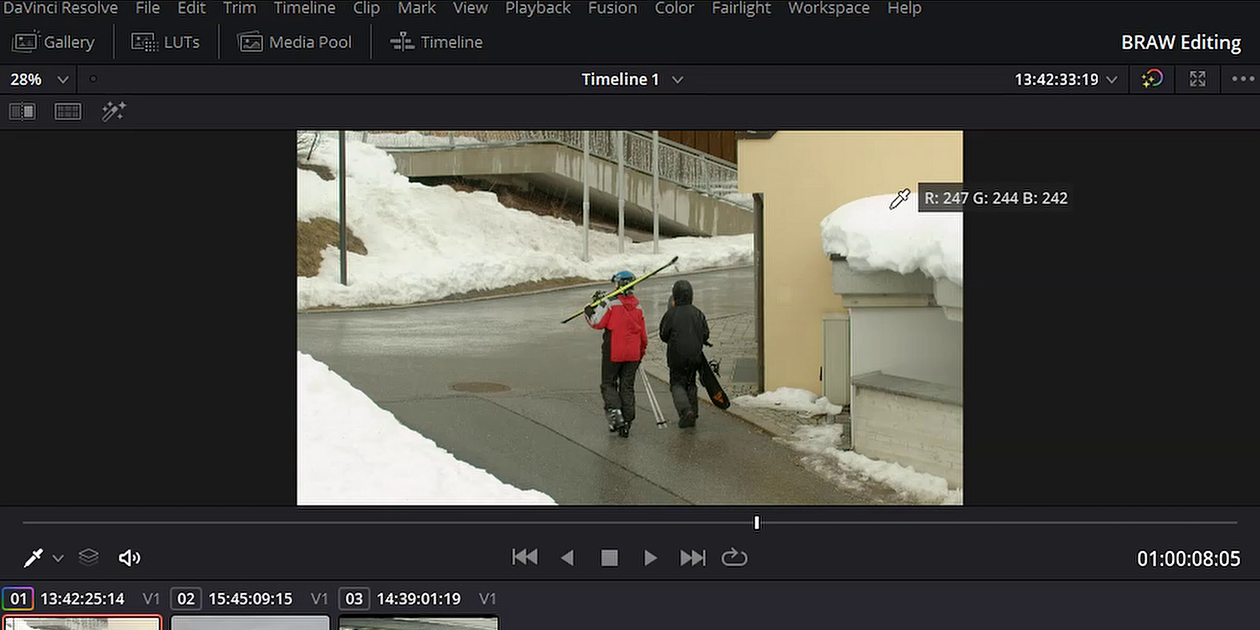
{"action": "mouse_move", "coordinate": [846, 207]}
{"action": "left_mouse_down"}
{"action": "mouse_move", "coordinate": [624, 217]}
{"action": "mouse_move", "coordinate": [669, 305]}
{"action": "mouse_move", "coordinate": [717, 289]}
{"action": "mouse_move", "coordinate": [690, 364]}
{"action": "left_mouse_up"}
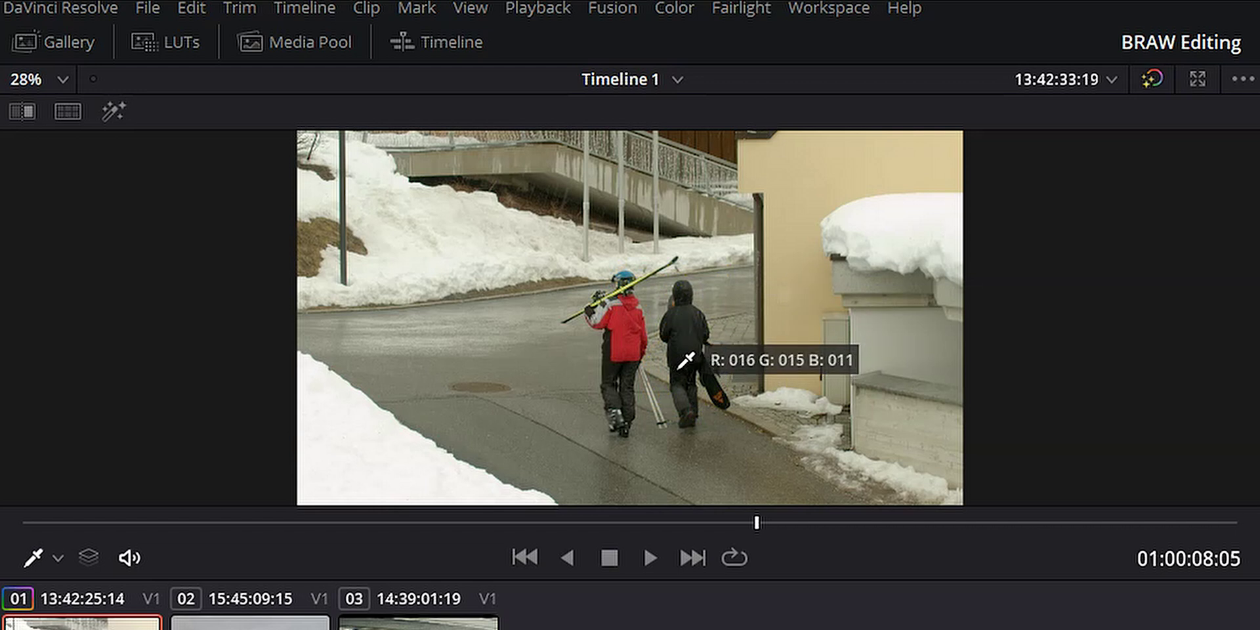
{"action": "mouse_move", "coordinate": [686, 361]}
{"action": "left_mouse_down"}
{"action": "mouse_move", "coordinate": [593, 205]}
{"action": "mouse_move", "coordinate": [540, 188]}
{"action": "left_mouse_up"}
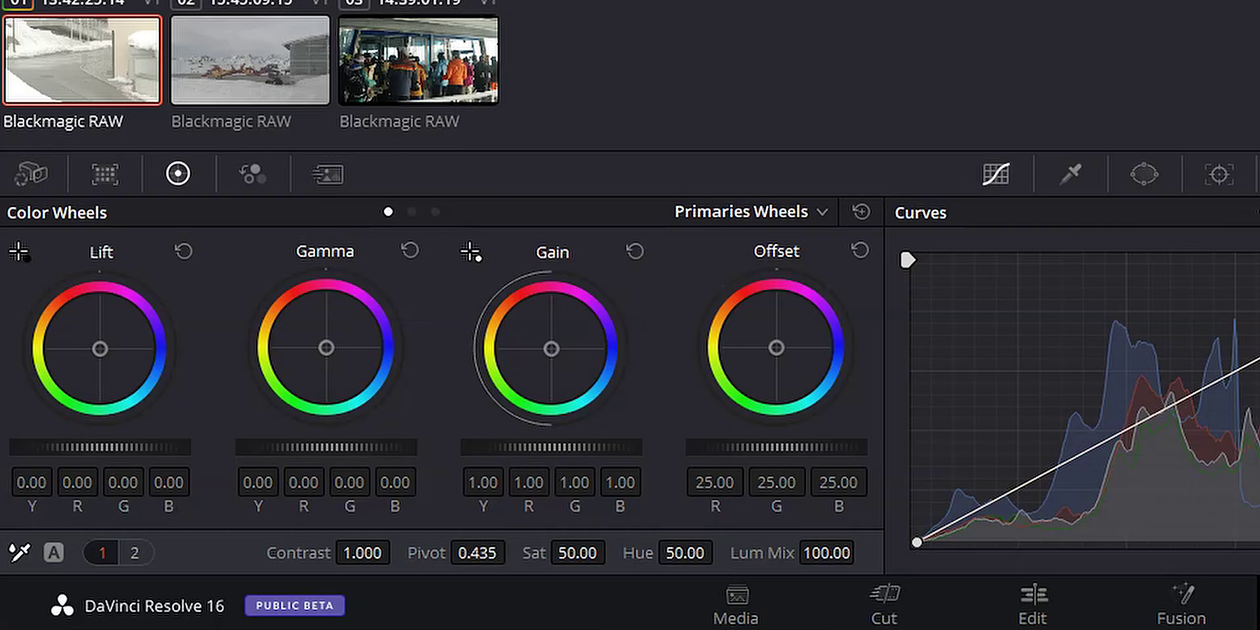
- Switch the color wheels to Primaries Bars, and fine-tune the blue Lift on the Color Balance node
{"action": "left_click", "coordinate": [773, 210]}
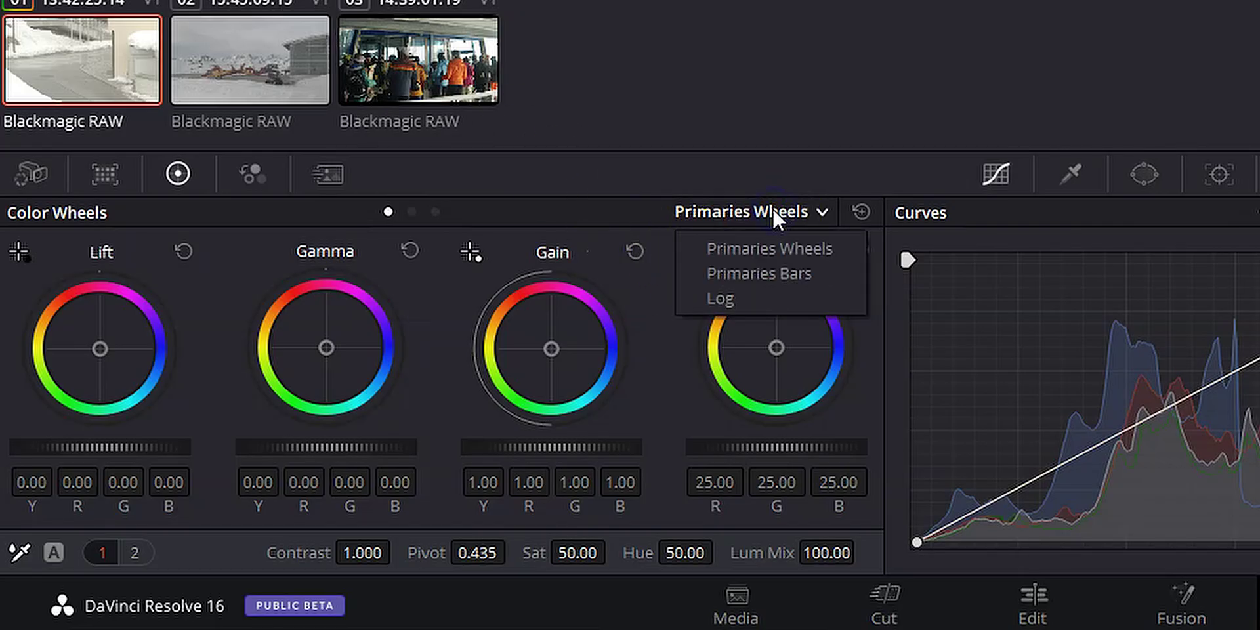
{"action": "left_click", "coordinate": [744, 274]}
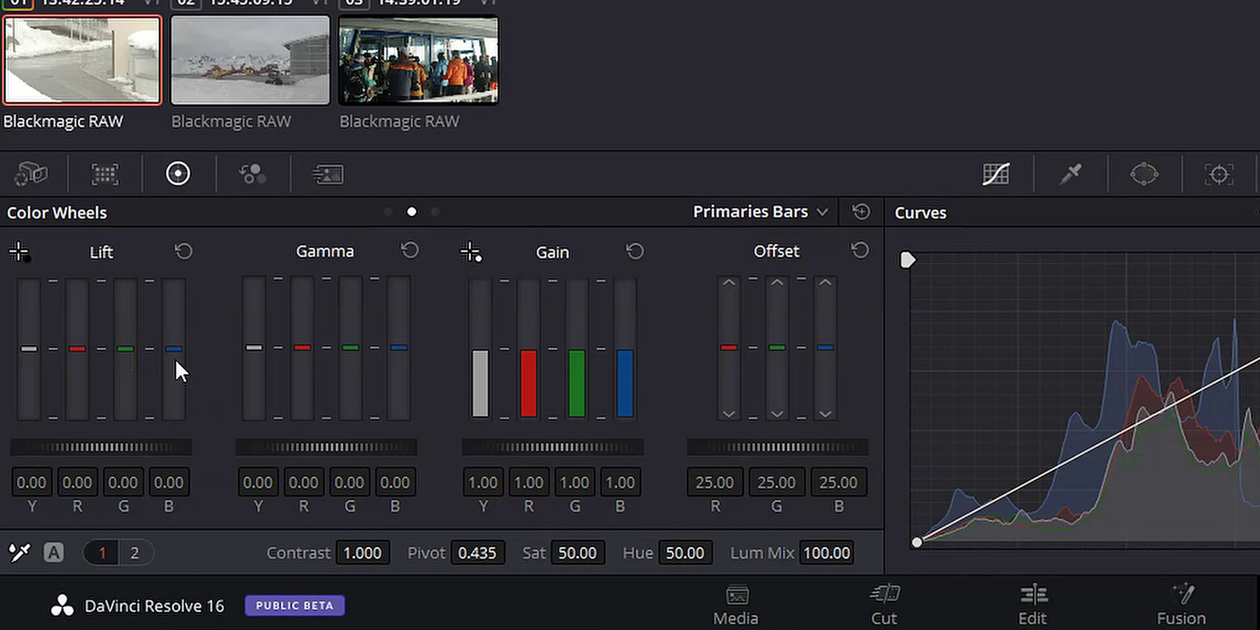
{"action": "left_click_drag", "start_coordinate": [175, 359], "coordinate": [175, 357]}
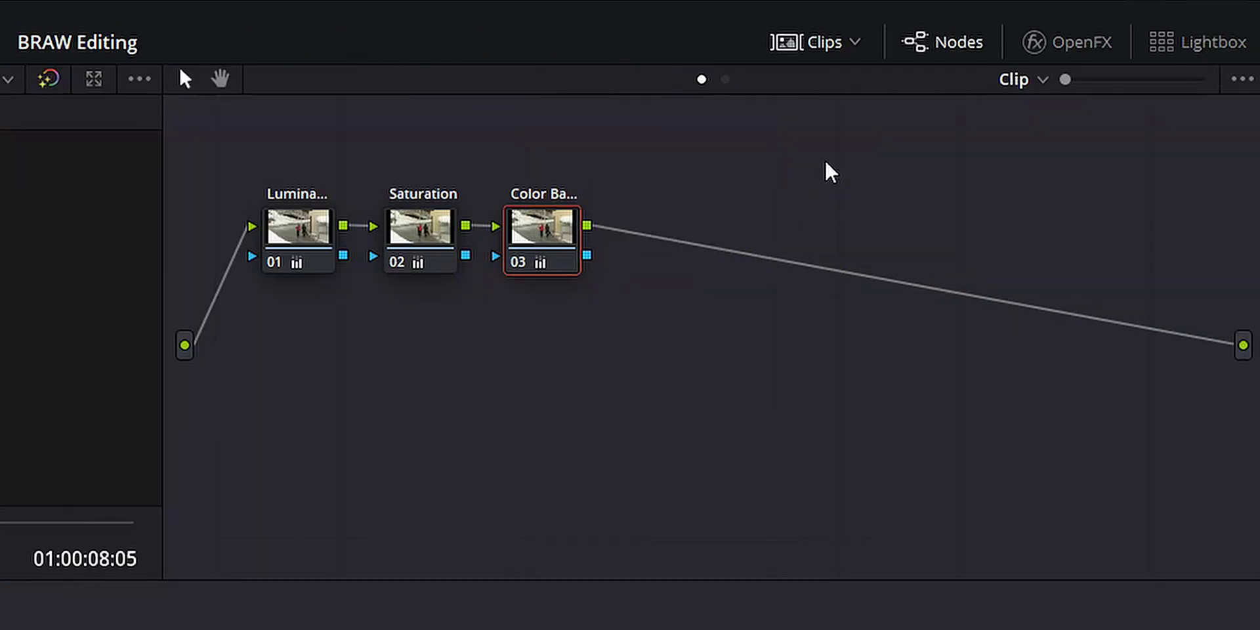
- Add a serial node after the Color Balance node and label it "Look"
{"action": "key", "text": "alt+s"}
{"action": "left_click", "coordinate": [676, 213]}
{"action": "right_click", "coordinate": [664, 244]}
{"action": "left_click", "coordinate": [712, 273]}
{"action": "type", "text": "Look"}
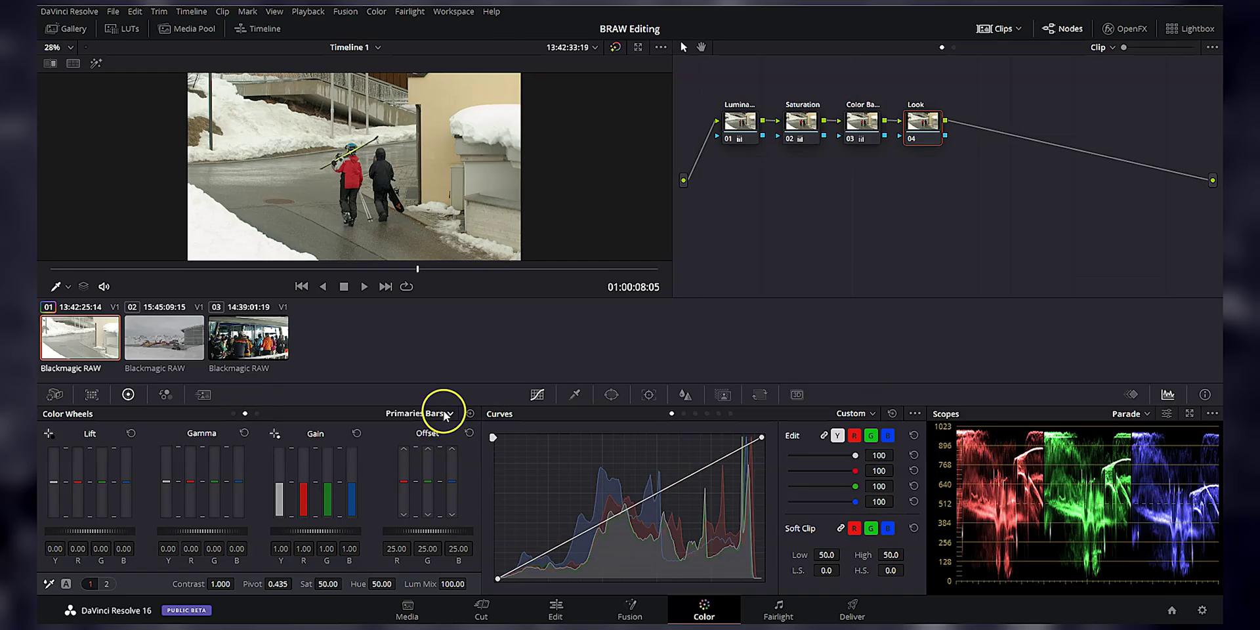
- Switch back to Primaries Wheels, and push the Look node's Gamma toward blue, to about R -0.07, G 0.01, B 0.09
{"action": "left_click", "coordinate": [442, 413]}
{"action": "left_click", "coordinate": [443, 433]}
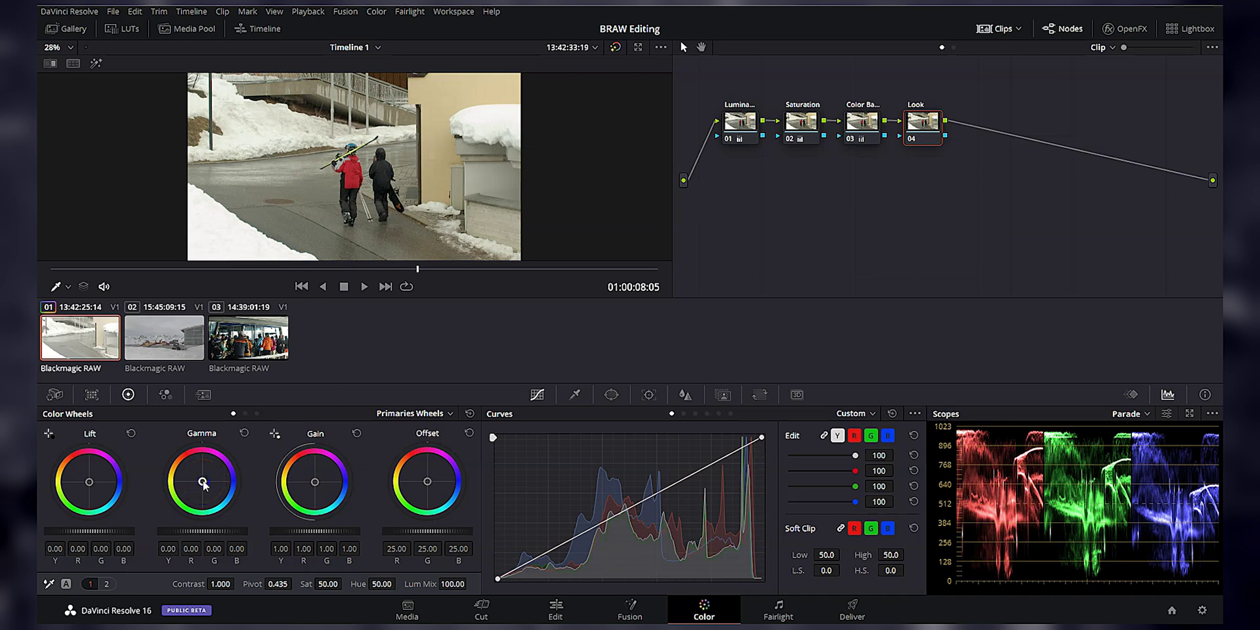
{"action": "left_click_drag", "start_coordinate": [204, 484], "coordinate": [286, 582]}
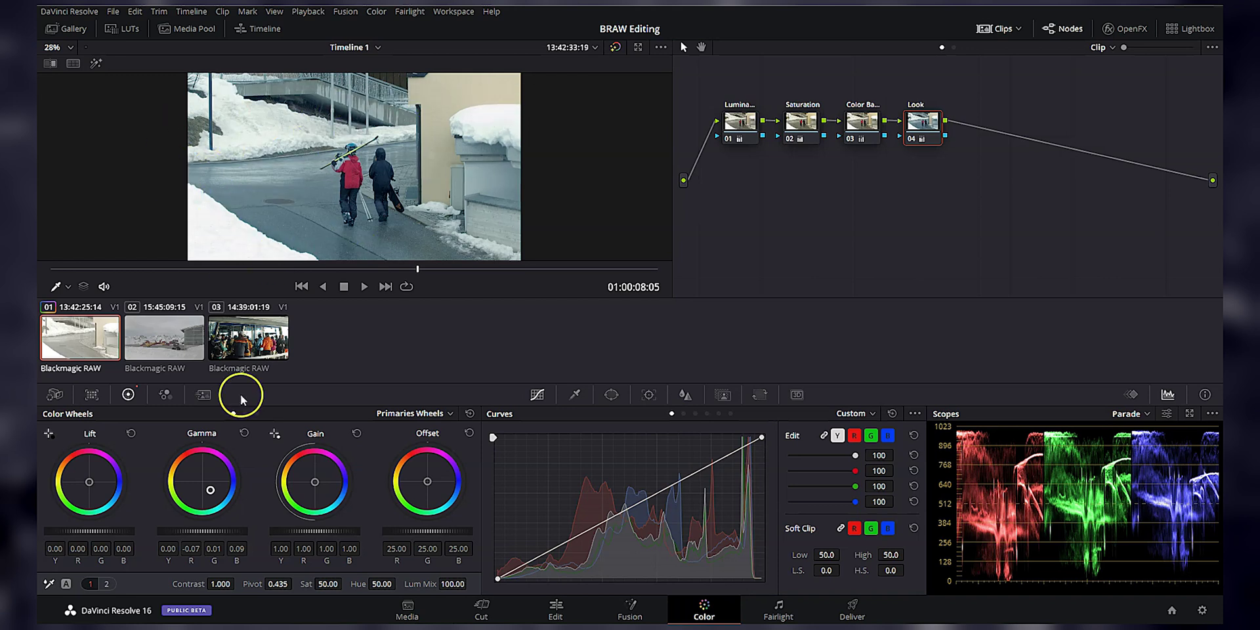
- Warm the Look node's Lift to about R 0.06, G -0.01, B -0.05 and its Gain to about R 1.11, G 0.98, B 0.90
{"action": "left_click_drag", "start_coordinate": [89, 486], "coordinate": [85, 479]}
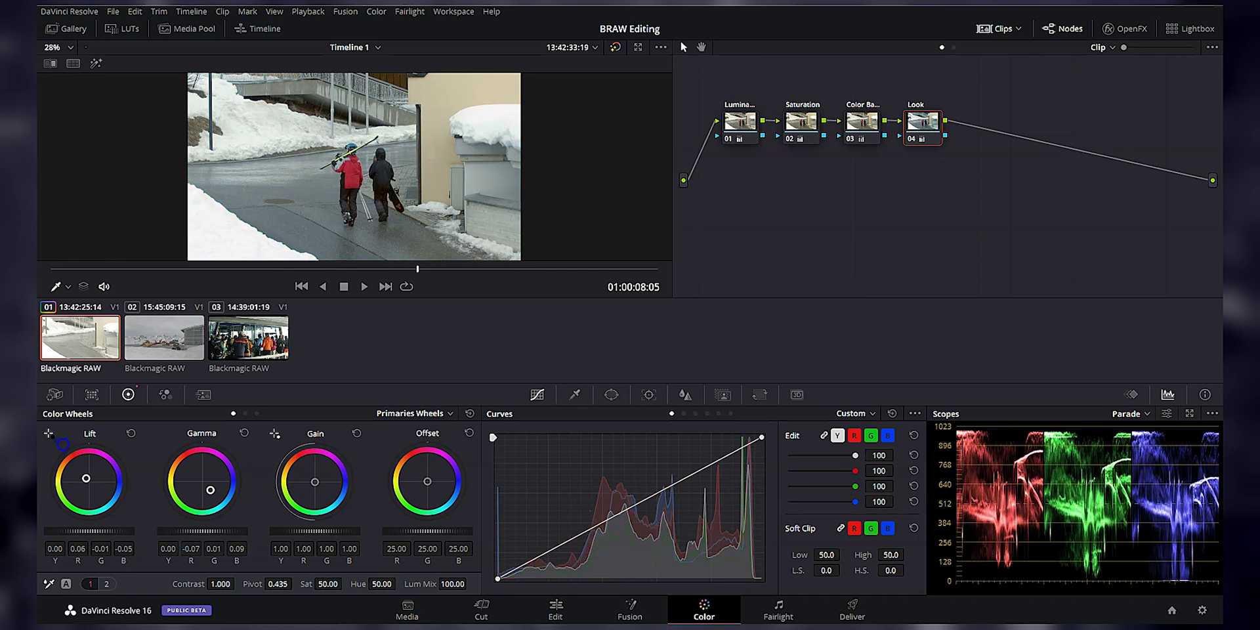
{"action": "left_click_drag", "start_coordinate": [315, 482], "coordinate": [310, 476]}
{"action": "mouse_move", "coordinate": [348, 128]}
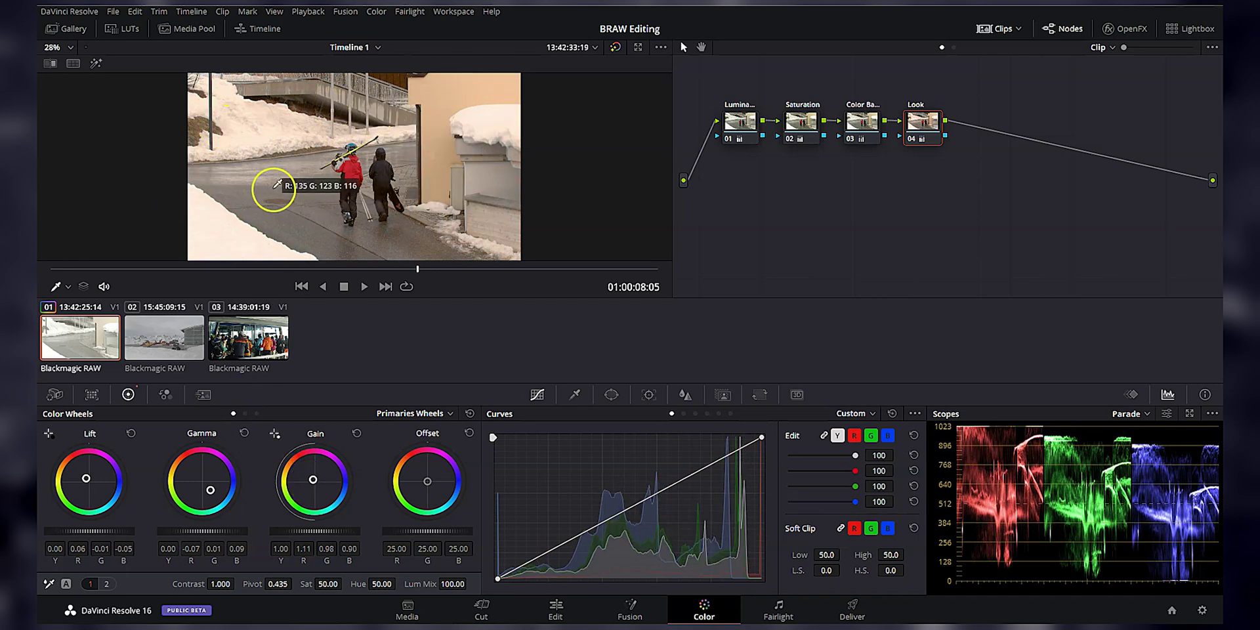
- Toggle the Look node off and on several times to compare the image with and without the look
{"action": "left_click", "coordinate": [924, 124]}
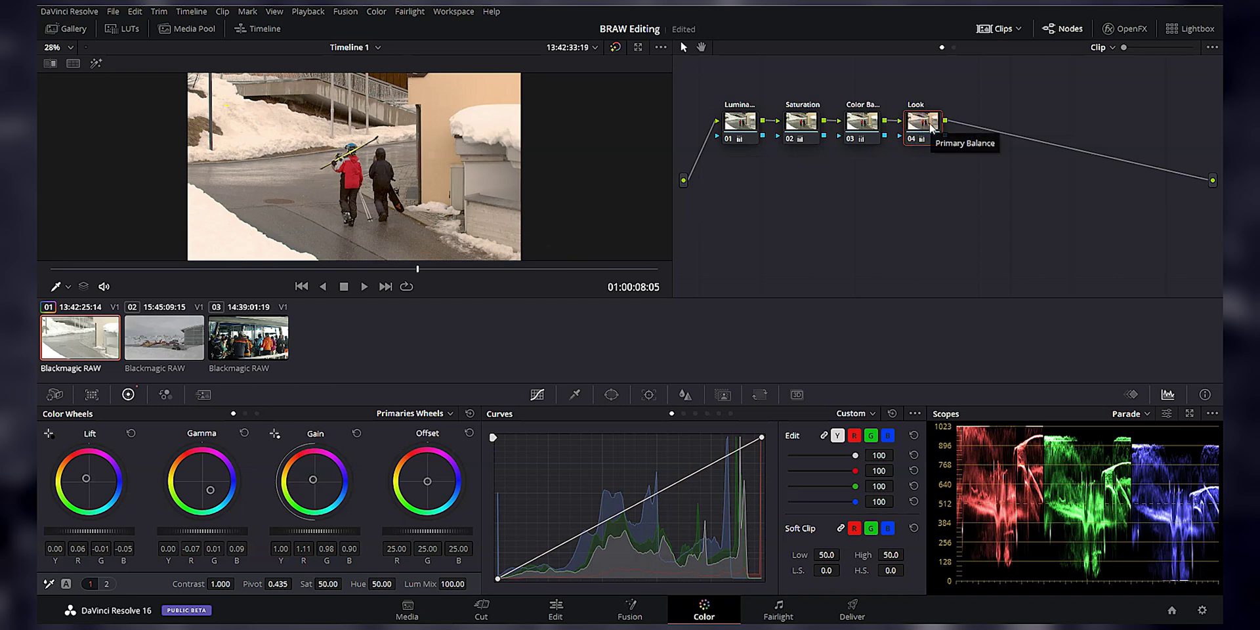
{"action": "left_click", "coordinate": [894, 127]}
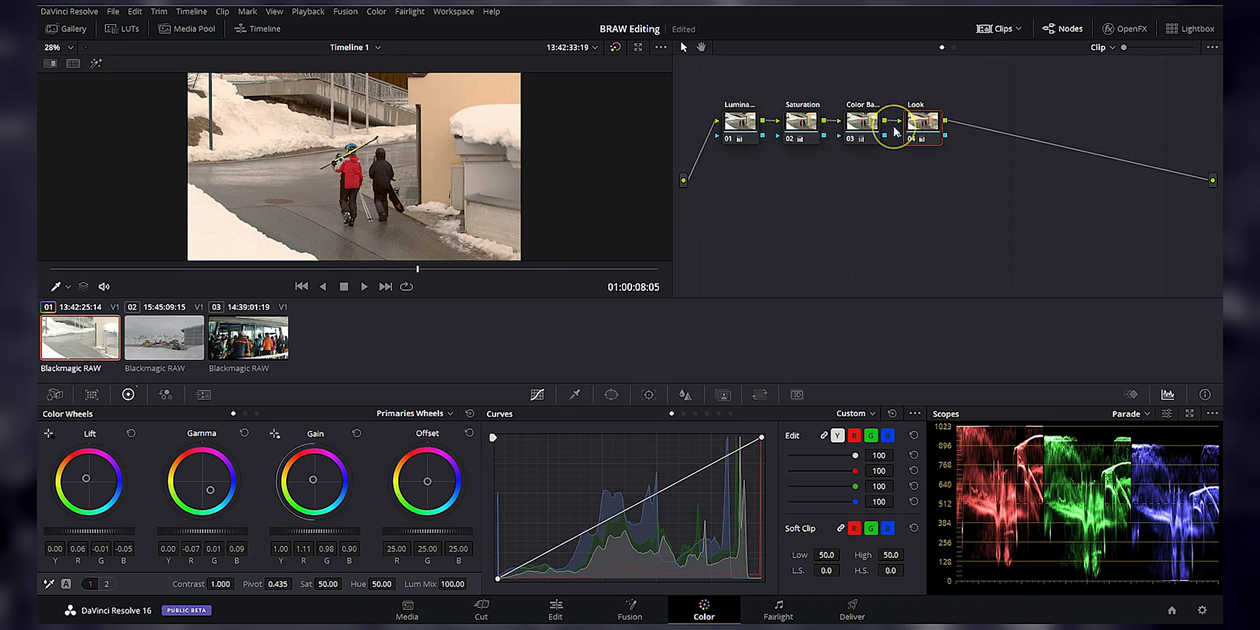
{"action": "key", "text": "ctrl+d"}
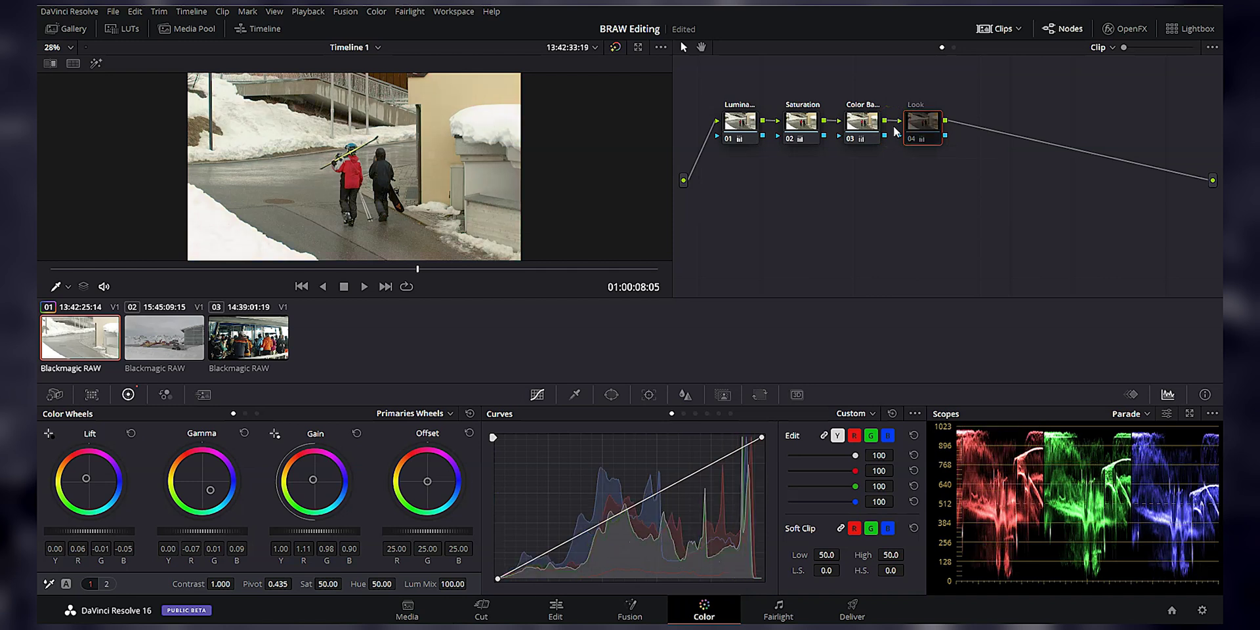
{"action": "key", "text": "ctrl+d"}
{"action": "key", "text": "ctrl+d"}
{"action": "key", "text": "ctrl+d"}
{"action": "key", "text": "ctrl+d"}
{"action": "key", "text": "ctrl+d"}
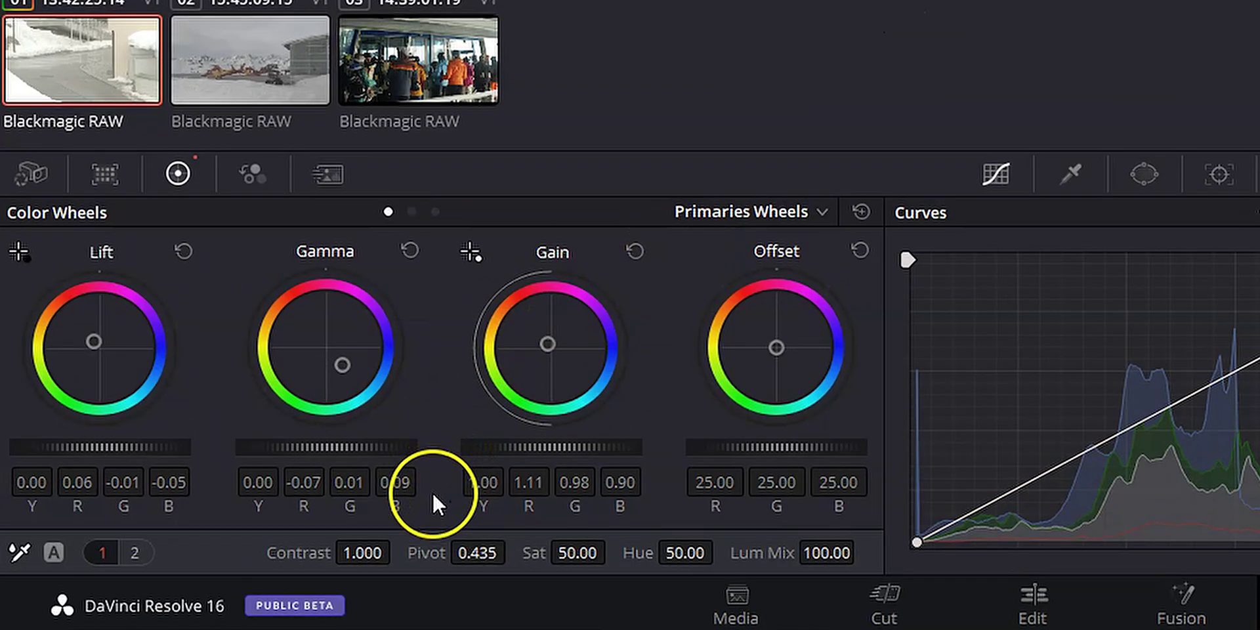
- Lower the Look node's color temperature to about -370
{"action": "left_click", "coordinate": [134, 553]}
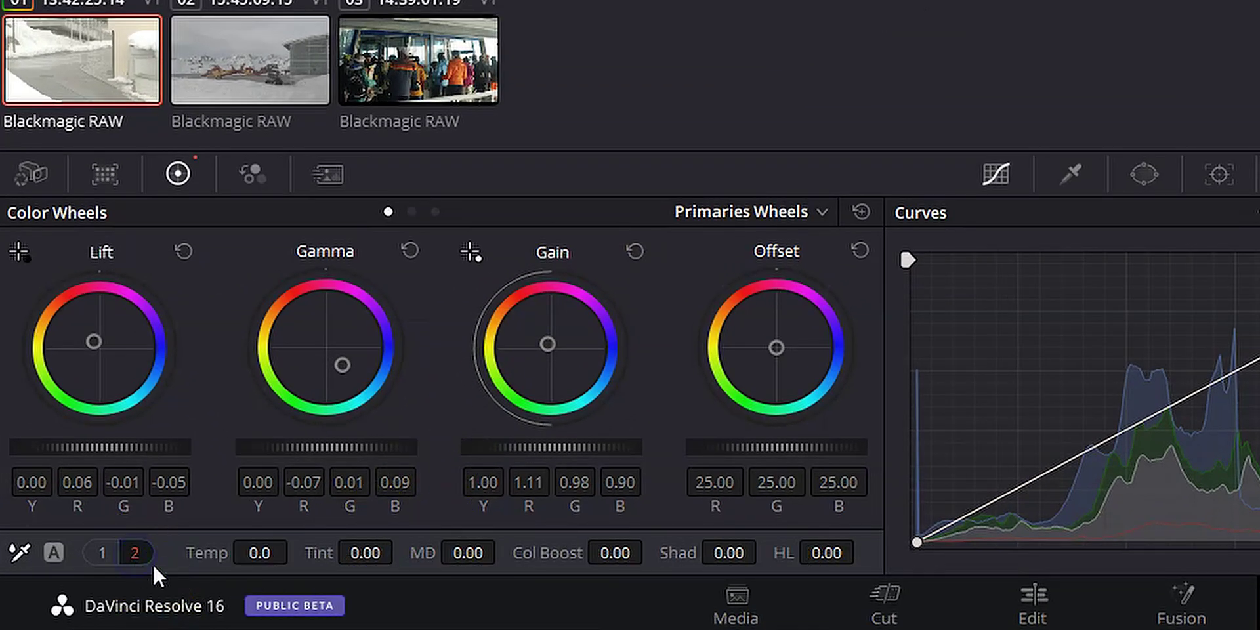
{"action": "left_click_drag", "start_coordinate": [256, 555], "coordinate": [206, 553]}
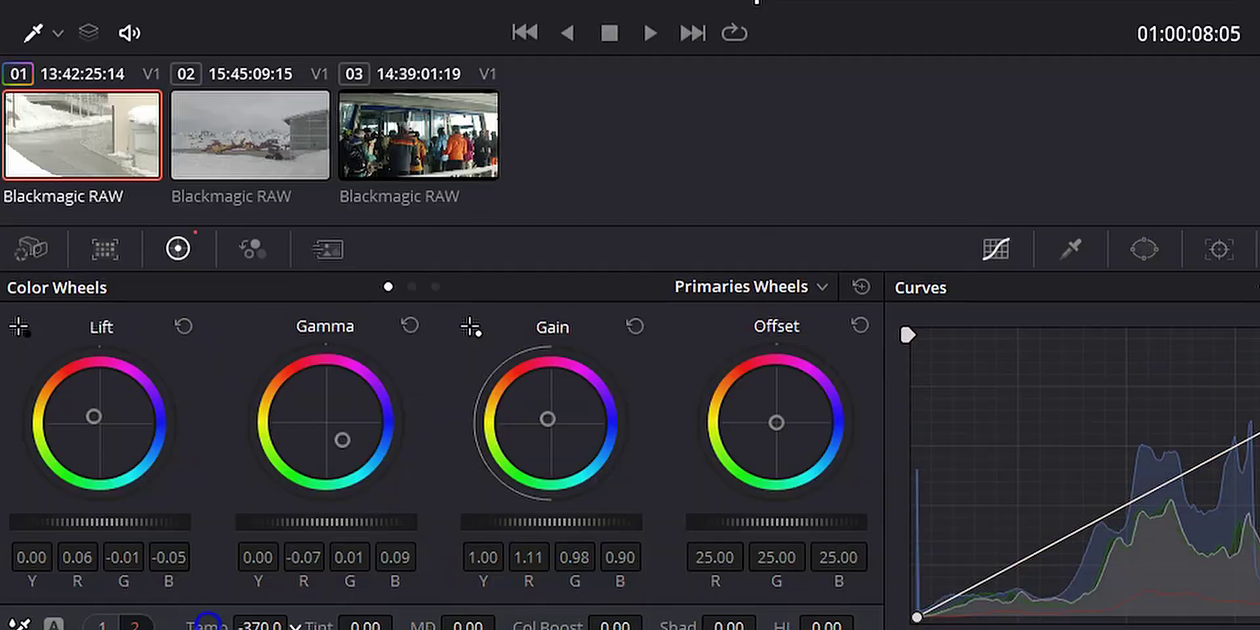
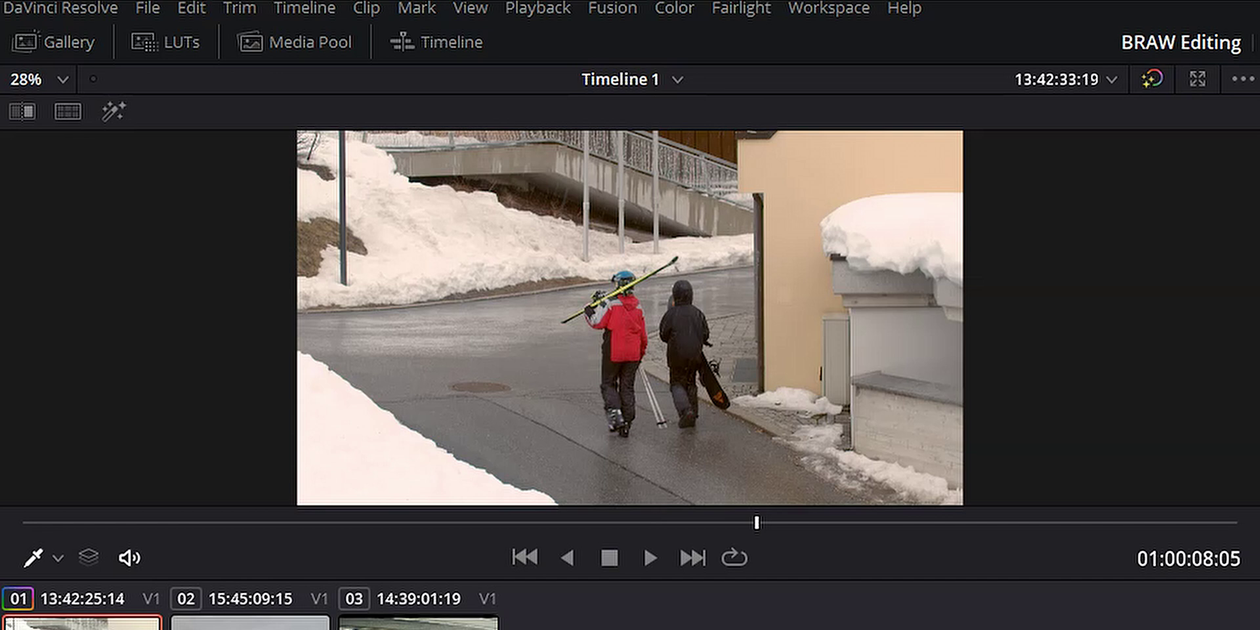
- Bypass and restore all grades twice to compare the original clip with the graded image
{"action": "key", "text": "shift+d"}
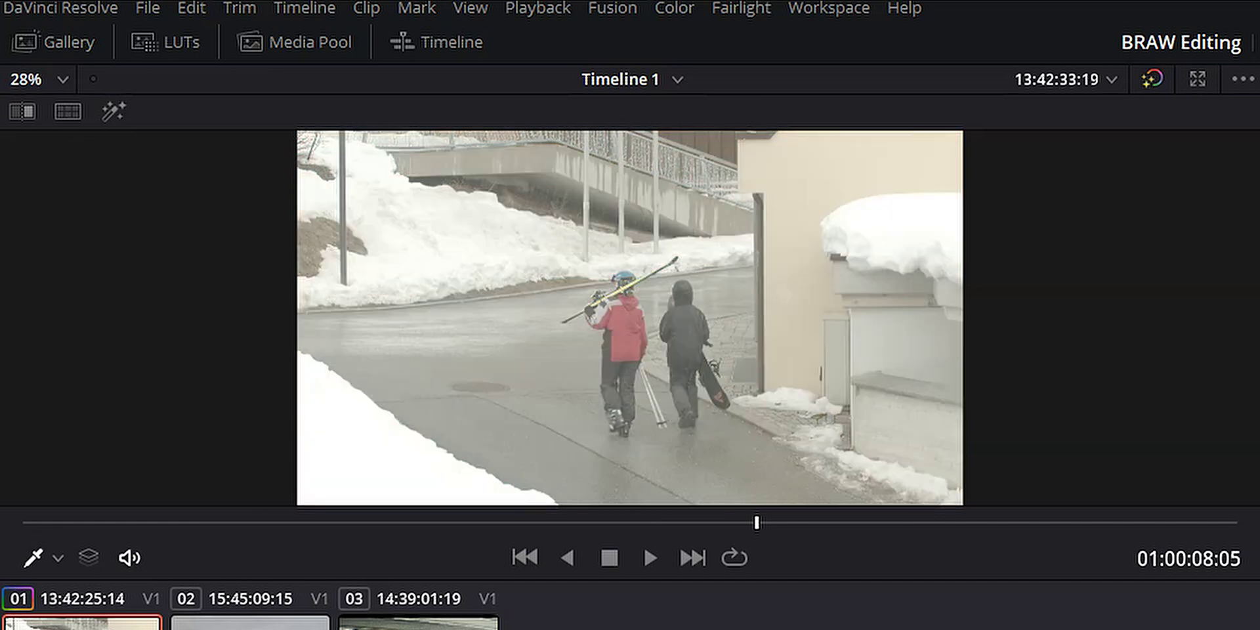
{"action": "key", "text": "shift+d"}
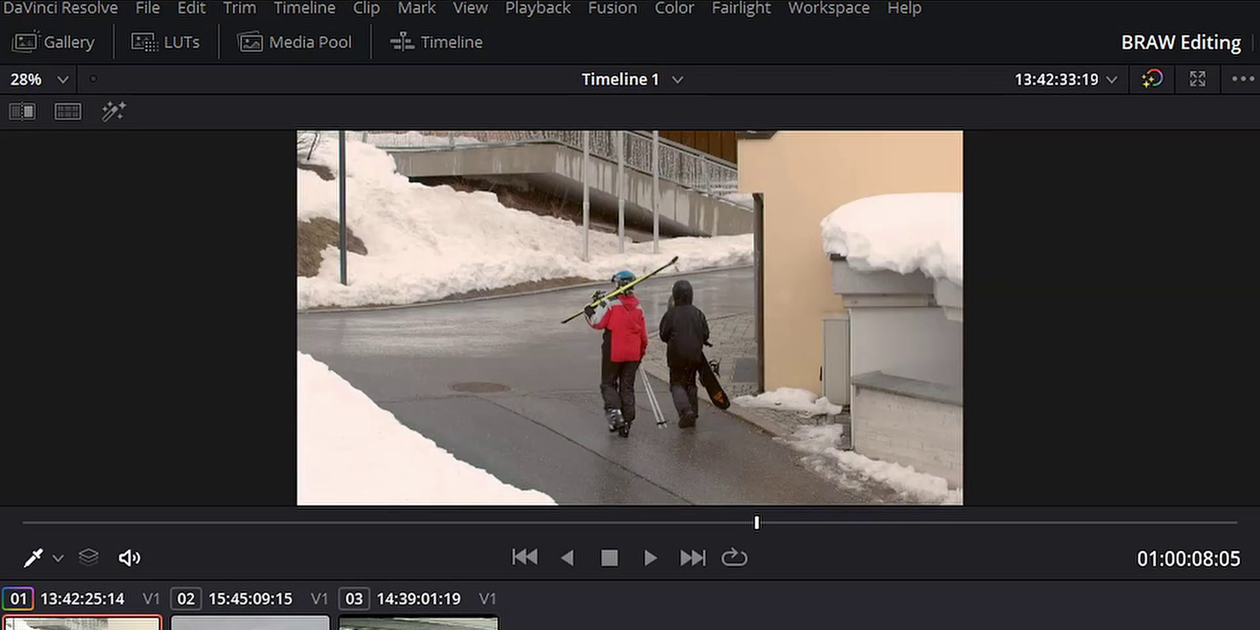
{"action": "key", "text": "shift+d"}
{"action": "key", "text": "shift+d"}
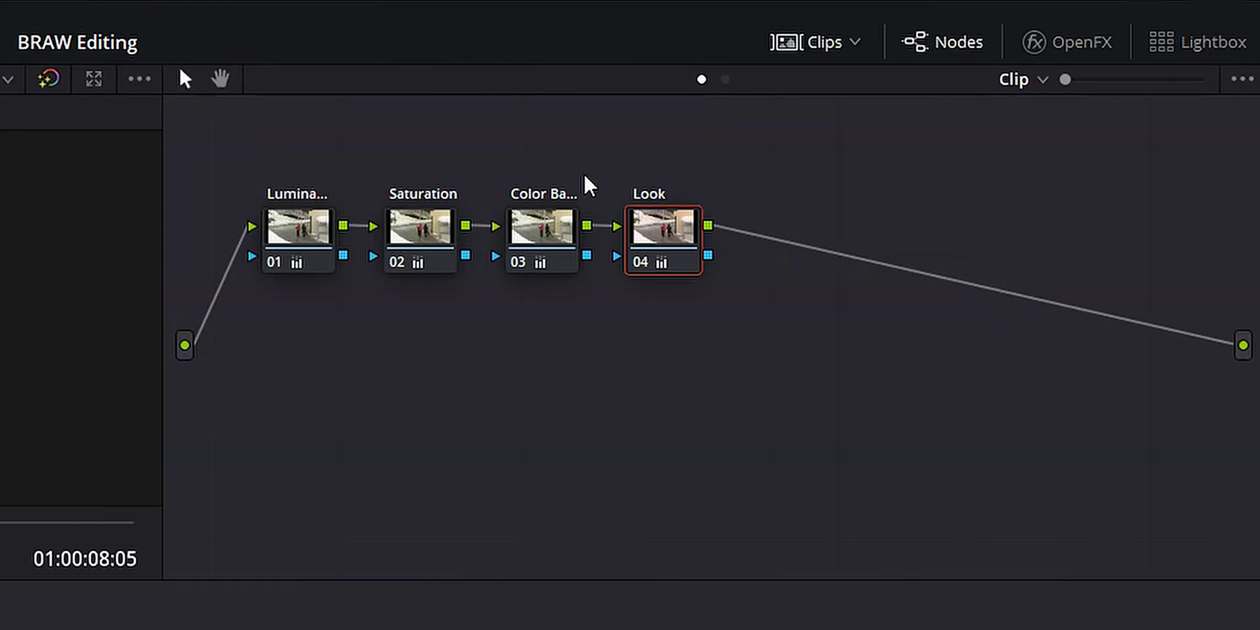
- Add a serial node after the Look node, label it "Contrast", and switch the scope display to Waveform
{"action": "key", "text": "alt+s"}
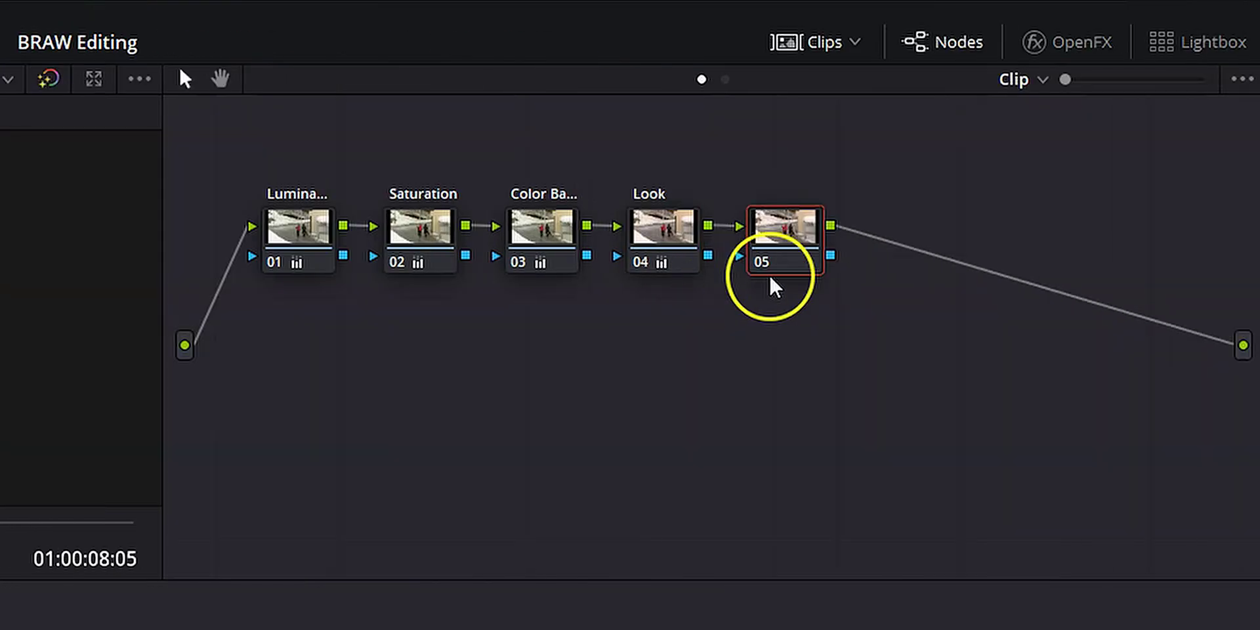
{"action": "right_click", "coordinate": [773, 223]}
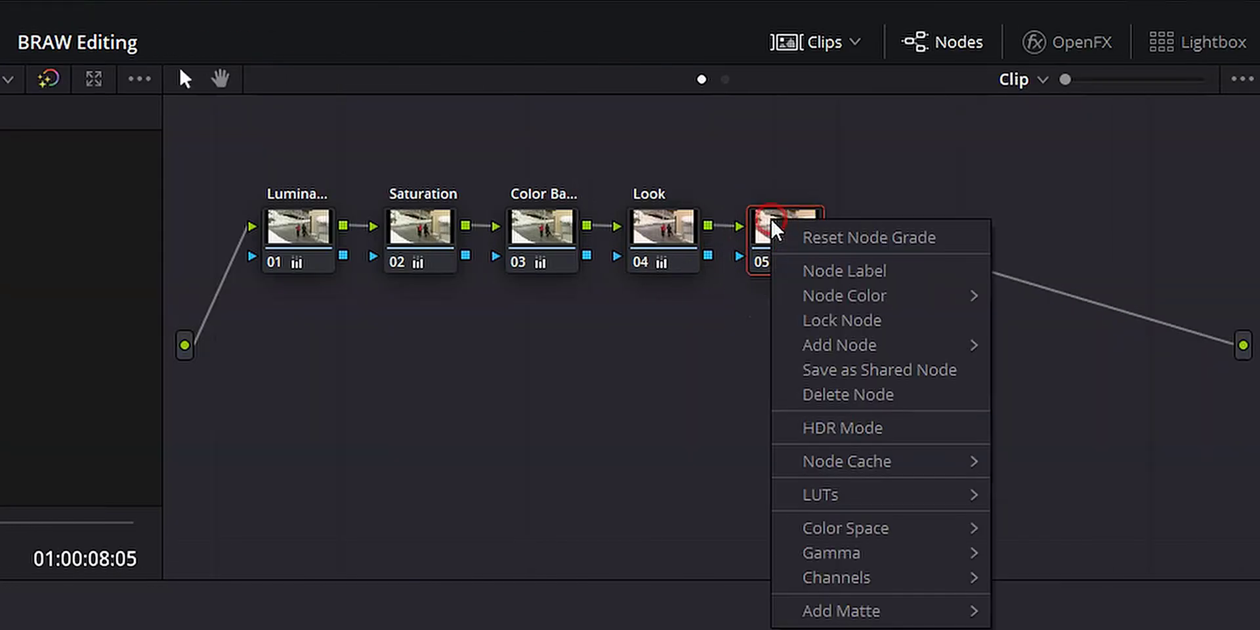
{"action": "left_click", "coordinate": [801, 269]}
{"action": "type", "text": "Contras"}
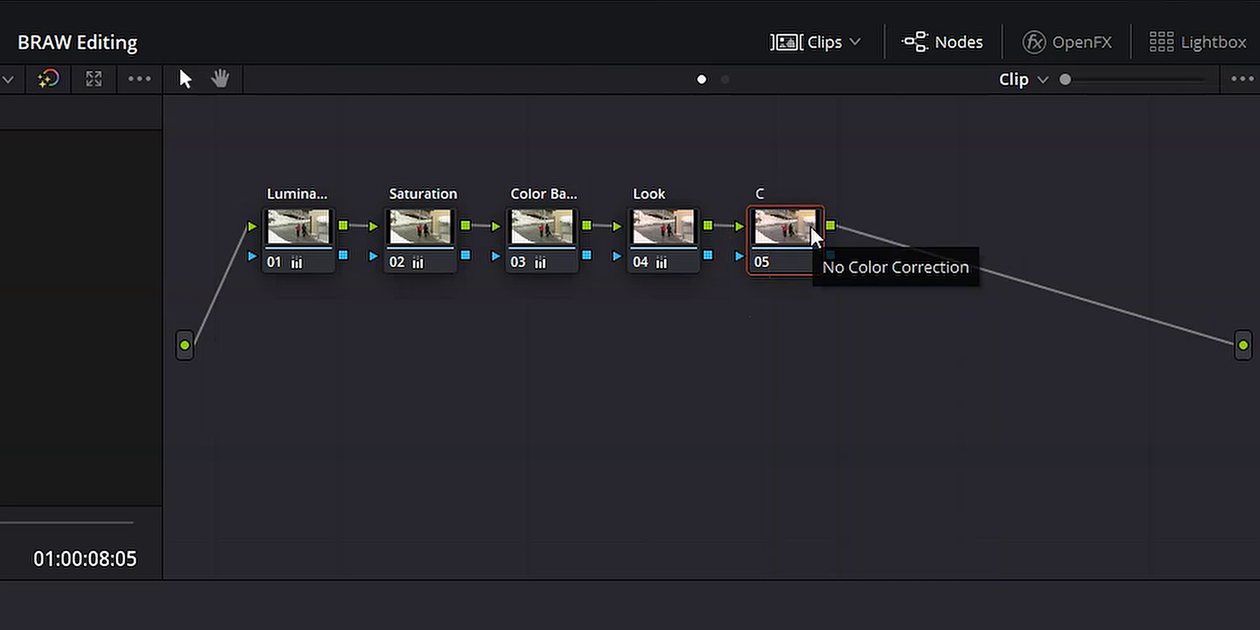
{"action": "type", "text": "t"}
{"action": "key", "text": "Return"}
{"action": "left_click", "coordinate": [1111, 287]}
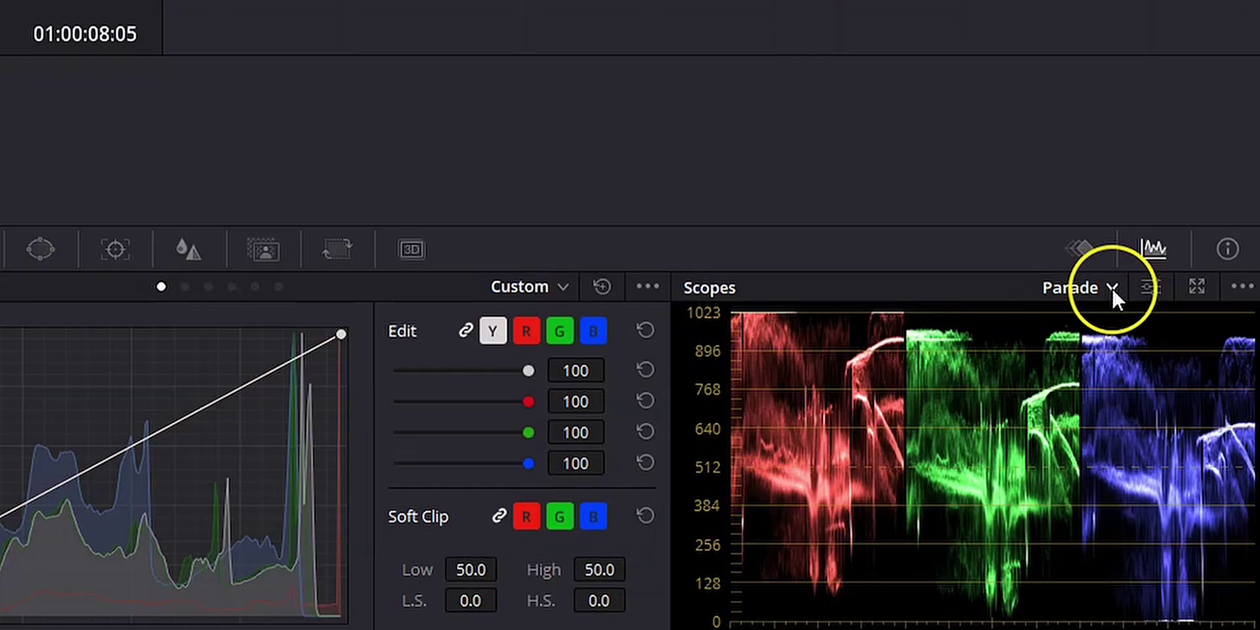
{"action": "left_click", "coordinate": [1117, 275]}
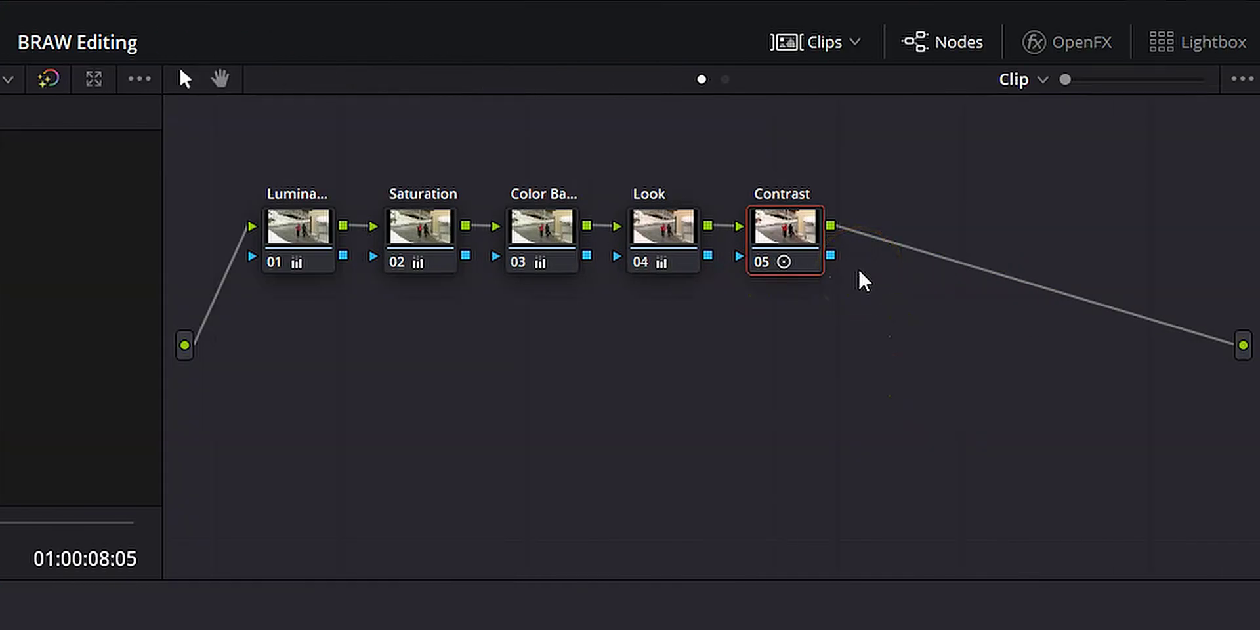
- Add a serial node after the Contrast node, label it "LVS", and show its Lum Vs Sat curve
{"action": "key", "text": "alt+s"}
{"action": "left_click", "coordinate": [880, 248]}
{"action": "right_click", "coordinate": [880, 245]}
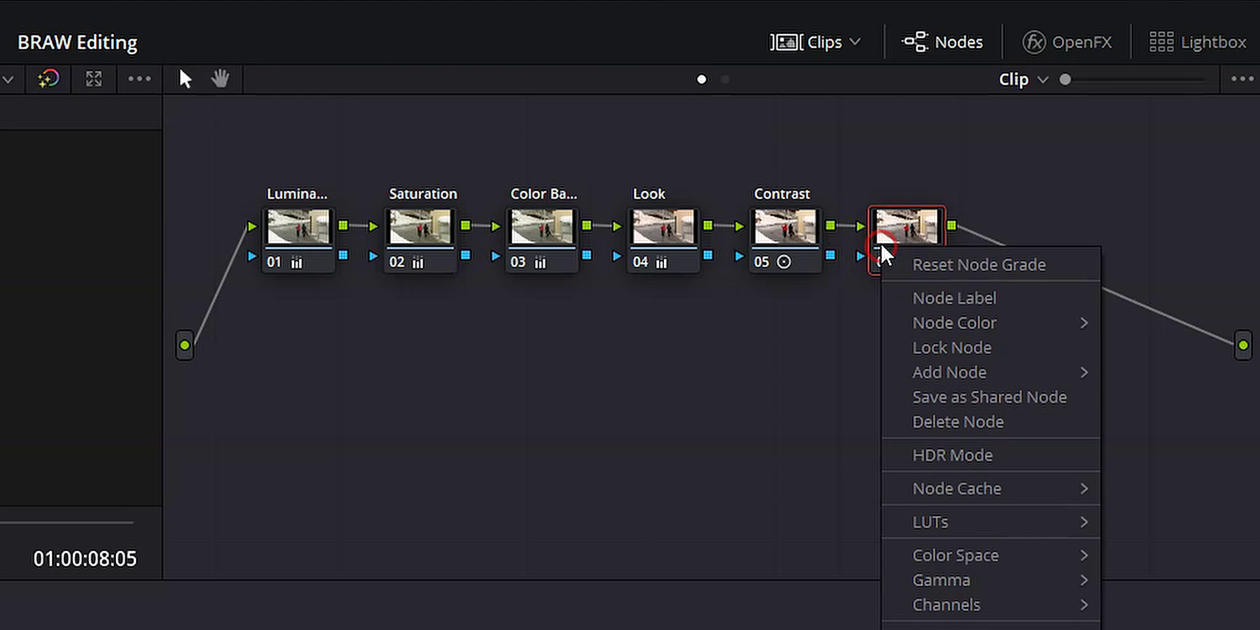
{"action": "left_click", "coordinate": [957, 297]}
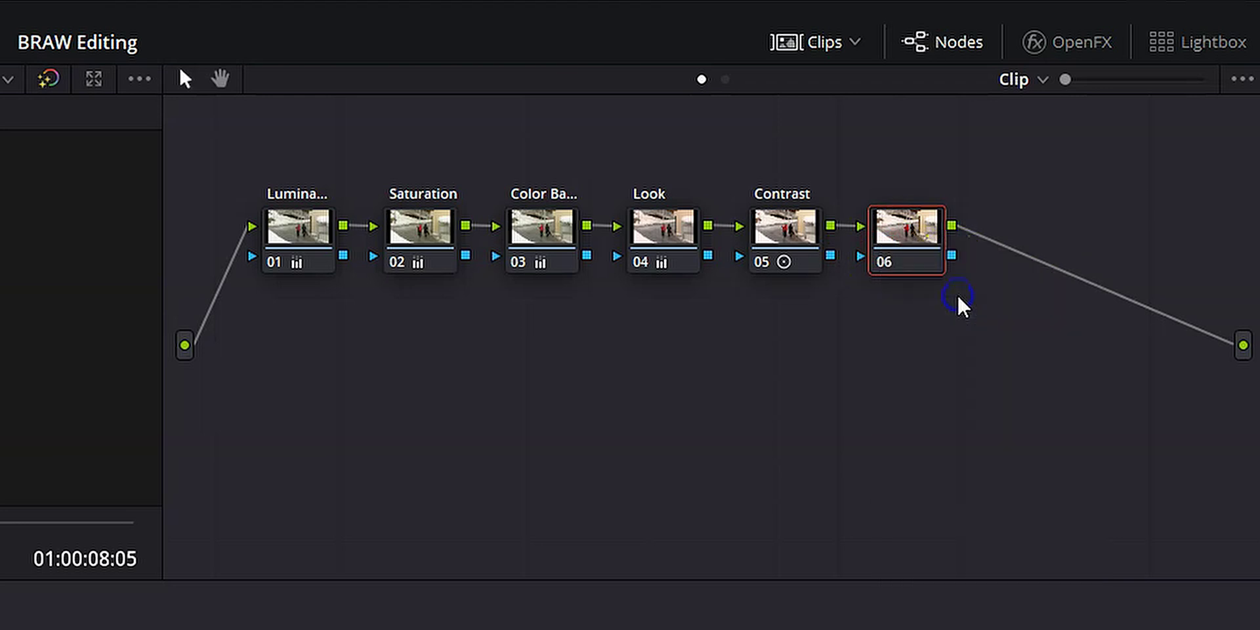
{"action": "type", "text": "LVS"}
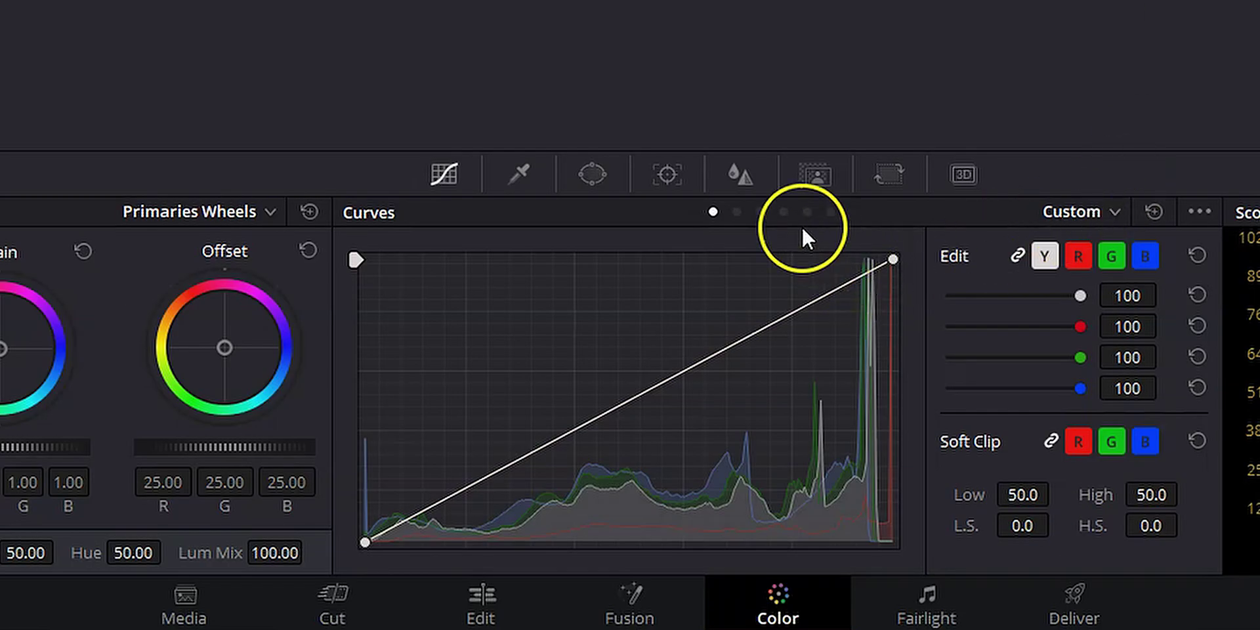
{"action": "left_click", "coordinate": [808, 211]}
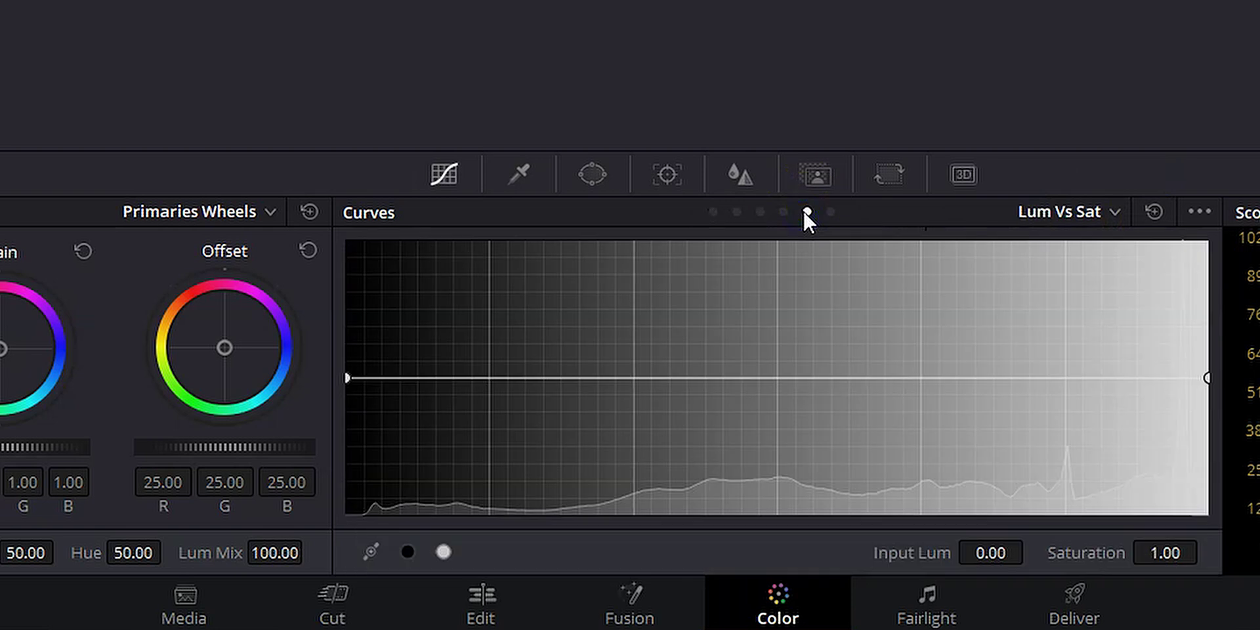
- Shape the LVS node's Lum Vs Sat curve: desaturate the deepest shadows and brightest highlights, anchoring the curve at input luminance 0.50 and 0.83
{"action": "left_click", "coordinate": [856, 386]}
{"action": "left_click_drag", "start_coordinate": [346, 378], "coordinate": [331, 582]}
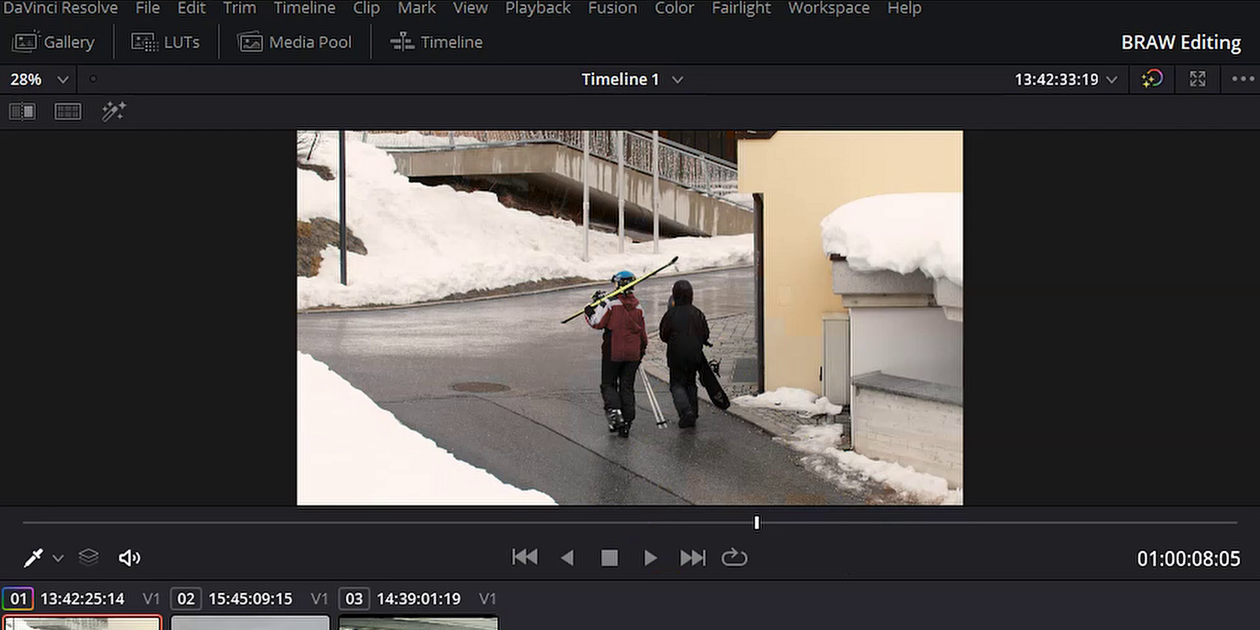
{"action": "left_click_drag", "start_coordinate": [771, 446], "coordinate": [778, 377]}
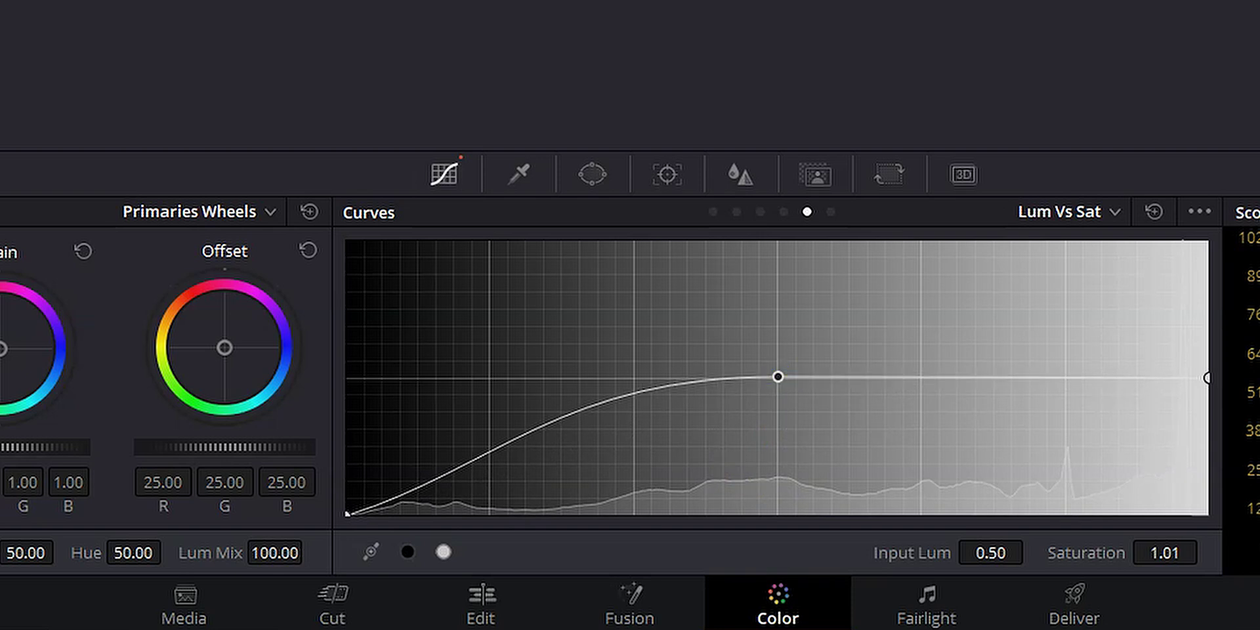
{"action": "left_click", "coordinate": [1065, 377]}
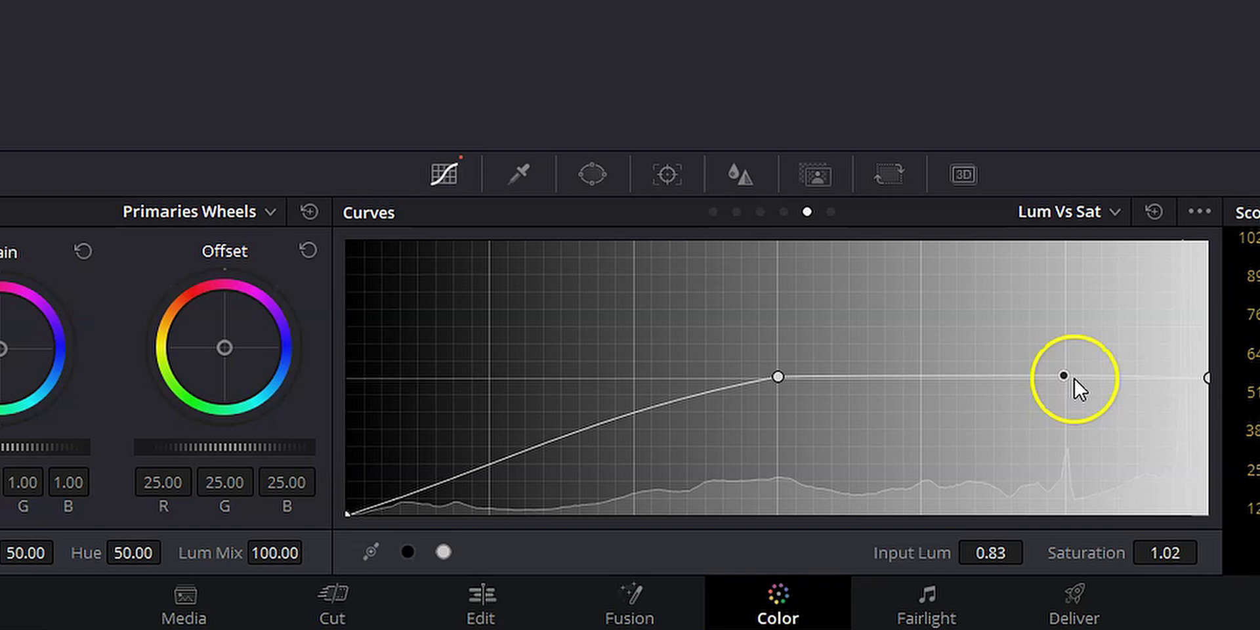
{"action": "left_click_drag", "start_coordinate": [1065, 382], "coordinate": [1068, 381]}
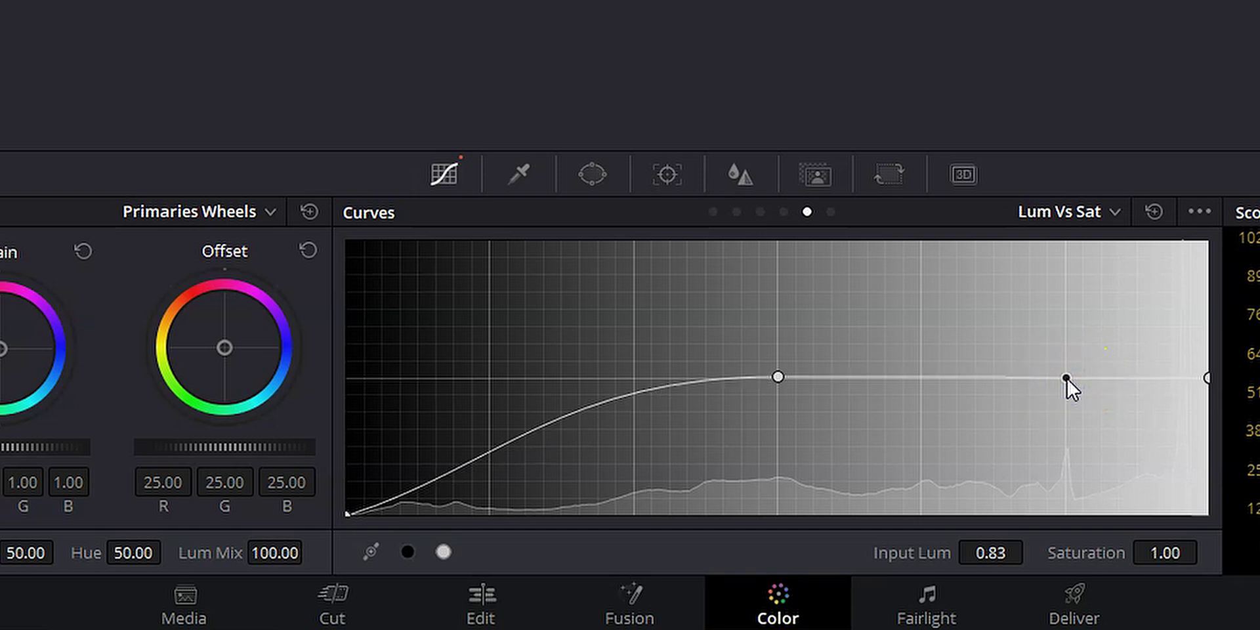
{"action": "left_click_drag", "start_coordinate": [1205, 379], "coordinate": [1173, 548]}
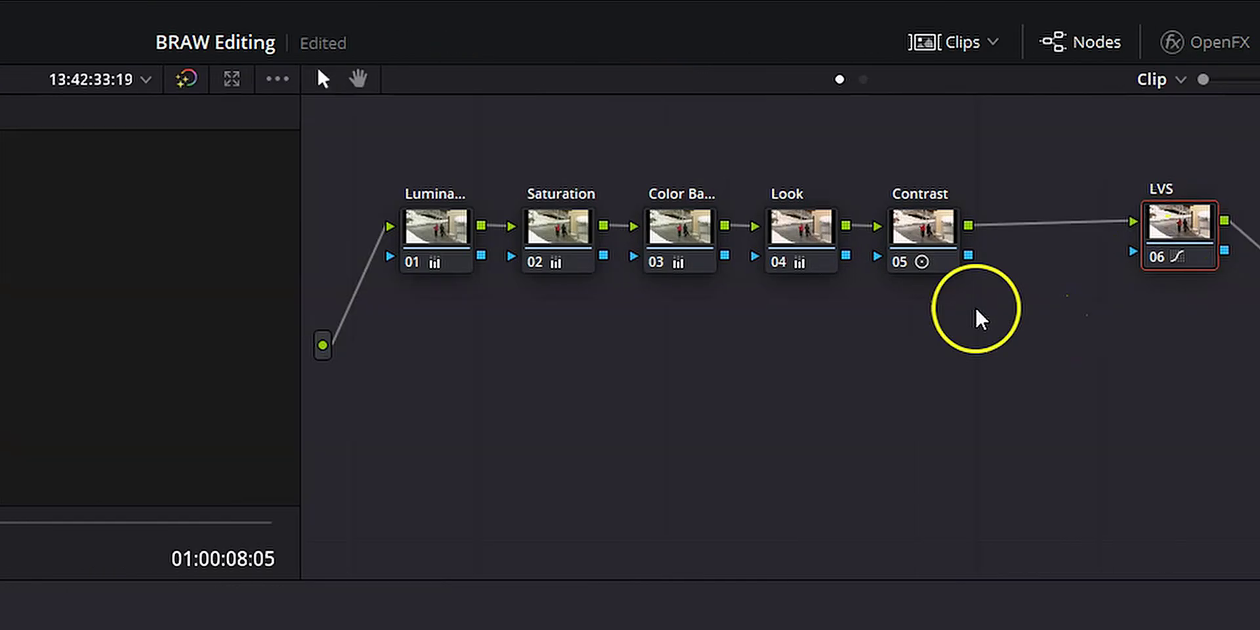
- Add a serial node between the Contrast and LVS nodes, then reselect the LVS node
{"action": "left_click", "coordinate": [782, 230]}
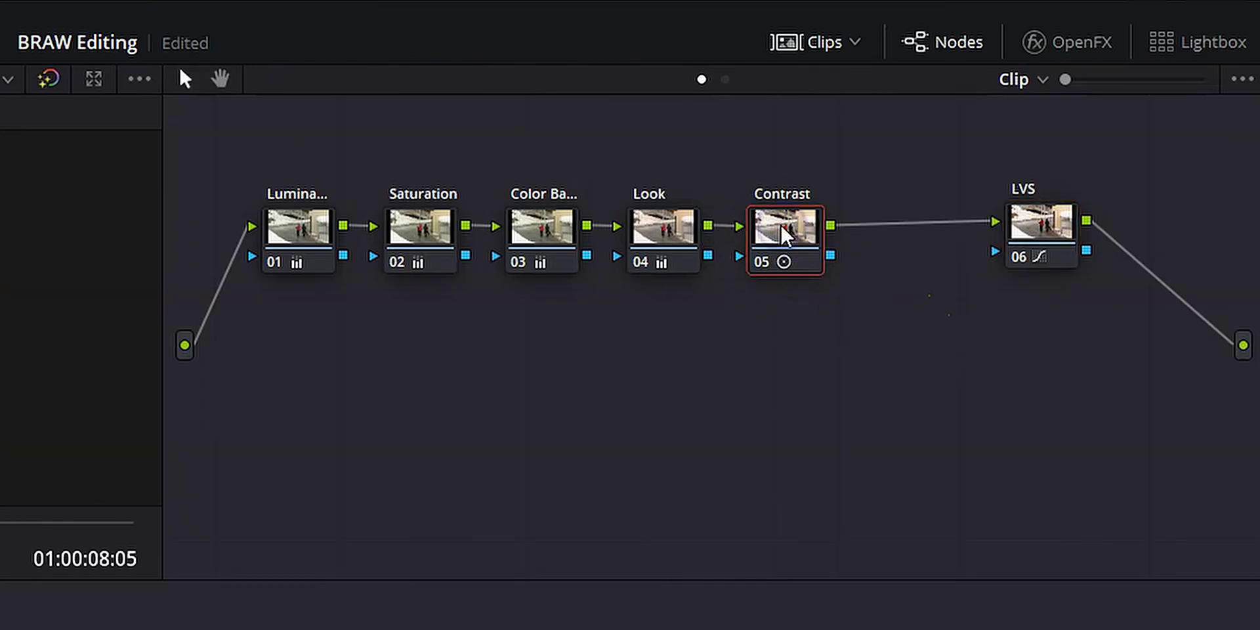
{"action": "key", "text": "alt+s"}
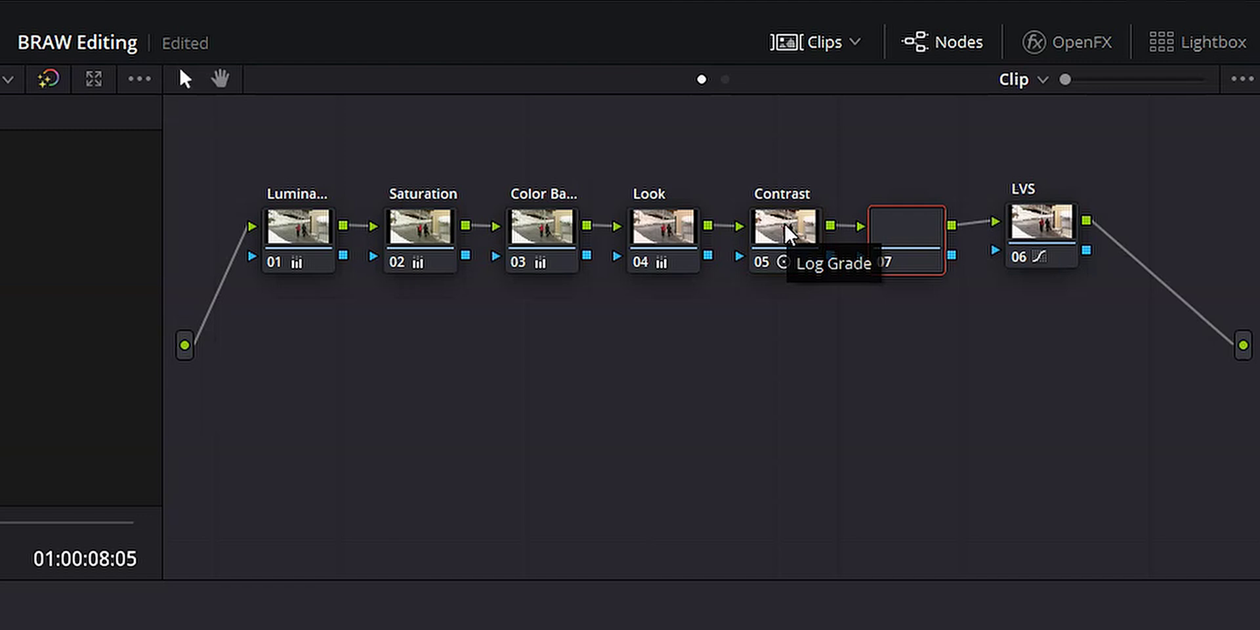
{"action": "left_click_drag", "start_coordinate": [832, 227], "coordinate": [776, 231]}
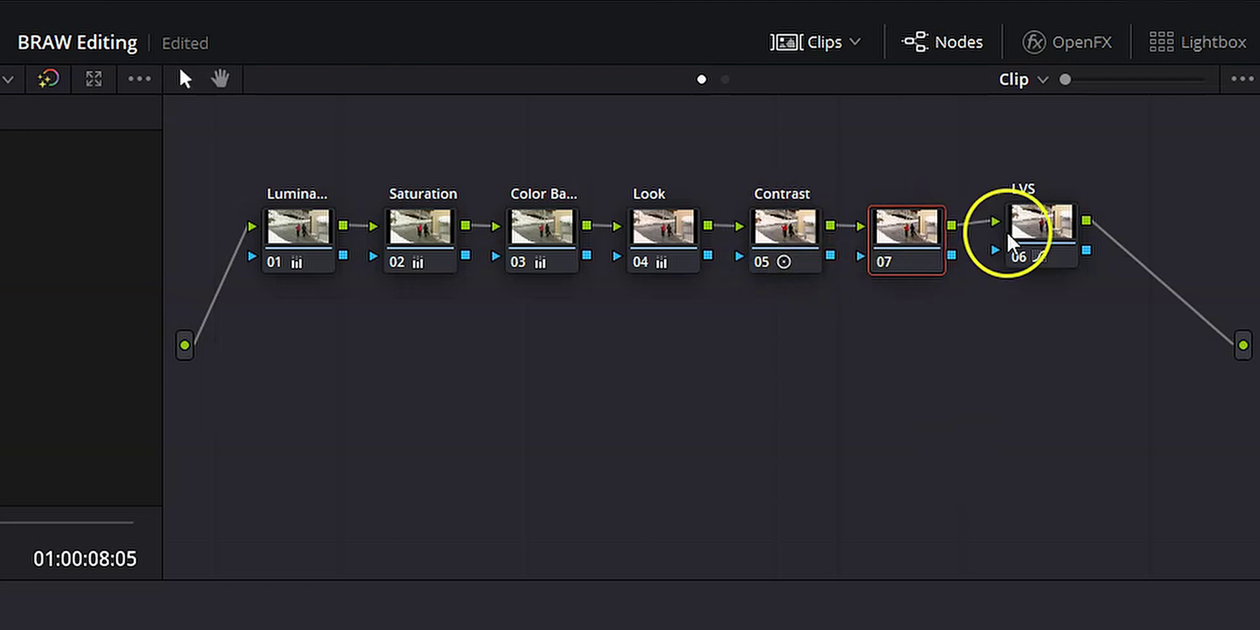
{"action": "left_click", "coordinate": [1036, 223]}
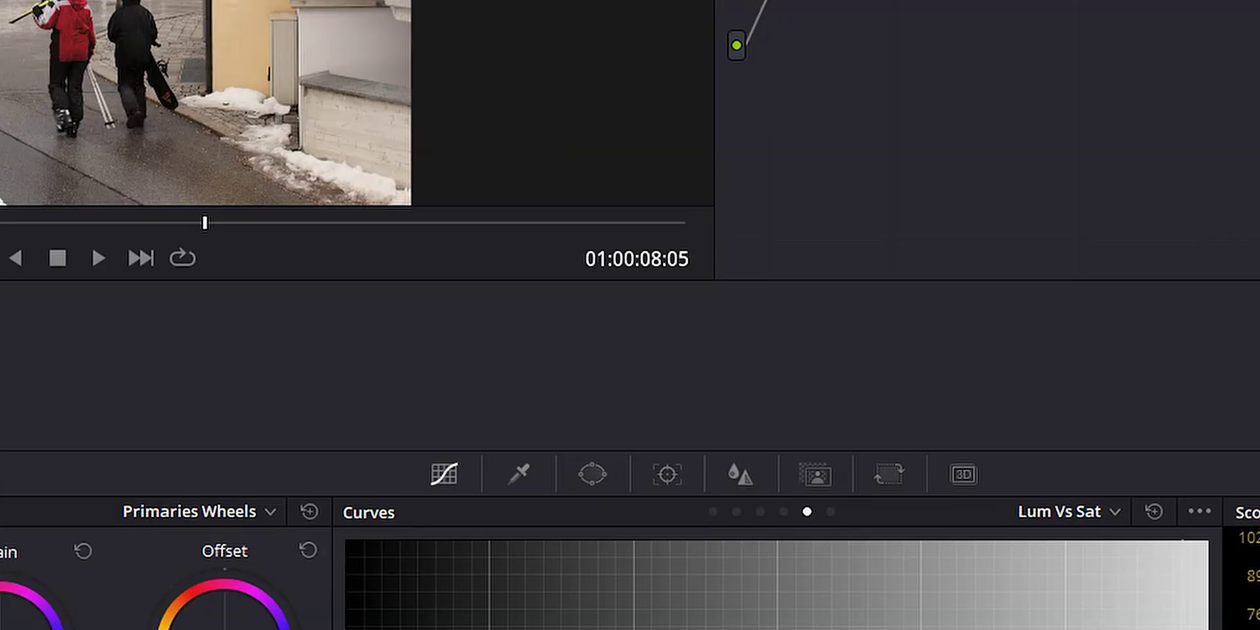
{"action": "left_click", "coordinate": [440, 554]}
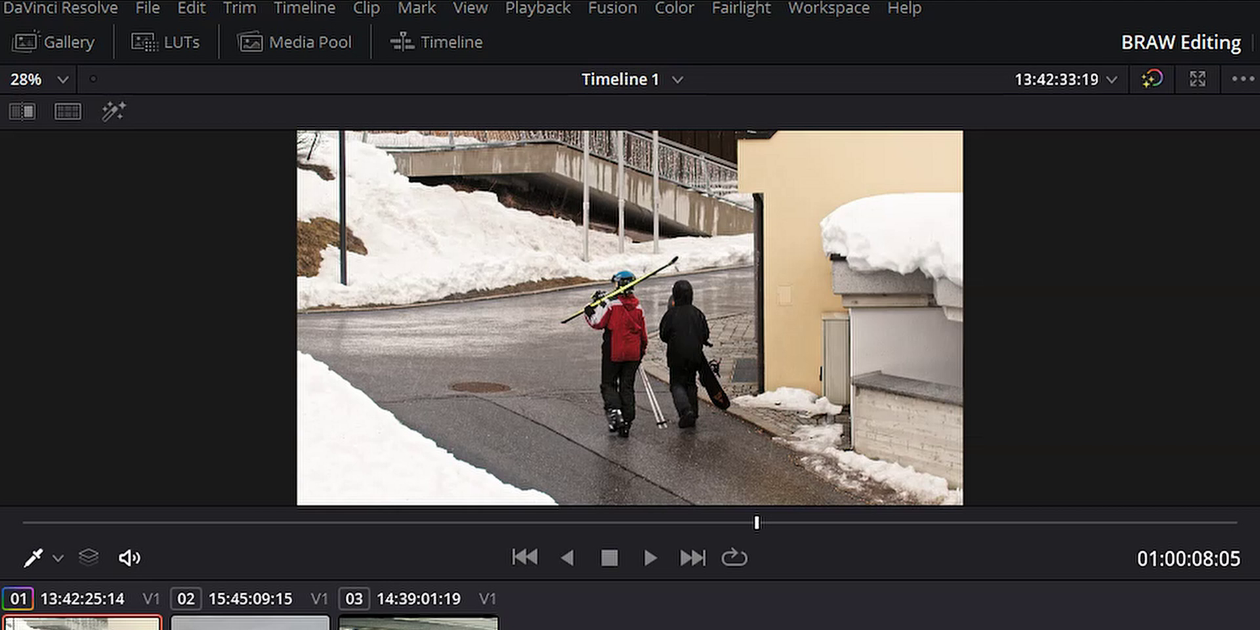
- Apply the first clip's grade to the second clip, the helicopter shot
{"action": "left_click", "coordinate": [128, 628]}
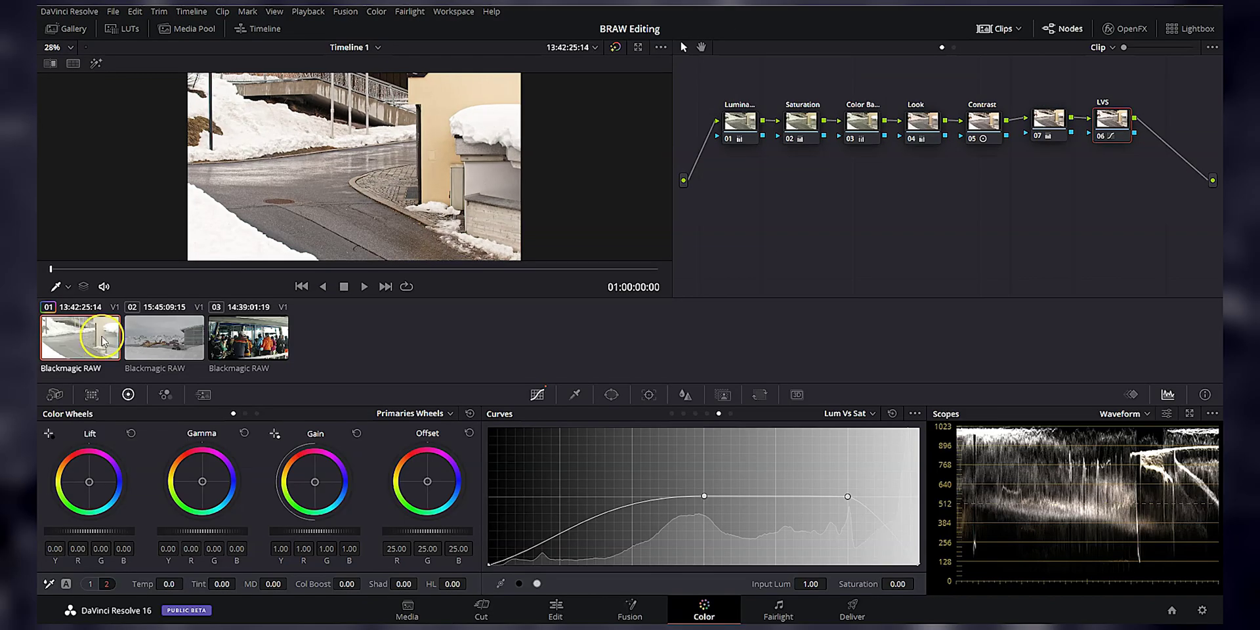
{"action": "left_click", "coordinate": [156, 322]}
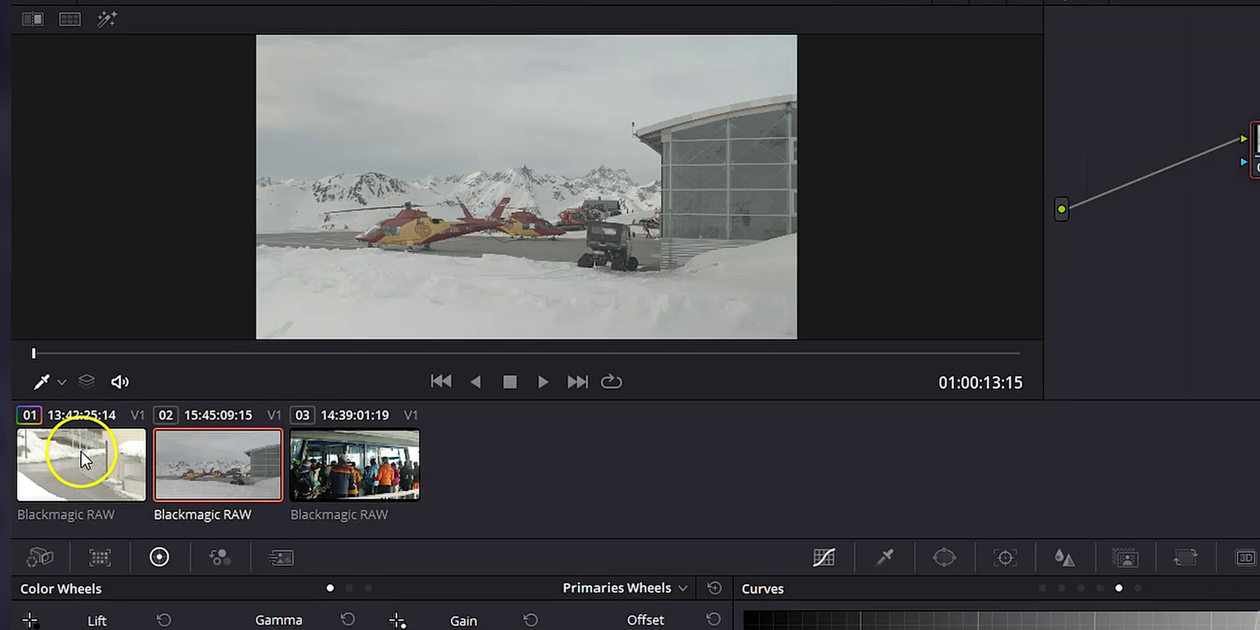
{"action": "right_click", "coordinate": [74, 328]}
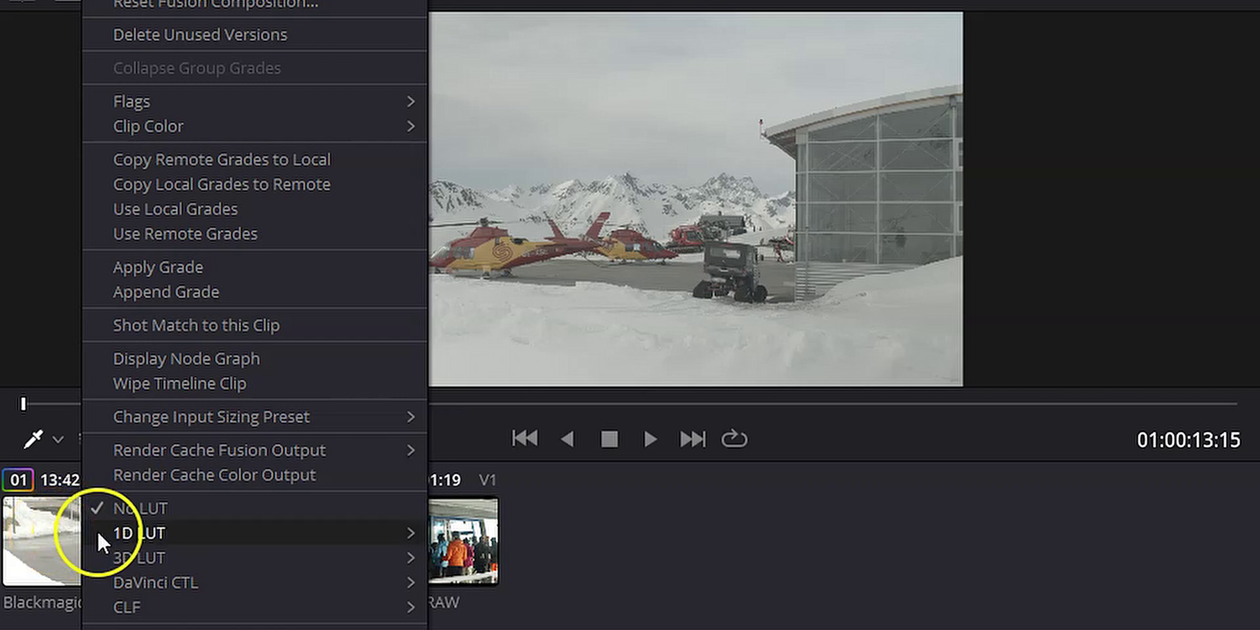
{"action": "left_click", "coordinate": [180, 275]}
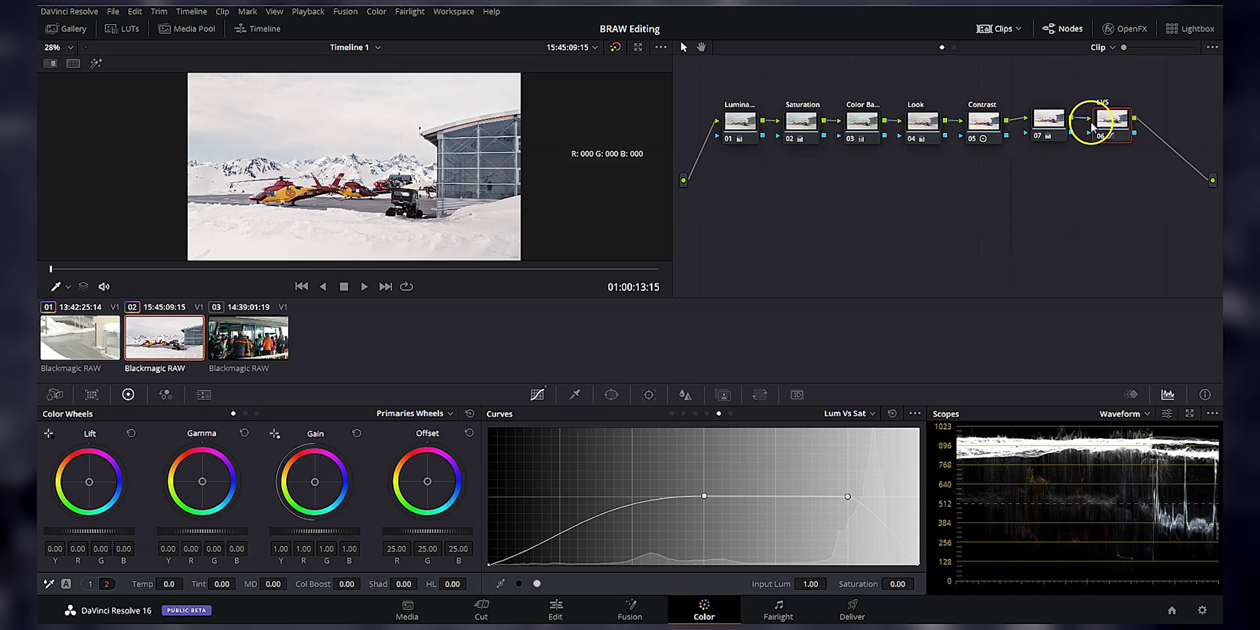
- Tidy node 07's position, show the Luminance node's Custom curve, and lower the curve's white point on the helicopter clip
{"action": "left_click_drag", "start_coordinate": [1105, 120], "coordinate": [1067, 126]}
{"action": "left_click", "coordinate": [1066, 126]}
{"action": "left_click", "coordinate": [749, 125]}
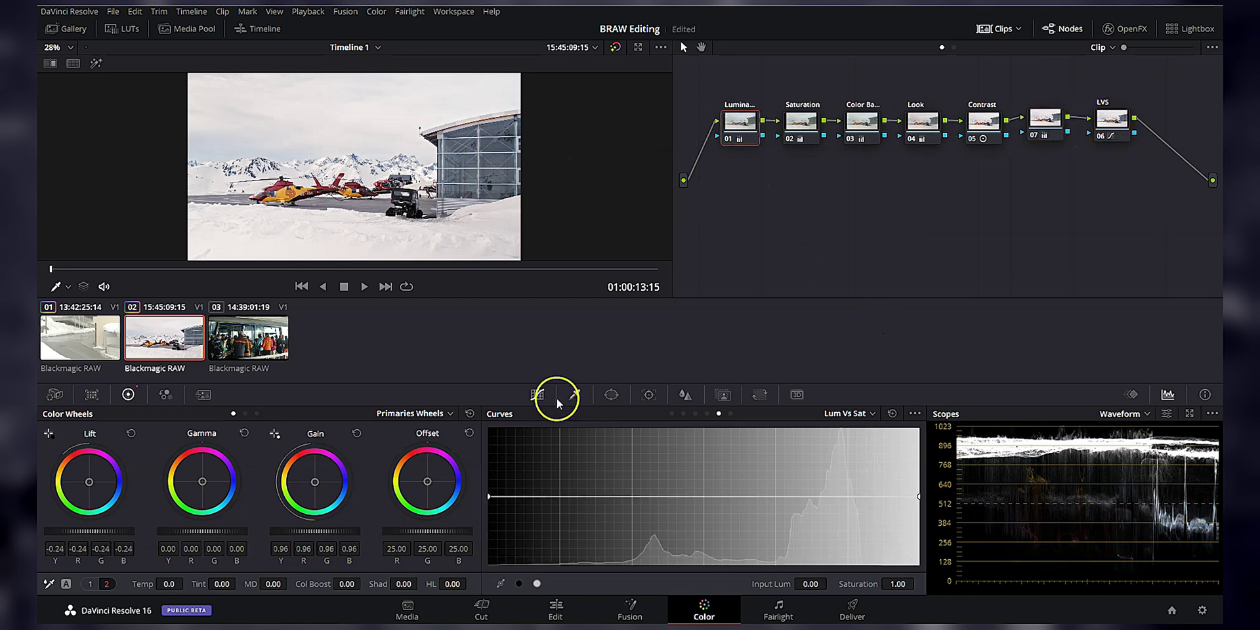
{"action": "left_click", "coordinate": [671, 414]}
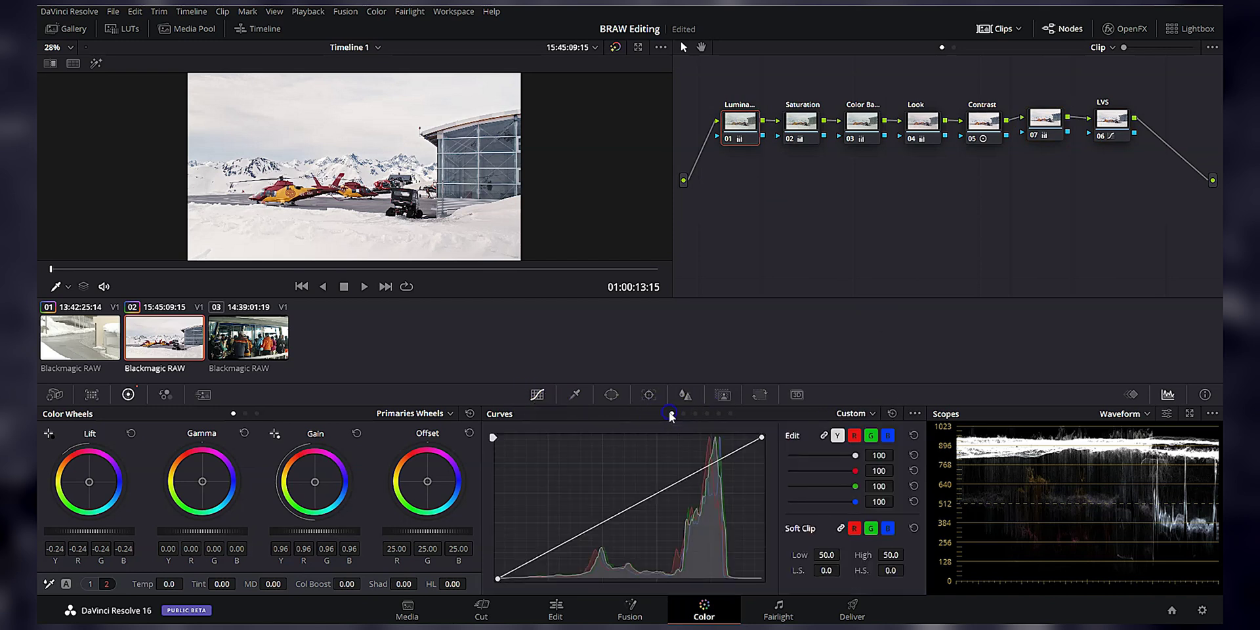
{"action": "left_click", "coordinate": [762, 438]}
{"action": "left_click_drag", "start_coordinate": [762, 438], "coordinate": [761, 461]}
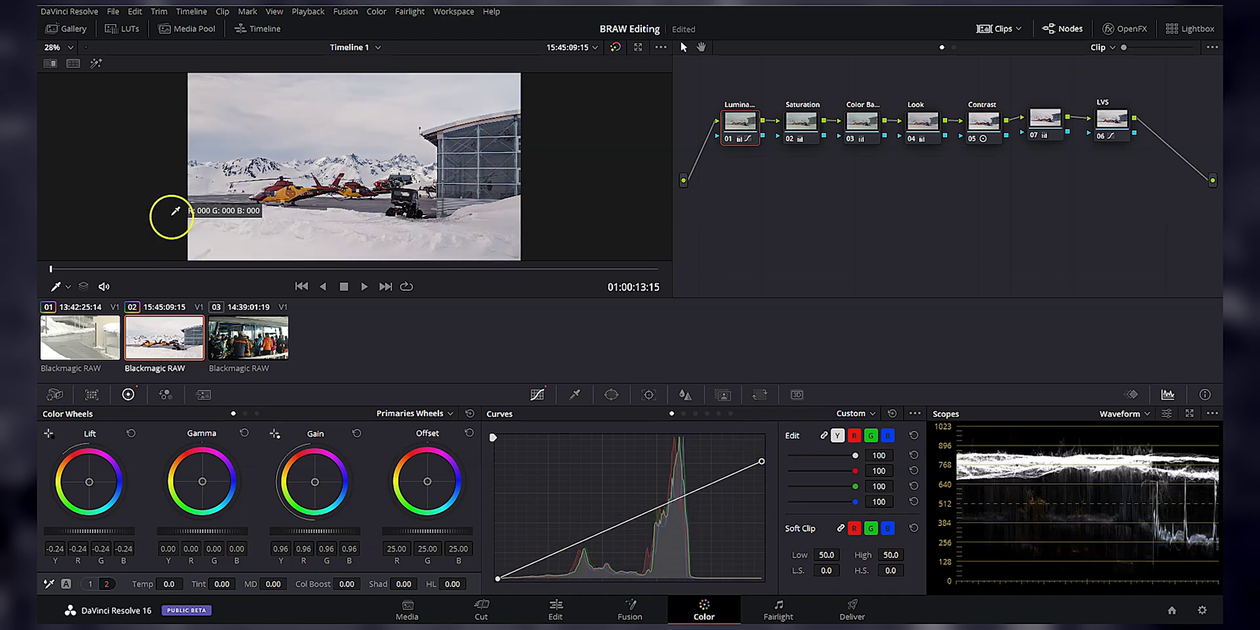
- Move the Custom curve's black point inward, lift its midtones with a middle point, and save the project
{"action": "left_click_drag", "start_coordinate": [498, 578], "coordinate": [529, 586]}
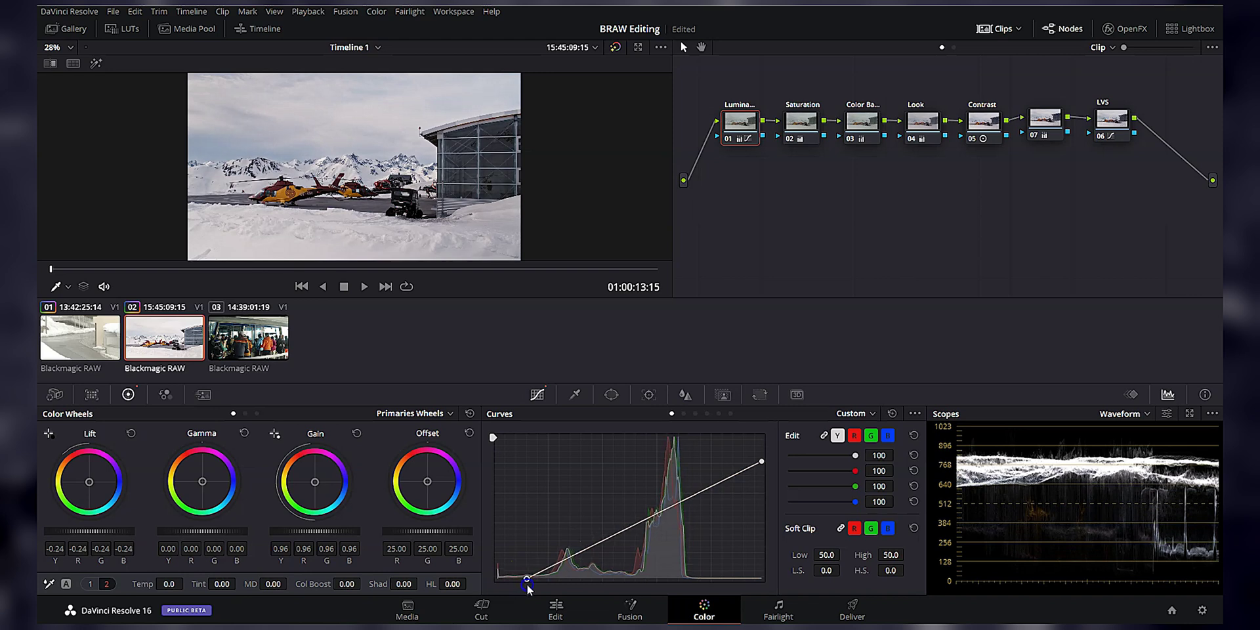
{"action": "left_click_drag", "start_coordinate": [656, 513], "coordinate": [660, 510]}
{"action": "left_click", "coordinate": [799, 484]}
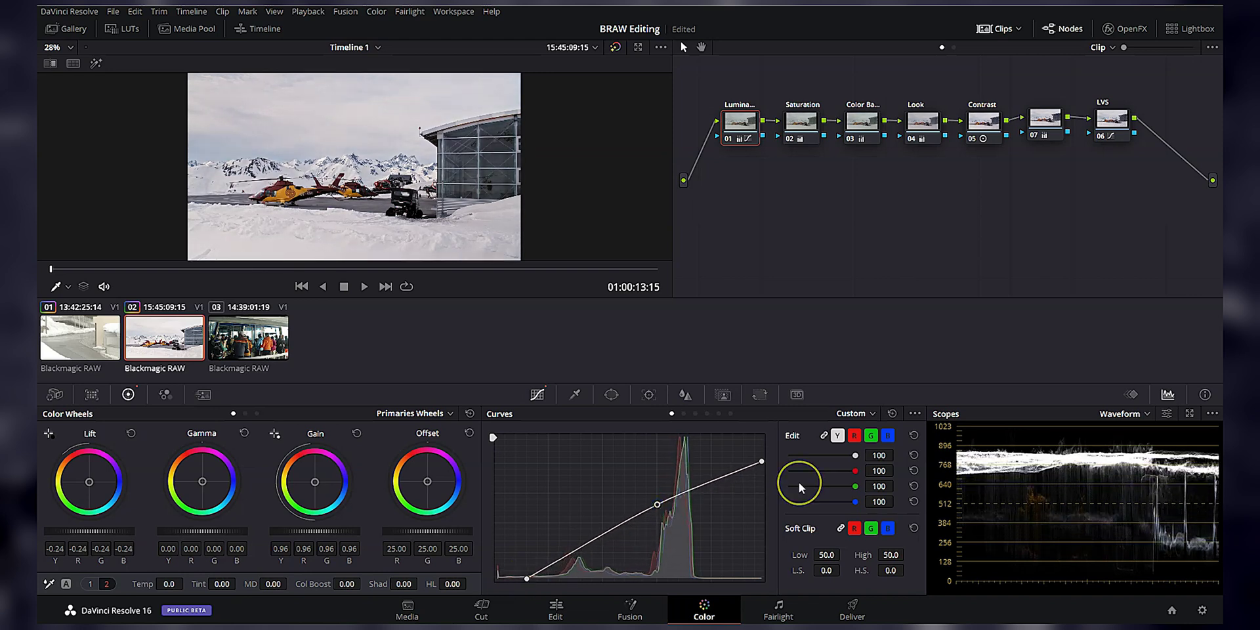
{"action": "key", "text": "ctrl+s"}
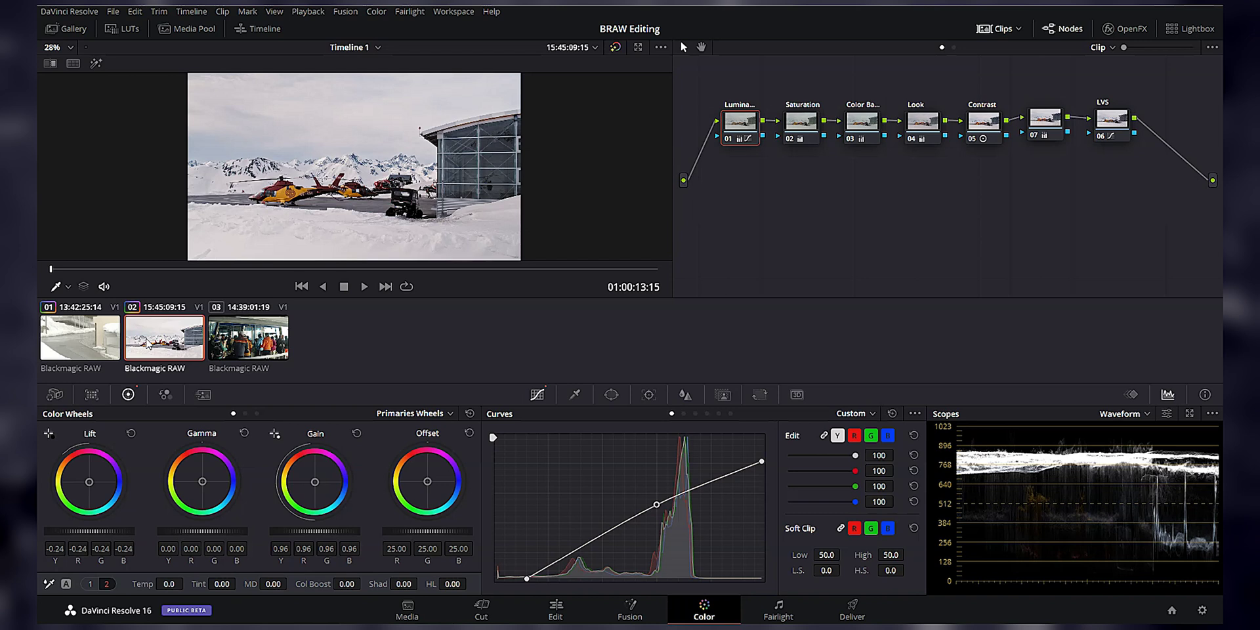
- Add a serial node to the third clip, shift its gamma toward blue and its lift toward warm red
{"action": "left_click", "coordinate": [241, 339]}
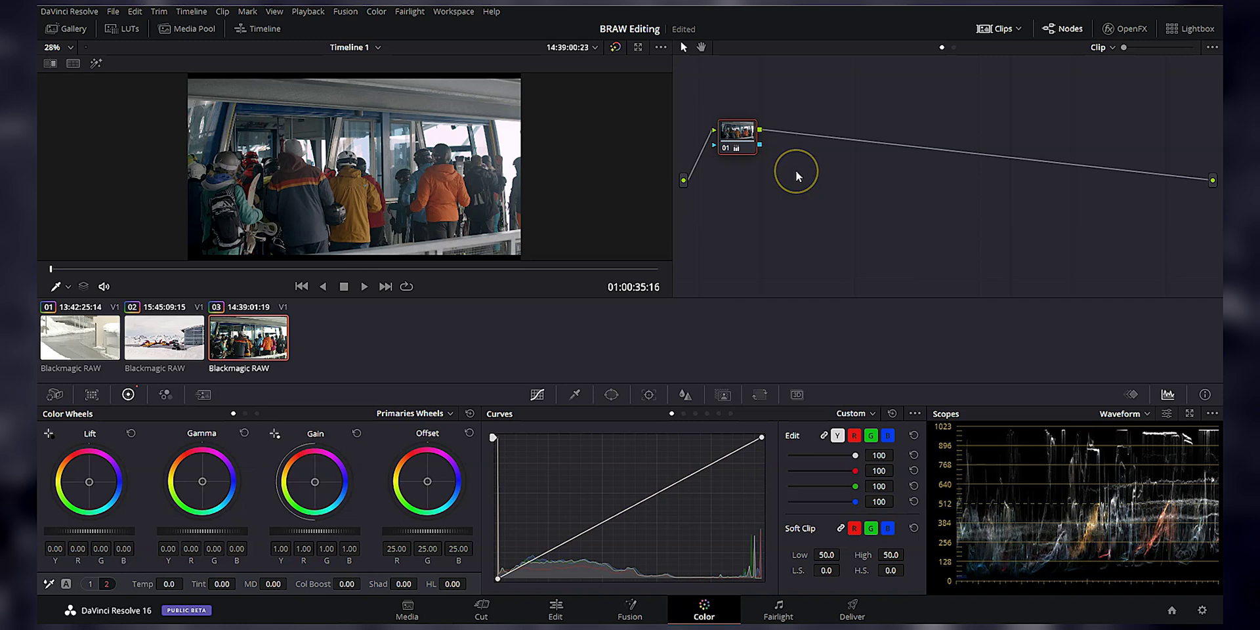
{"action": "key", "text": "alt+s"}
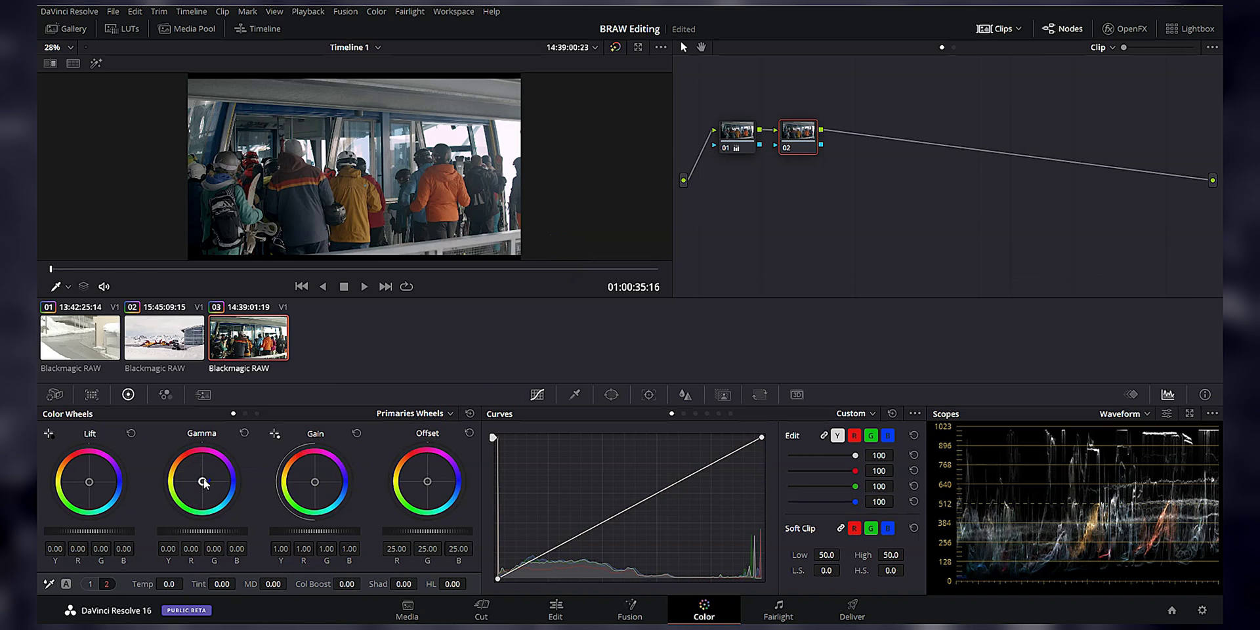
{"action": "left_click_drag", "start_coordinate": [213, 492], "coordinate": [228, 519]}
{"action": "left_click_drag", "start_coordinate": [261, 559], "coordinate": [294, 574]}
{"action": "left_click_drag", "start_coordinate": [90, 485], "coordinate": [88, 478]}
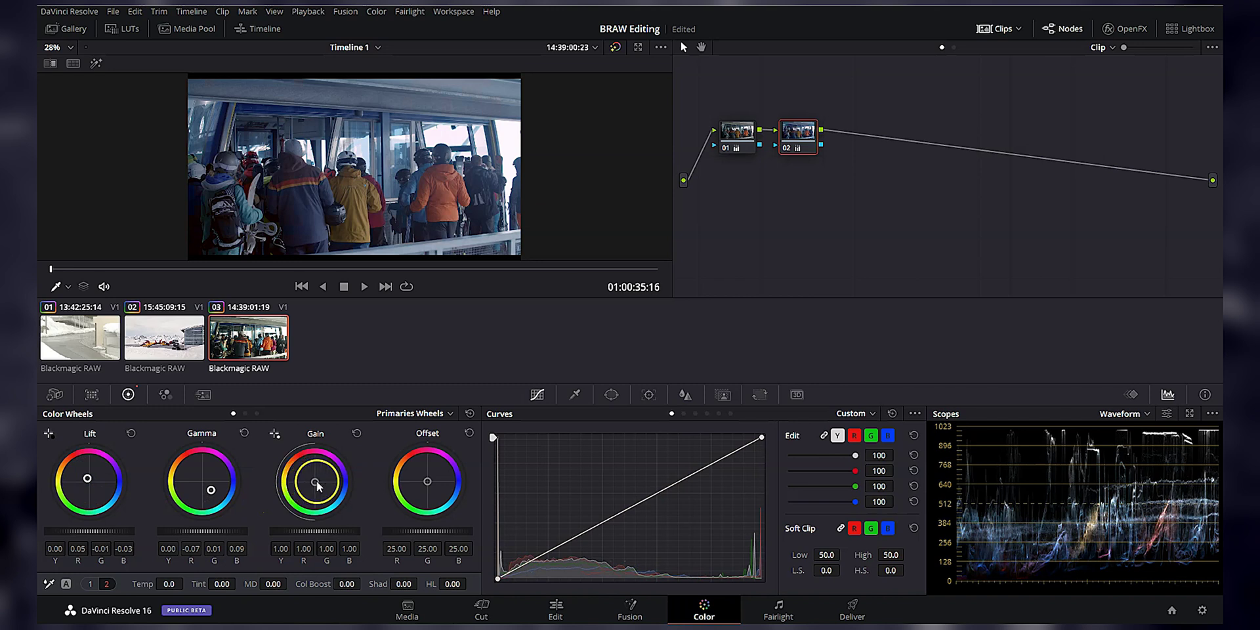
- Add a third serial node to the clip and raise its contrast and midtone detail
{"action": "key", "text": "alt+s"}
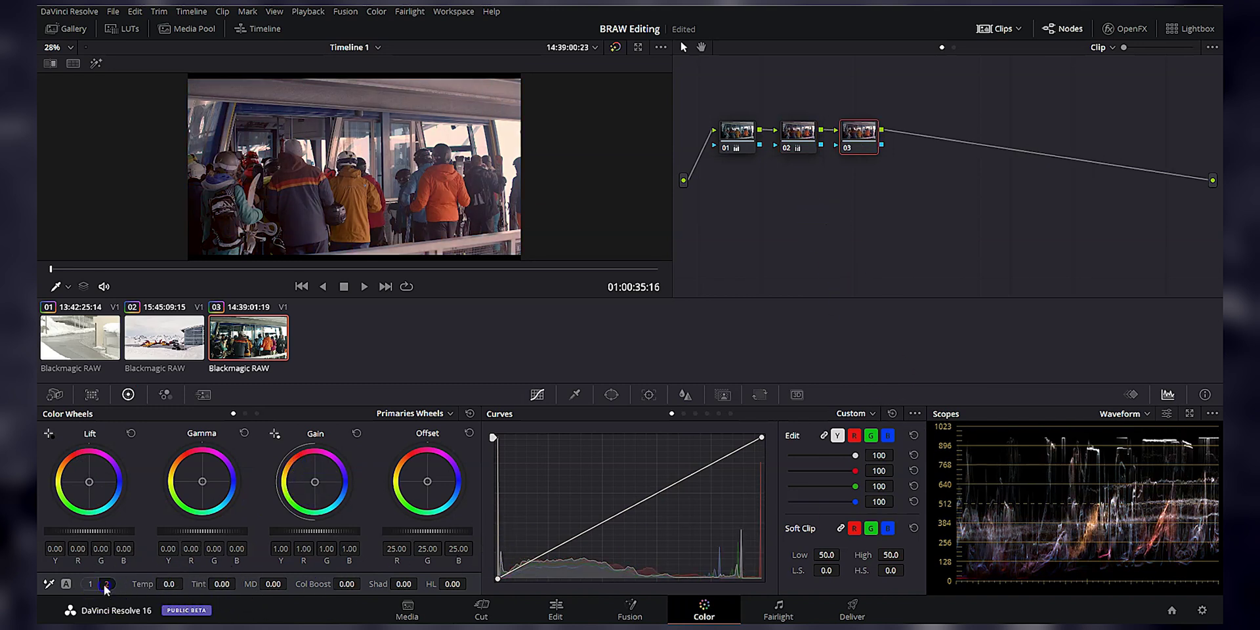
{"action": "left_click", "coordinate": [66, 584]}
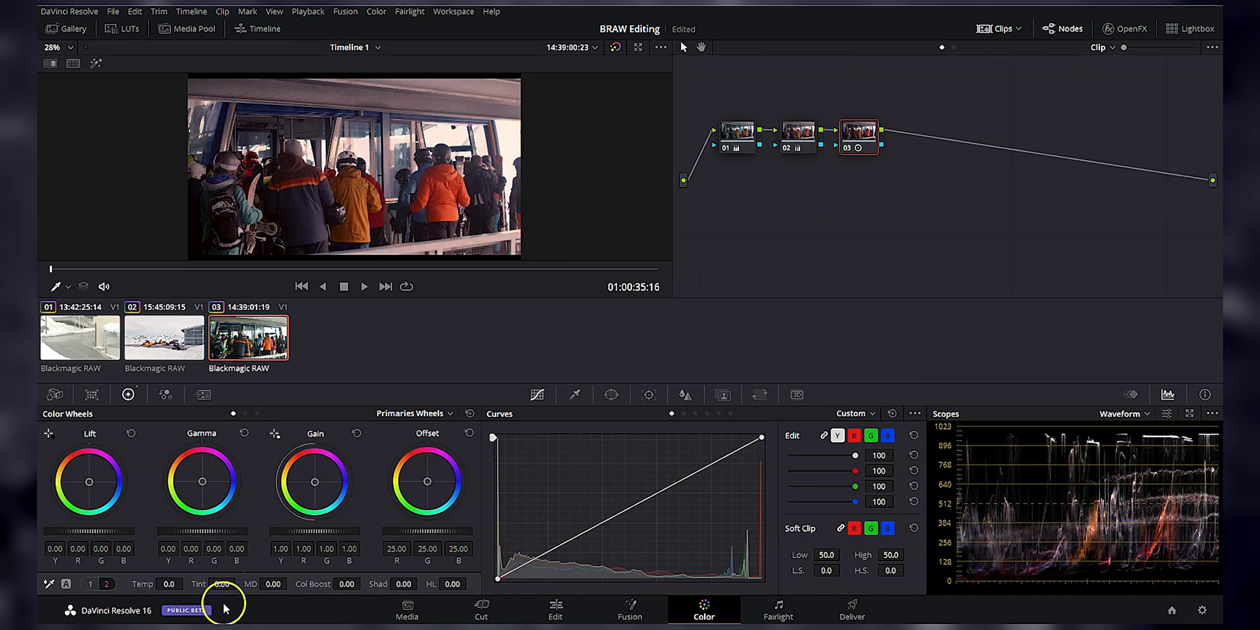
{"action": "left_click_drag", "start_coordinate": [273, 584], "coordinate": [348, 596]}
- Return to node 02 and lower its color temperature to about -840
{"action": "key", "text": "shift+semicolon"}
{"action": "left_click_drag", "start_coordinate": [174, 583], "coordinate": [123, 578]}
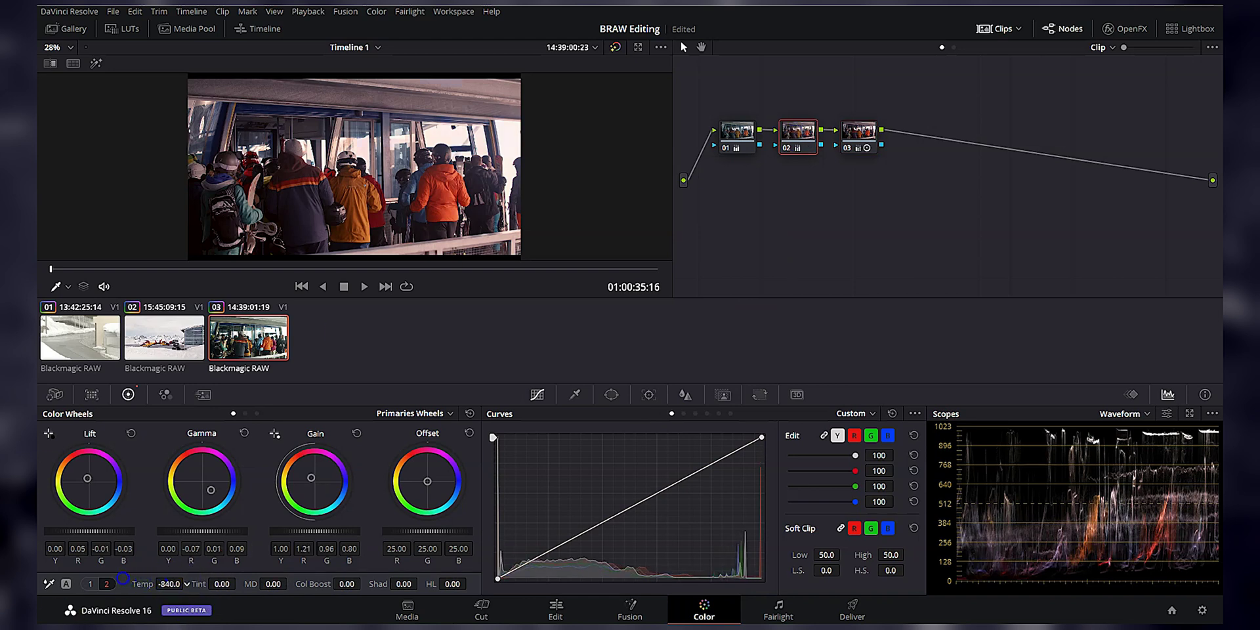